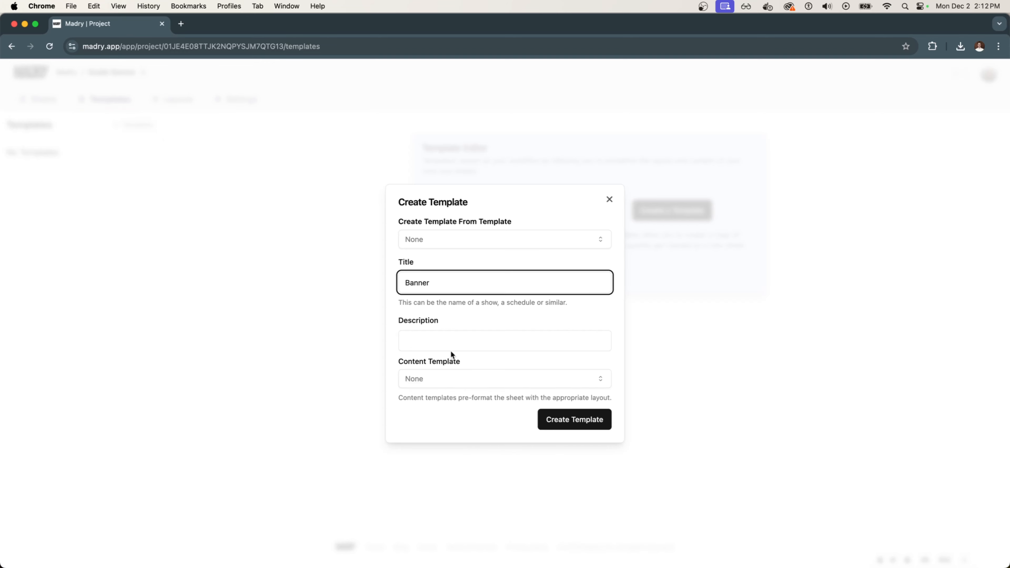
Enter "Full width banner" as the Banner template's description and create the template without a content template.
left_click(448, 342)
type("Fu")
left_click(465, 360)
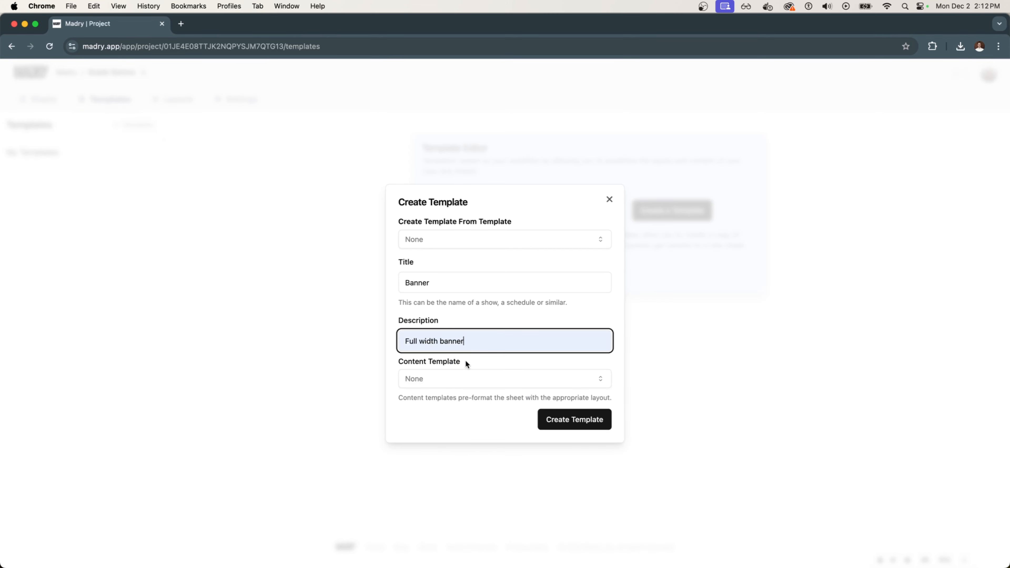
left_click(456, 415)
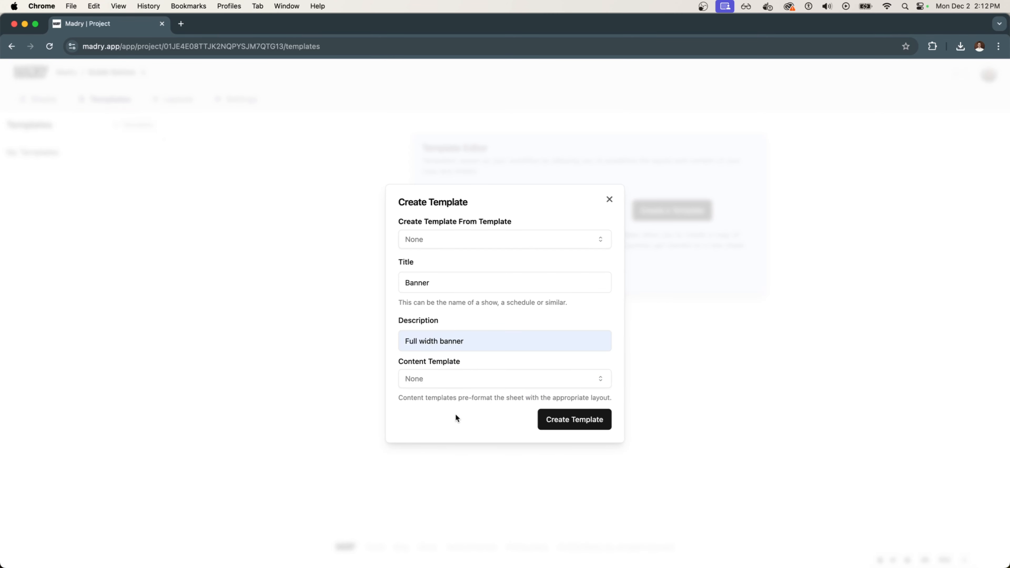
left_click(581, 426)
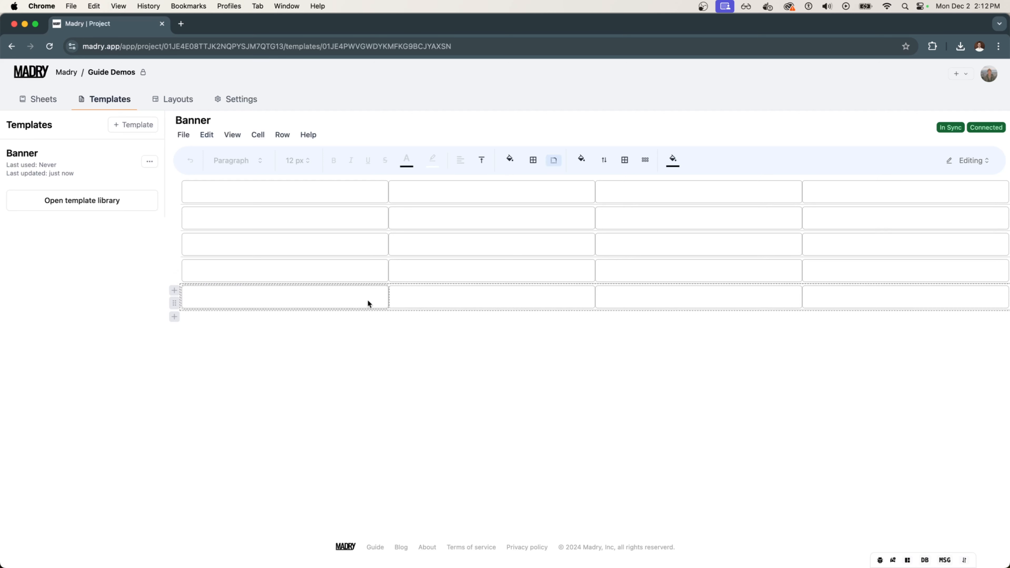
Delete the lower four rows so the template keeps only its first row.
left_click(384, 436)
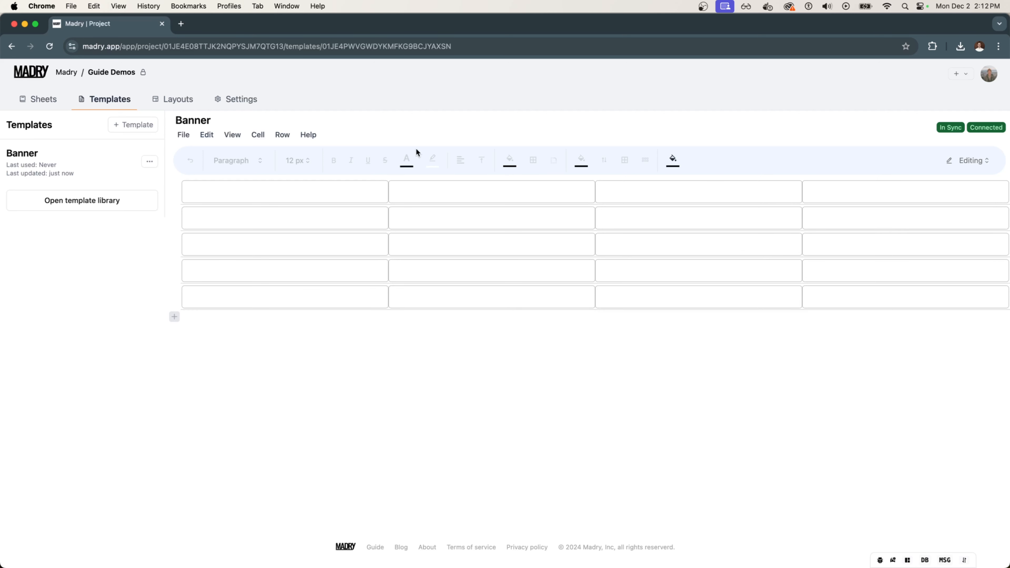
left_click_drag(363, 319, 361, 216)
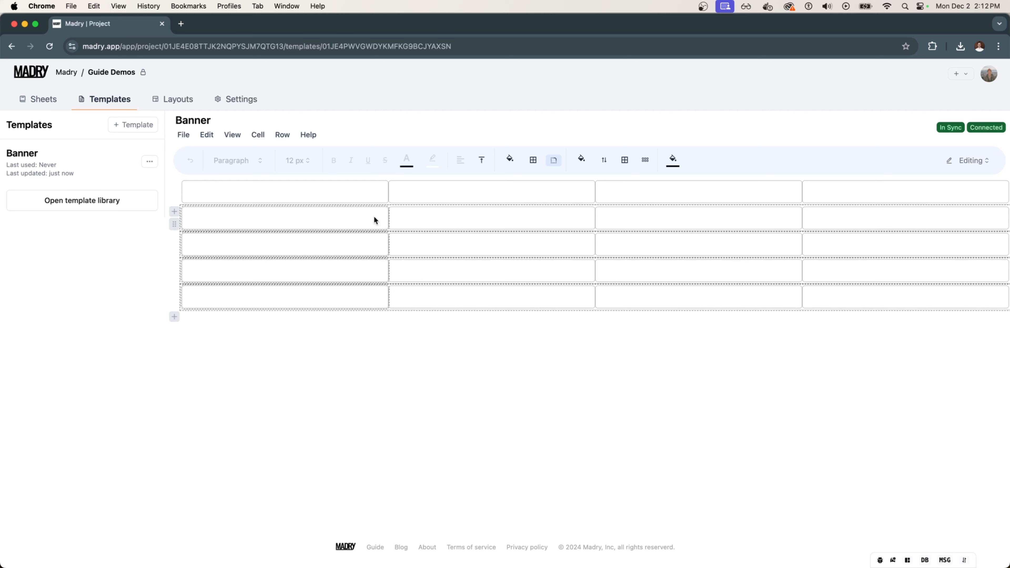
left_click(284, 135)
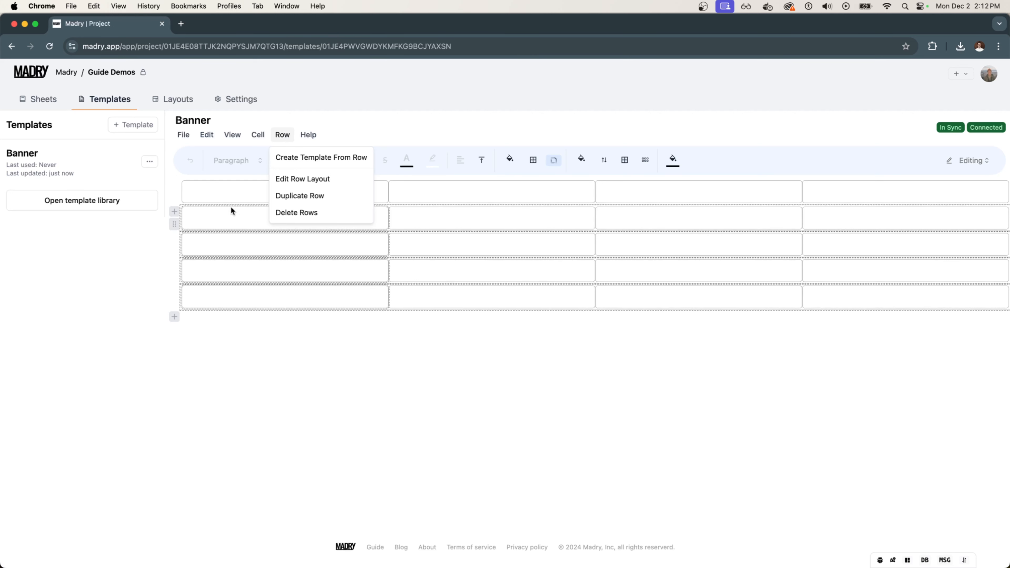
left_click(312, 213)
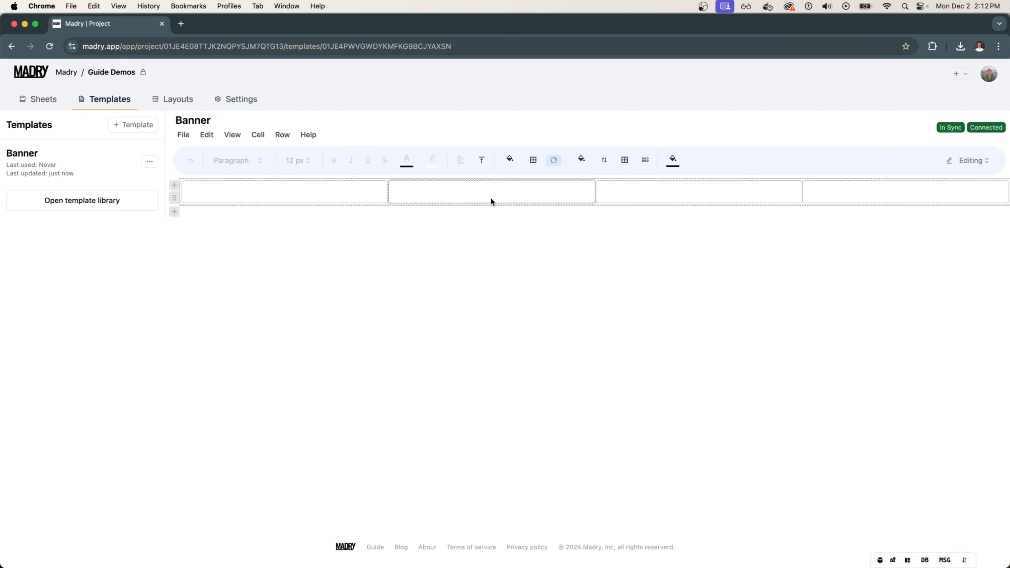
Open the remaining row's layout for editing and delete every cell except the first one.
left_click(489, 207)
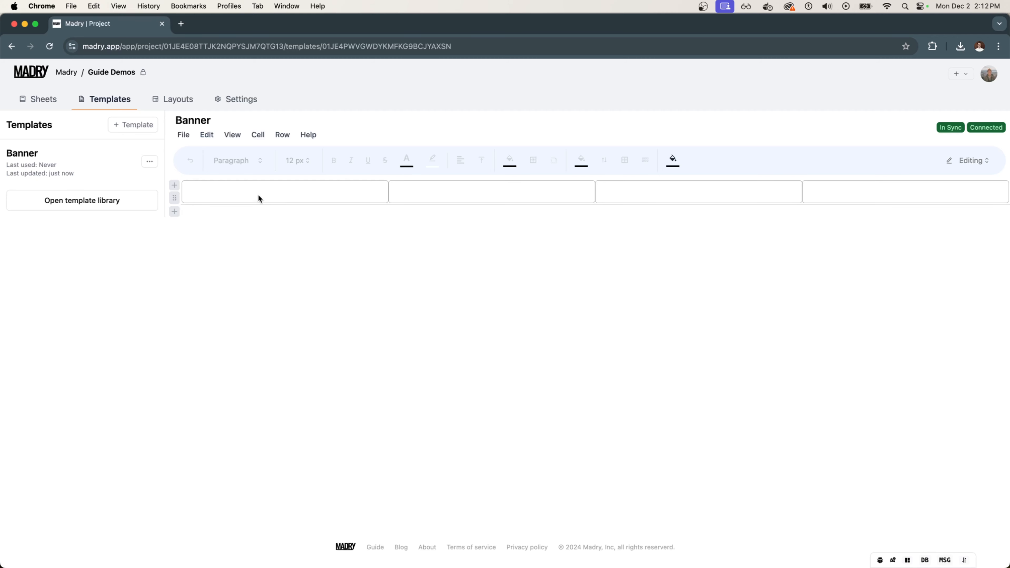
right_click(331, 196)
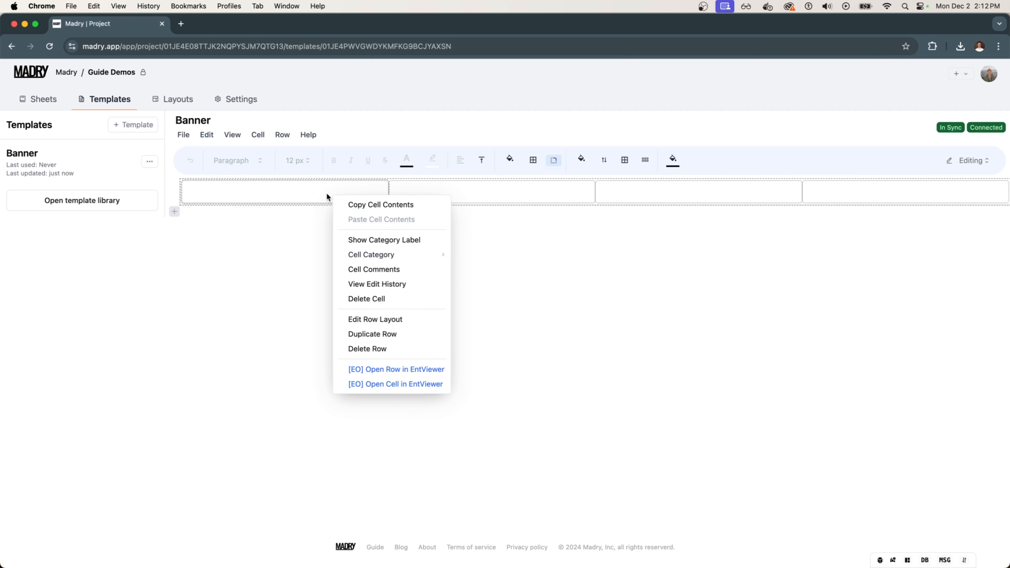
left_click(327, 194)
right_click(328, 194)
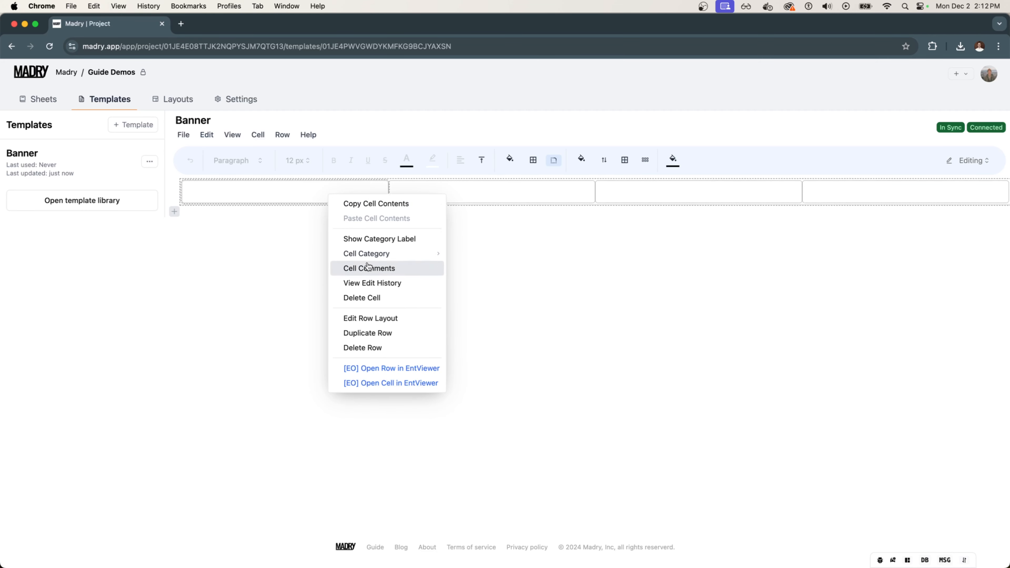
left_click(352, 321)
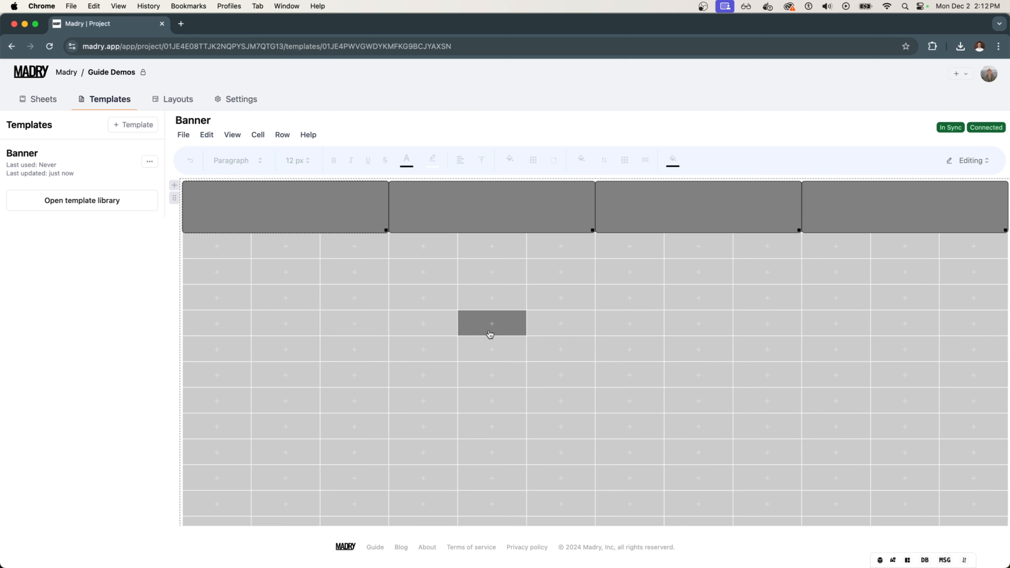
left_click_drag(548, 208, 385, 374)
right_click(343, 392)
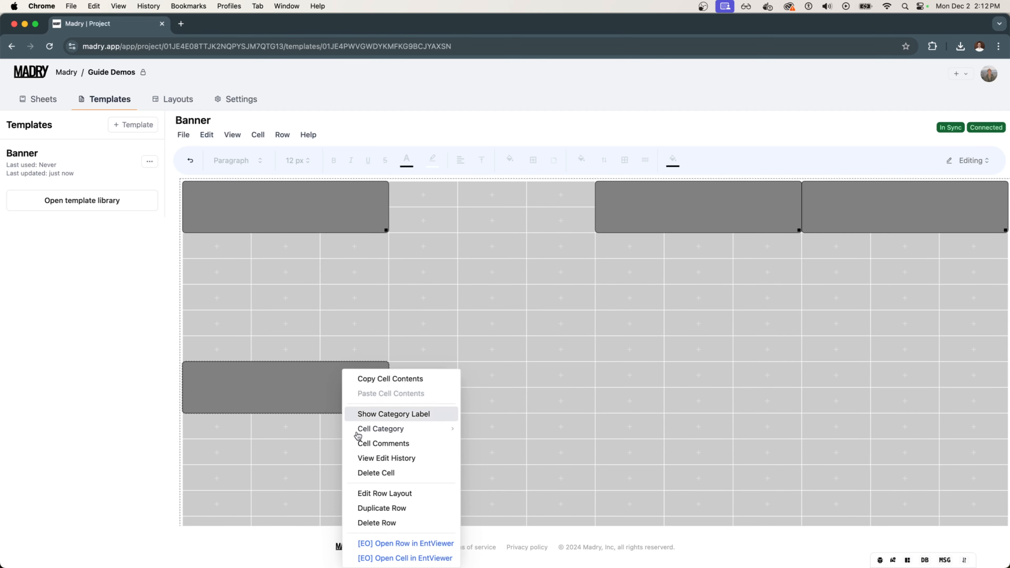
left_click(372, 476)
right_click(689, 226)
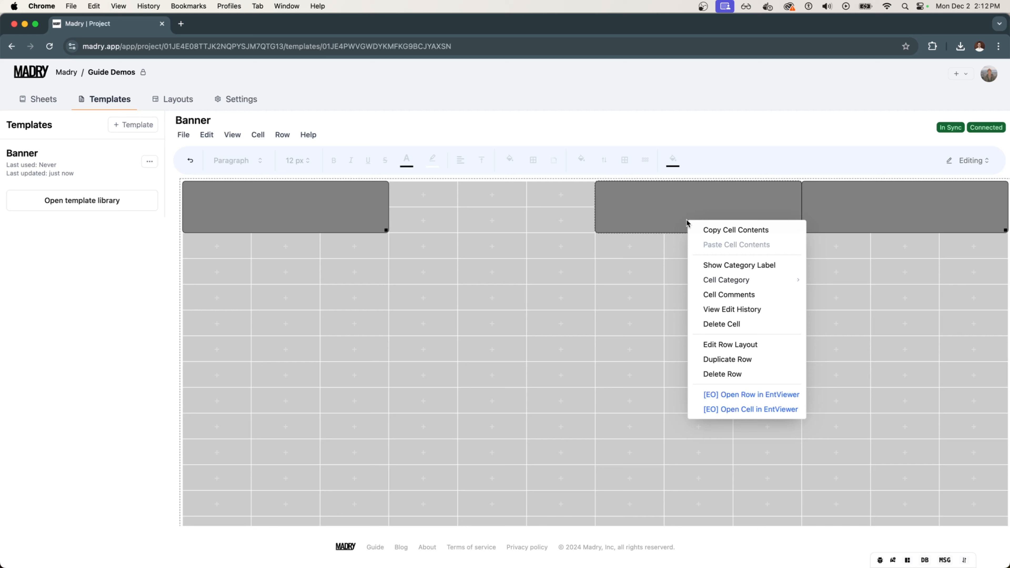
left_click(705, 322)
right_click(827, 215)
left_click(864, 316)
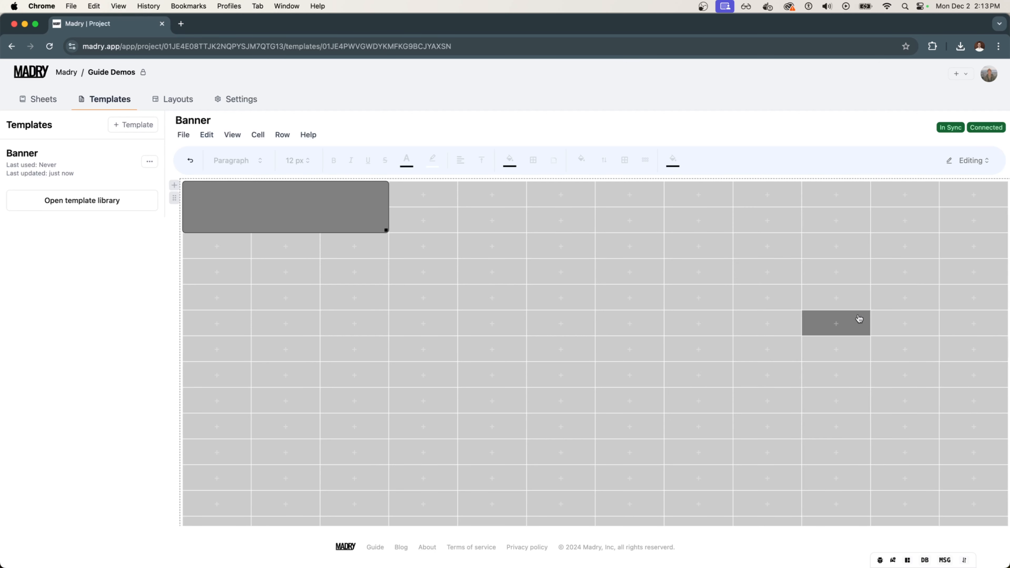
Resize the remaining cell to span all twelve grid columns and one grid row in height.
left_click_drag(387, 231, 1007, 203)
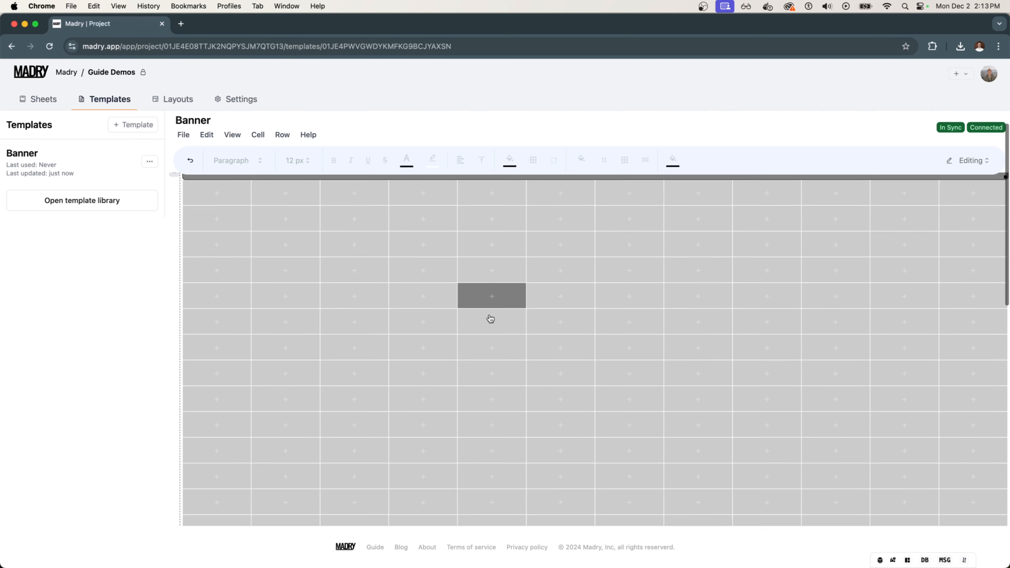
scroll(491, 316, "down", 1)
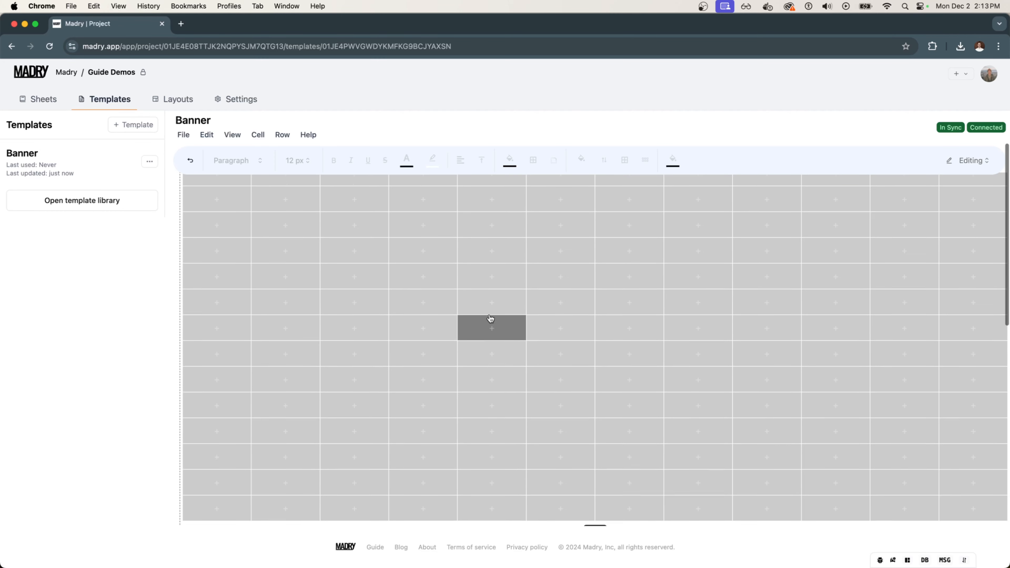
scroll(490, 318, "up", 1)
Add two cells beneath the full-width cell, reposition both and enlarge the first one to four columns by six rows.
left_click(396, 240)
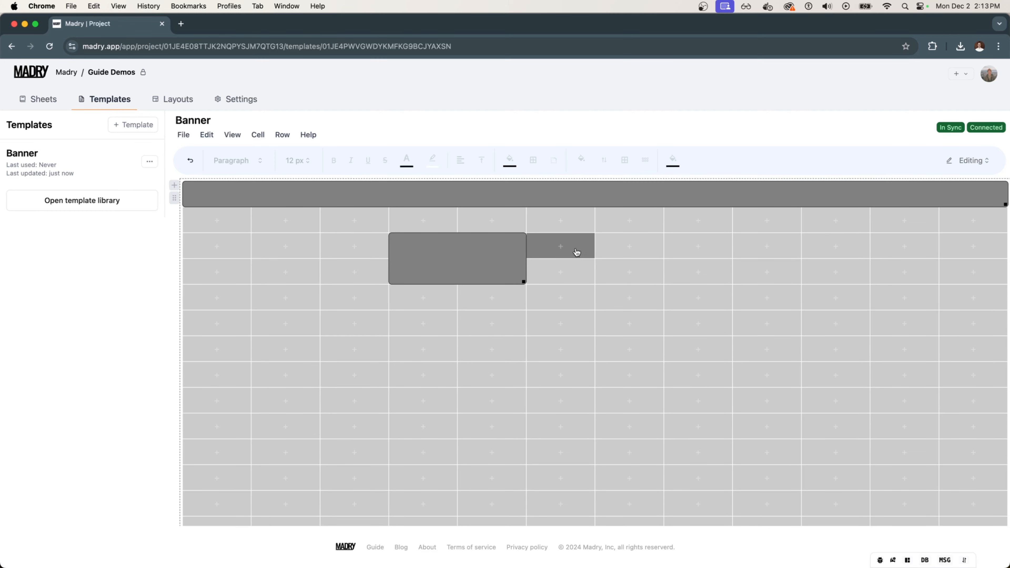
left_click(587, 244)
left_click_drag(600, 291, 670, 316)
left_click_drag(444, 260, 372, 264)
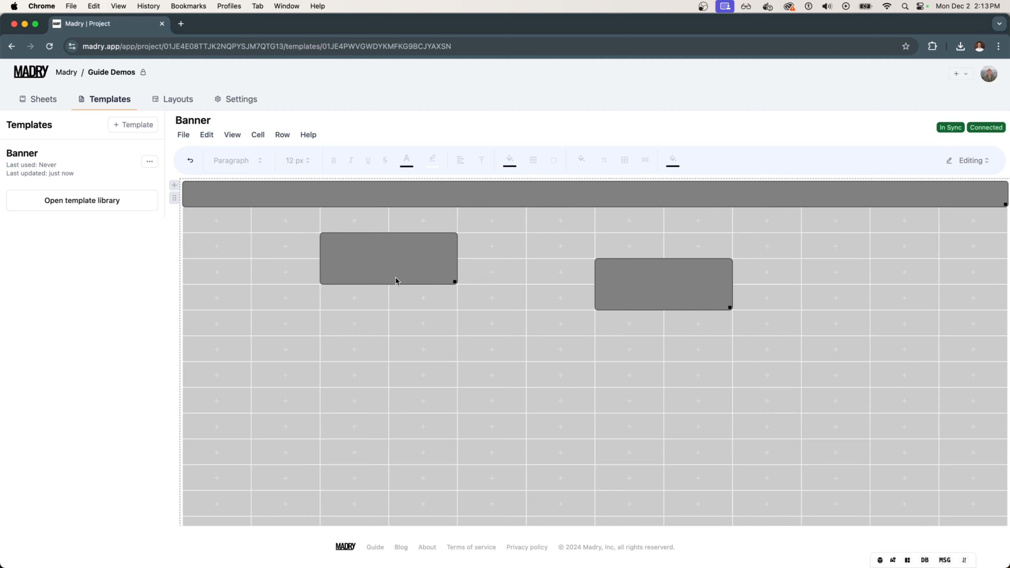
left_click_drag(457, 282, 525, 362)
Delete the two extra cells beneath the full-width cell.
right_click(465, 318)
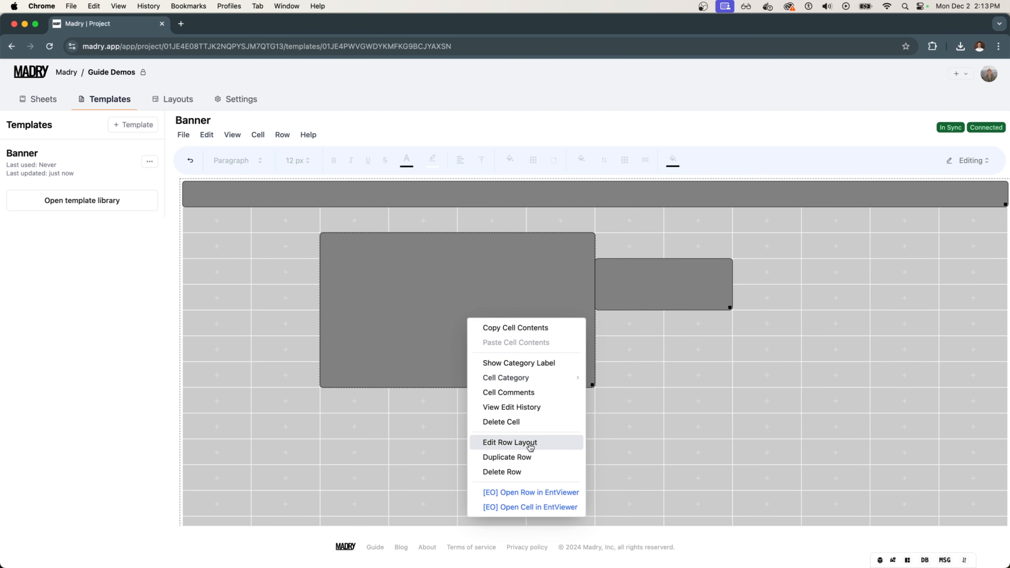
left_click(522, 422)
right_click(648, 286)
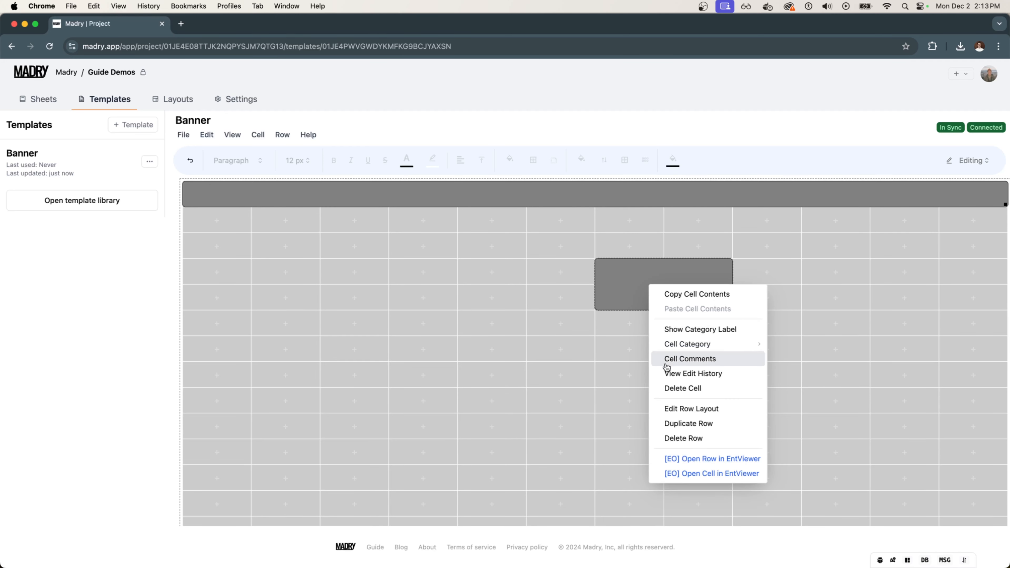
left_click(663, 388)
Finish editing the row layout with the single full-width cell in place.
scroll(511, 341, "down", 1)
scroll(511, 342, "up", 1)
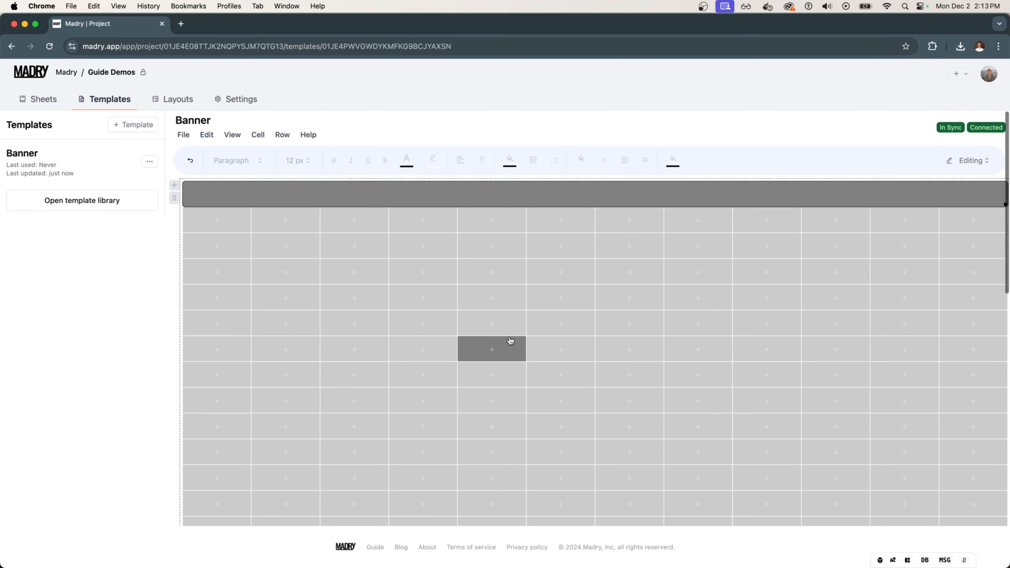
scroll(511, 342, "down", 1)
scroll(511, 341, "up", 1)
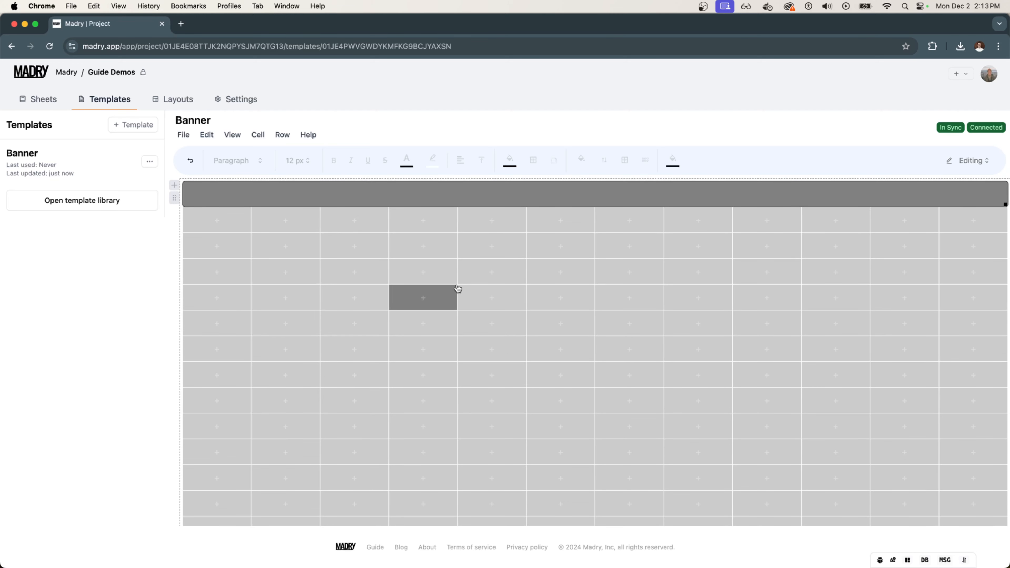
scroll(473, 292, "down", 10)
scroll(609, 421, "up", 10)
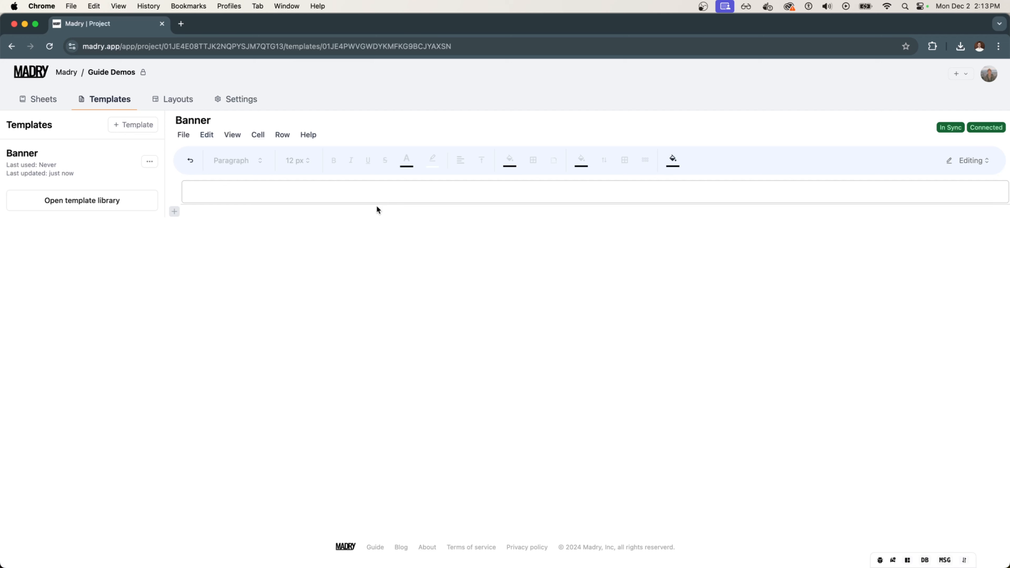
Remove the border from all sides of the banner row.
left_click(384, 195)
left_click(380, 260)
left_click(452, 199)
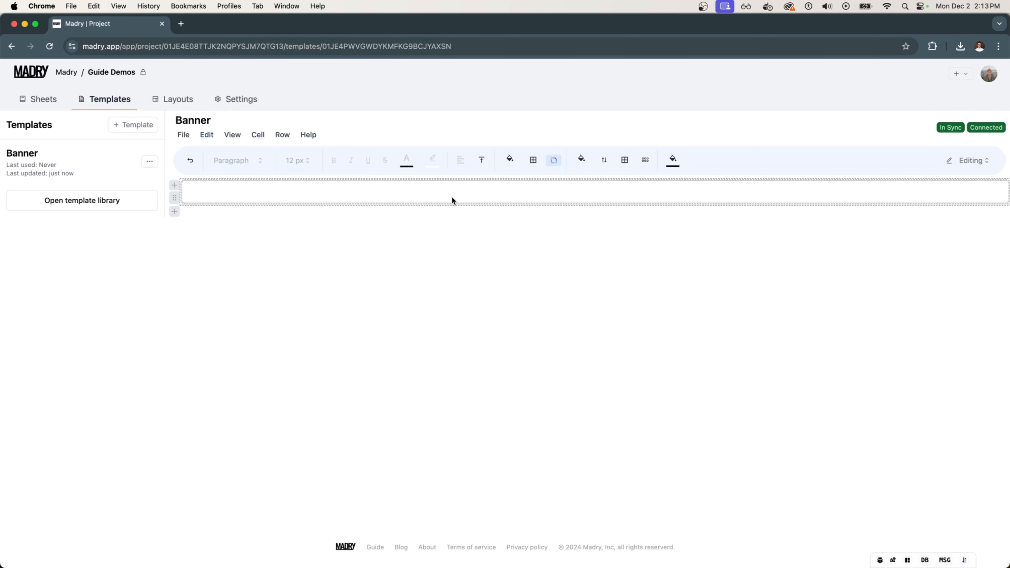
left_click(627, 160)
left_click(668, 375)
left_click(321, 240)
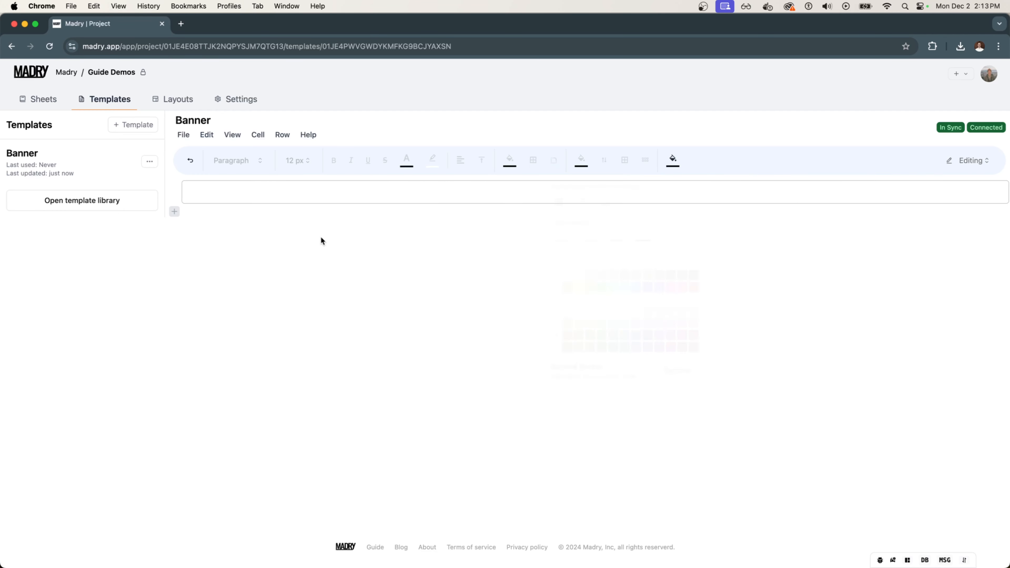
Enter "Banner text" in the full-width cell and format it as a Sub Heading.
left_click(346, 186)
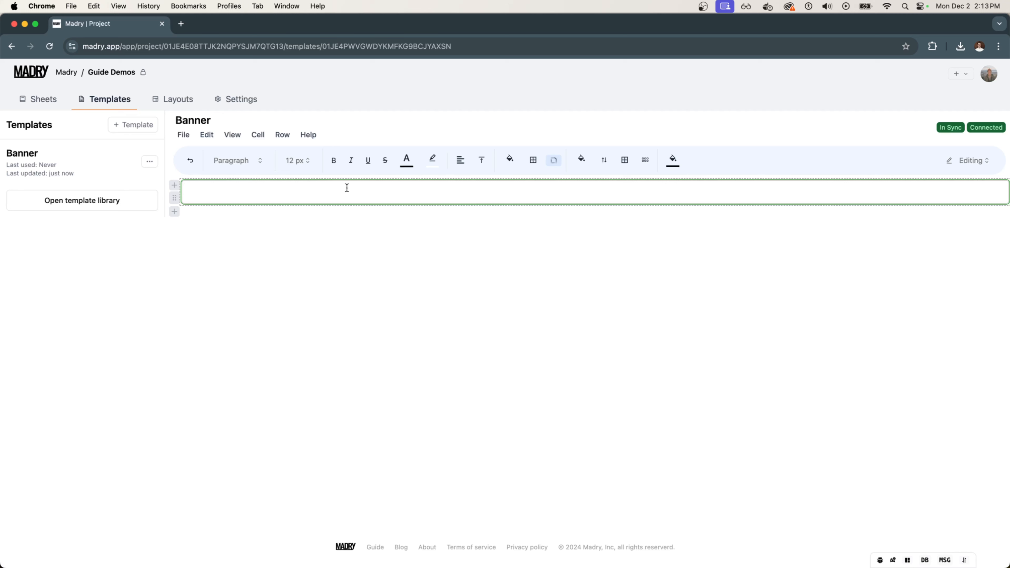
type("BAnner")
key("super+a")
left_click(238, 159)
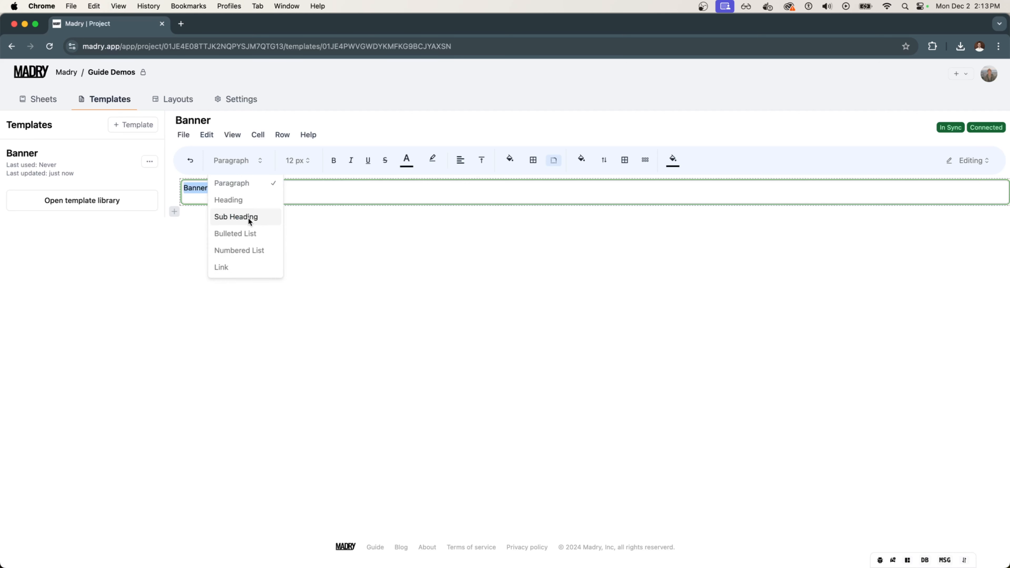
left_click(248, 220)
Center the banner text horizontally and align it to the vertical middle of the cell.
left_click(462, 161)
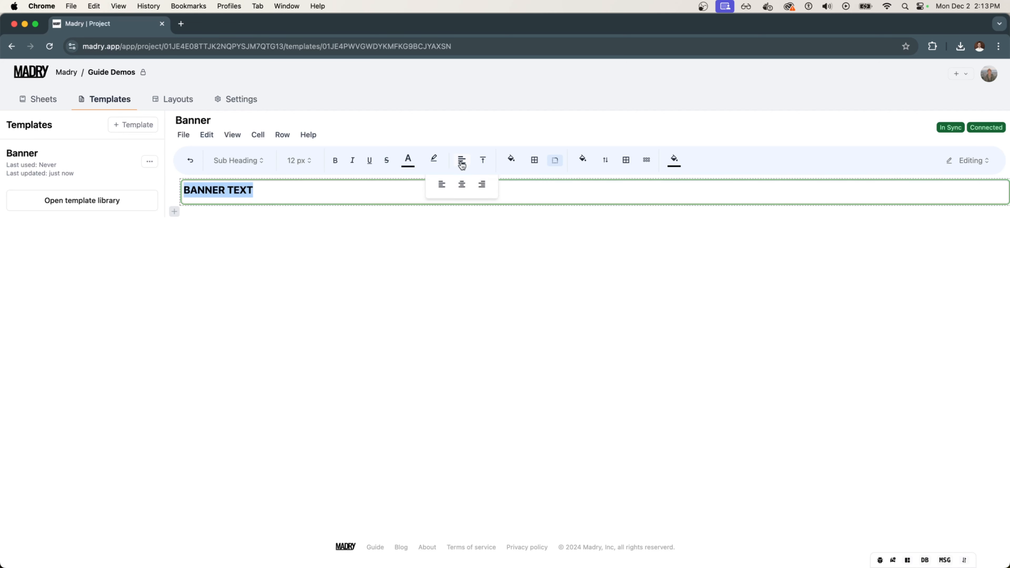
left_click(461, 186)
left_click(483, 162)
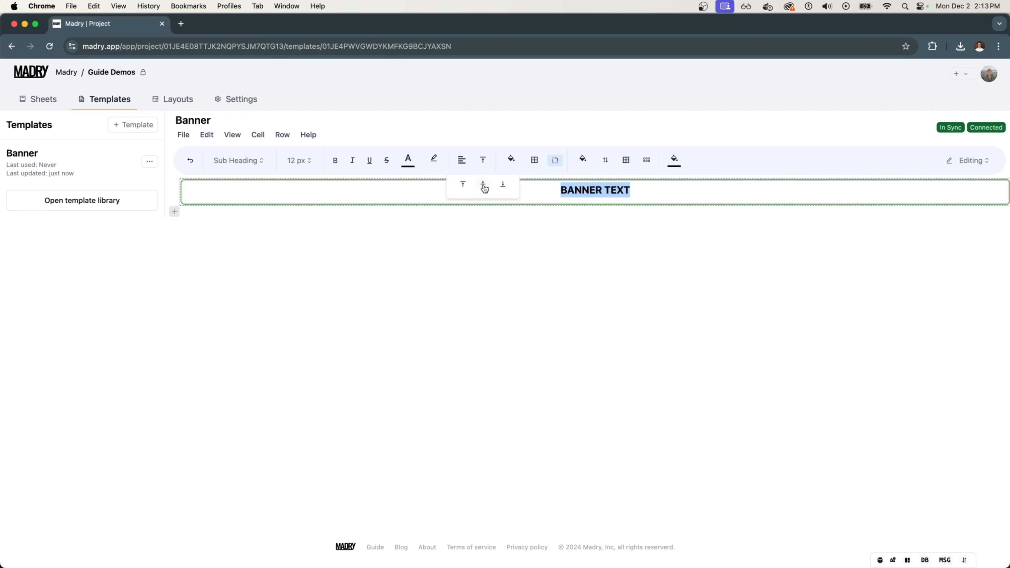
left_click(464, 219)
left_click(420, 227)
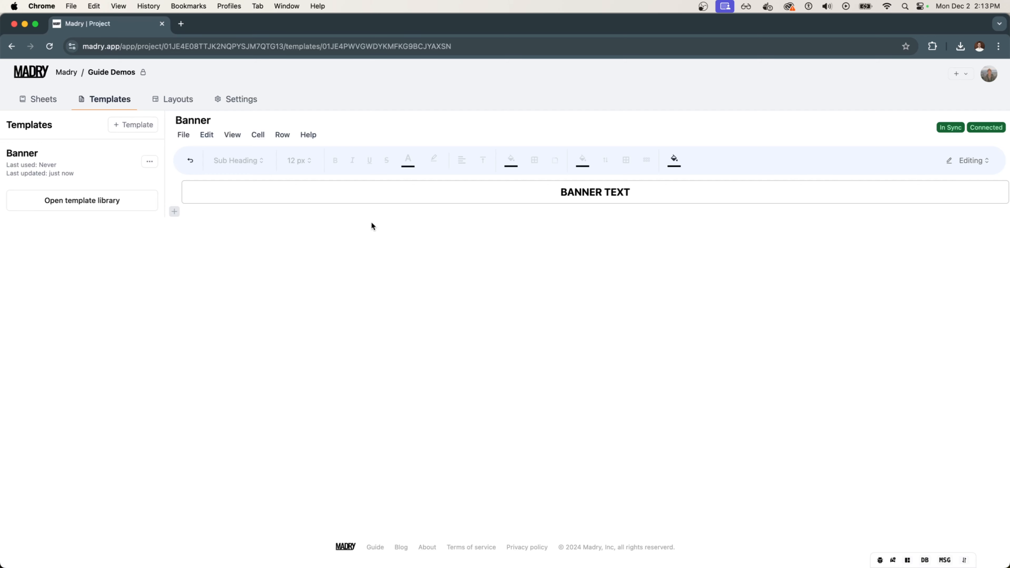
Fill the banner cell's background with the muted yellow color B5.
left_click(498, 194)
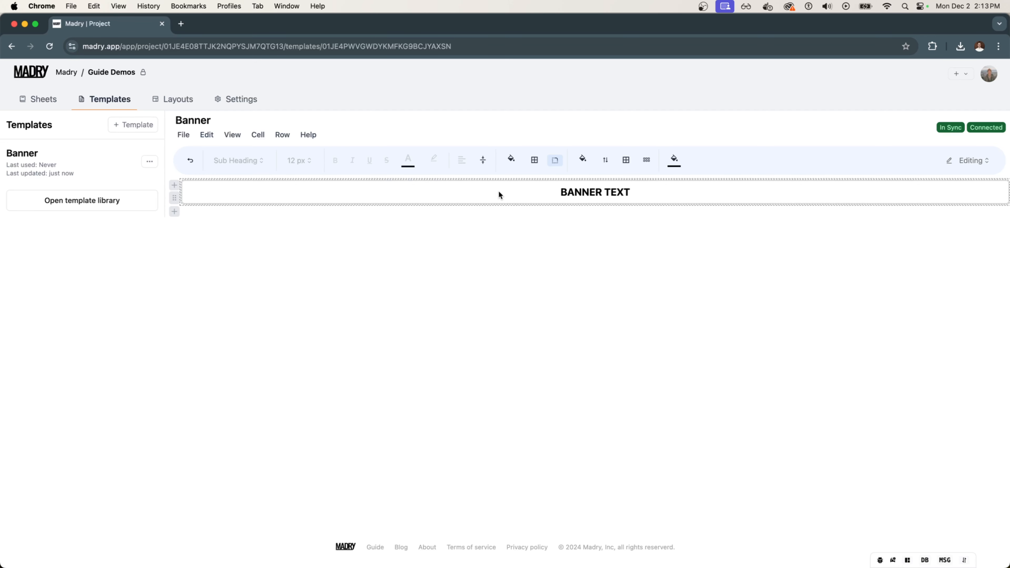
left_click(510, 161)
left_click(472, 214)
left_click(511, 160)
left_click(467, 239)
left_click(398, 239)
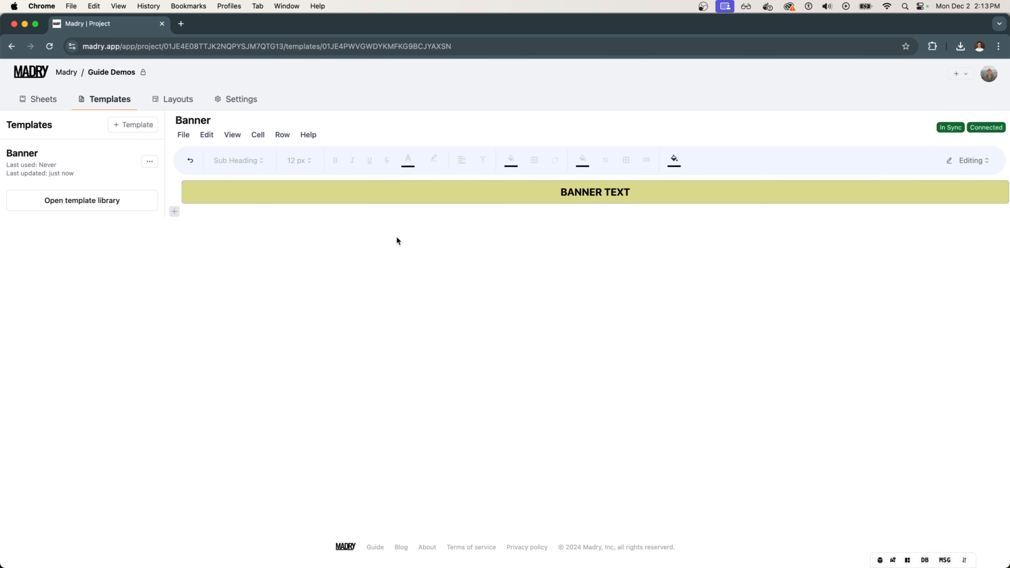
Change the banner cell's background to the pale yellow color B3.
left_click(489, 187)
left_click(511, 160)
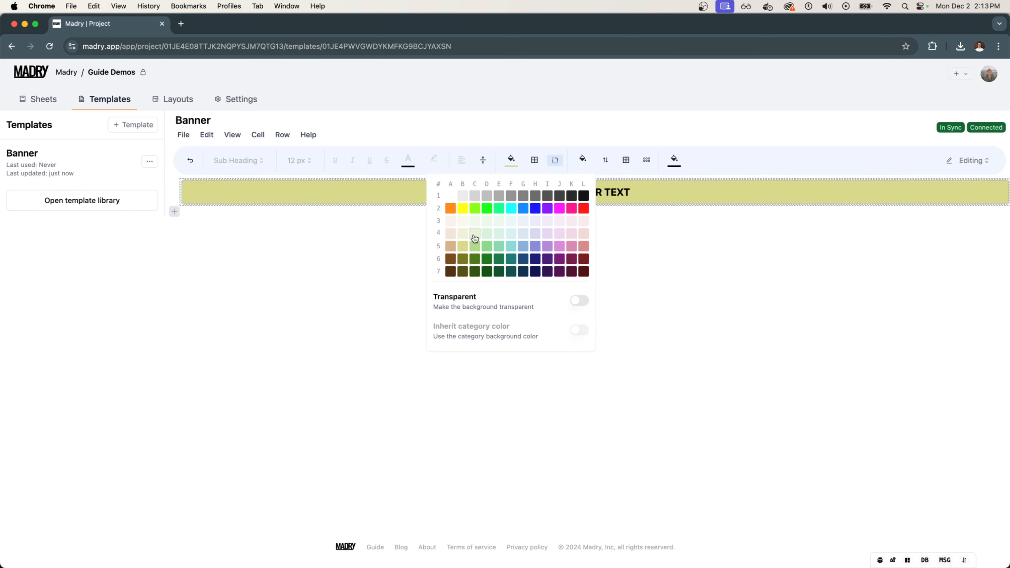
left_click(462, 222)
Apply an olive-yellow border with the thinnest stroke weight to all sides of the banner cell.
left_click(555, 160)
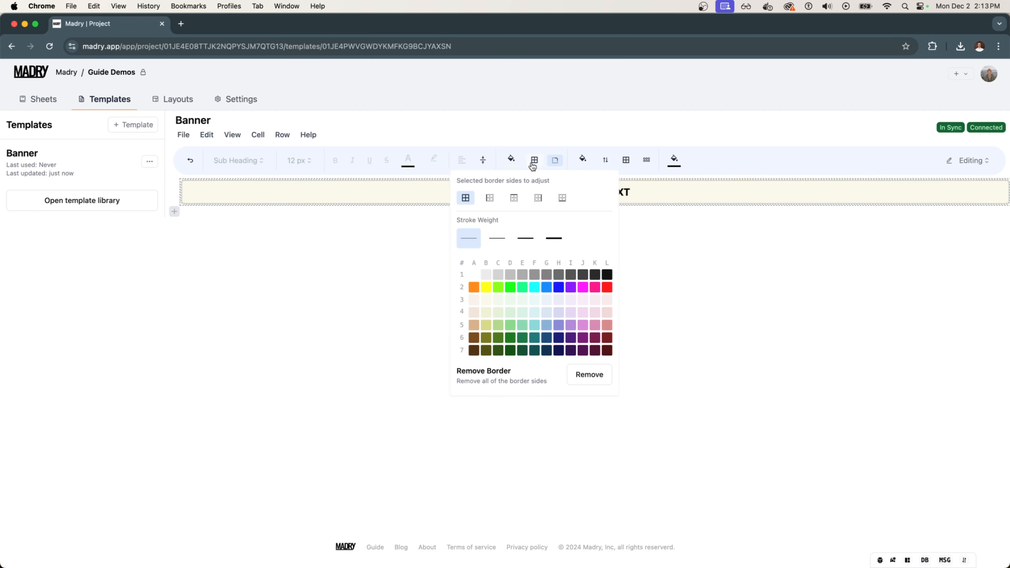
left_click(487, 332)
left_click(378, 277)
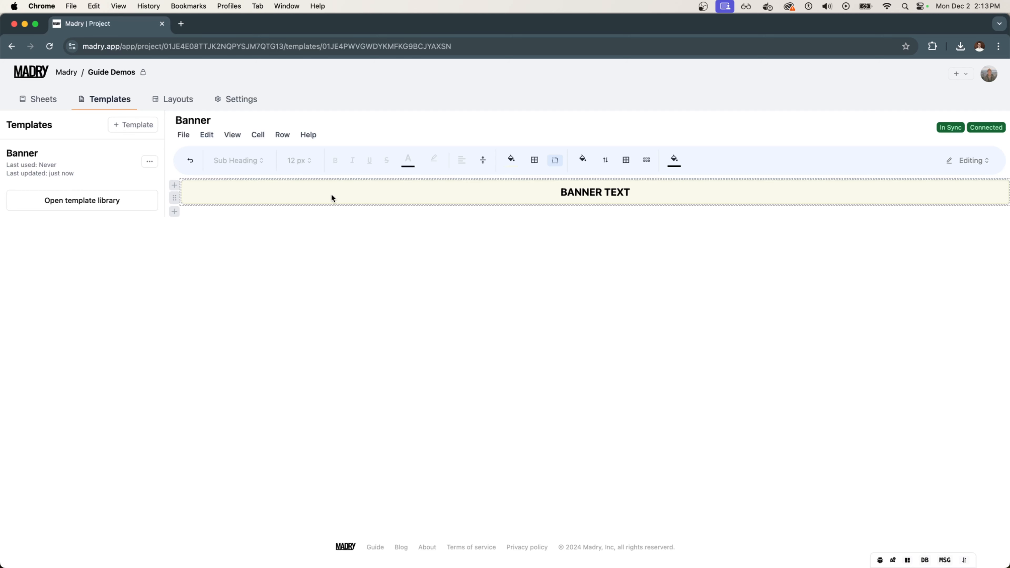
Create a template titled "Video Roll", described as "Used for video rolls in the general session", based on the Run Down content template.
left_click(336, 234)
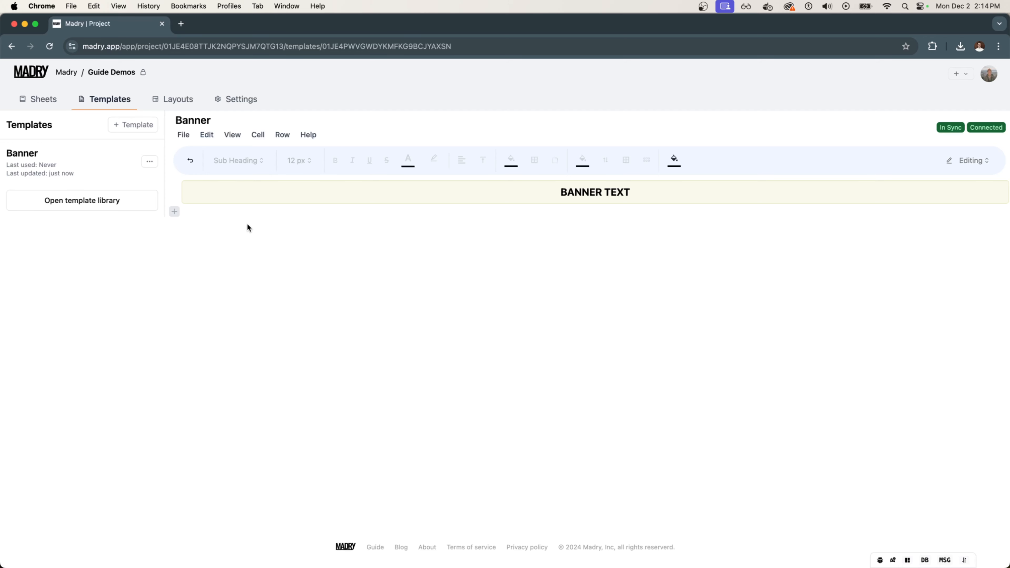
left_click(149, 128)
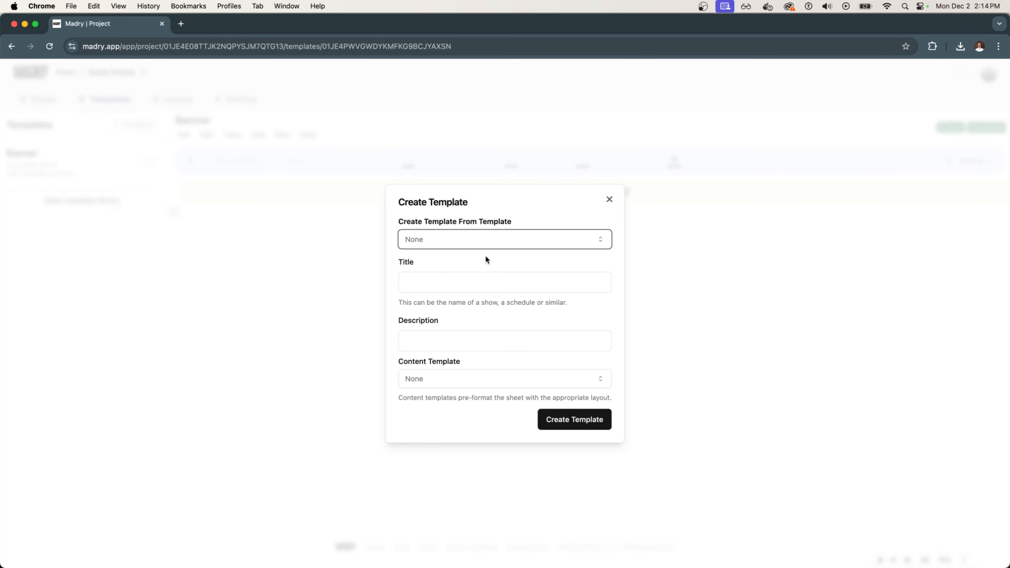
left_click(461, 282)
type("Video Roll")
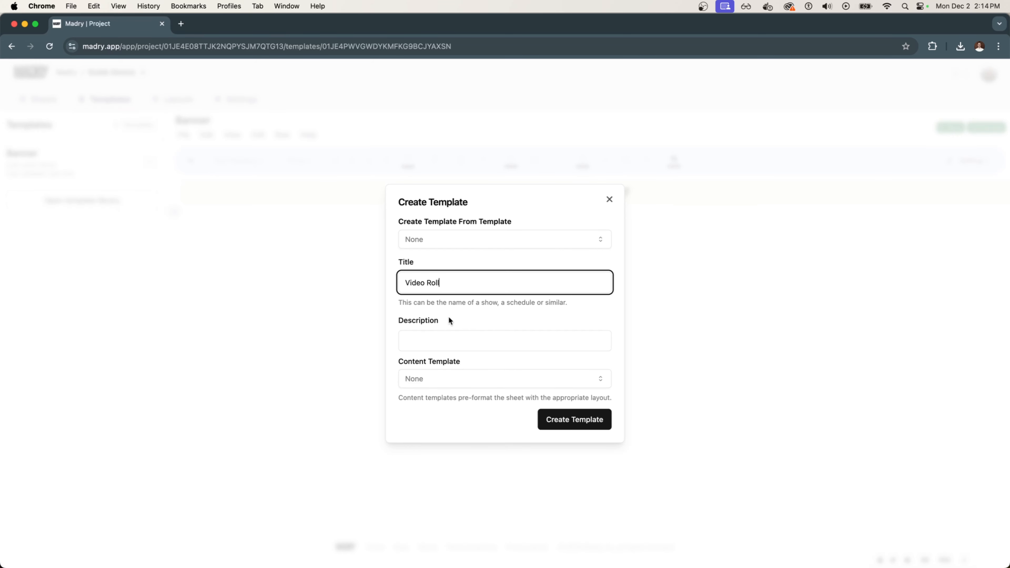
left_click(435, 341)
type("Used for video rolls in")
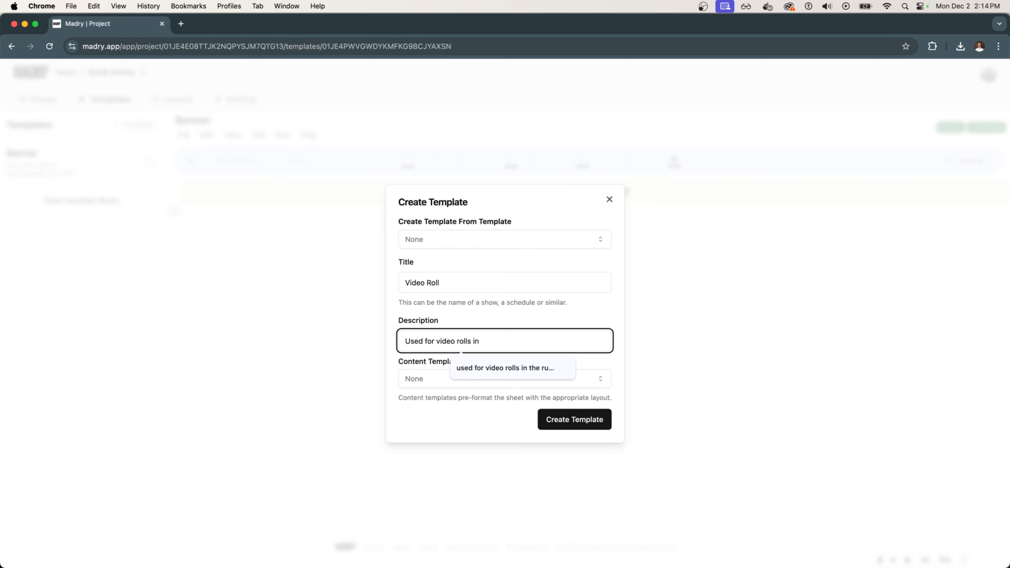
type(" the general session")
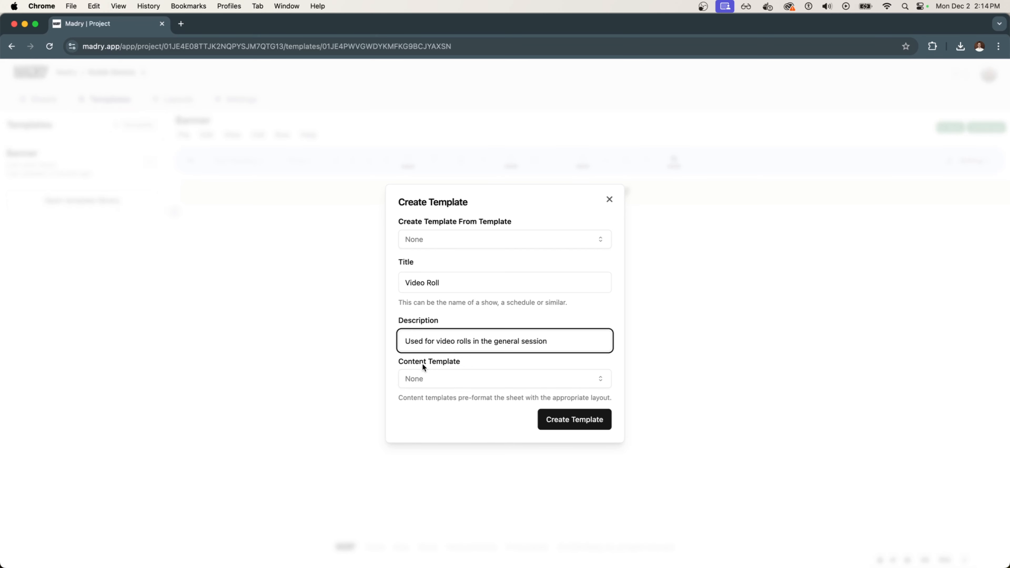
left_click(418, 378)
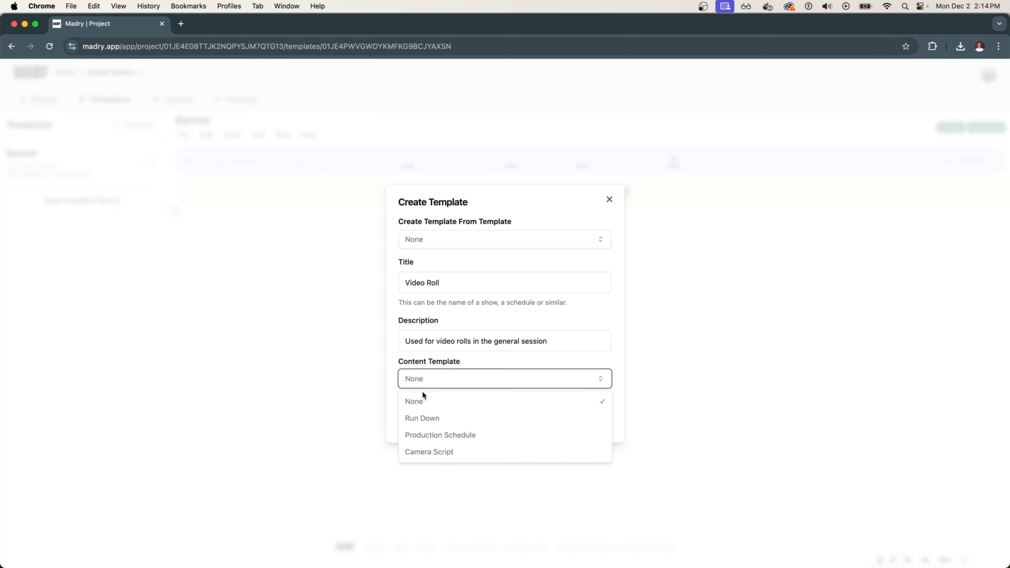
left_click(422, 418)
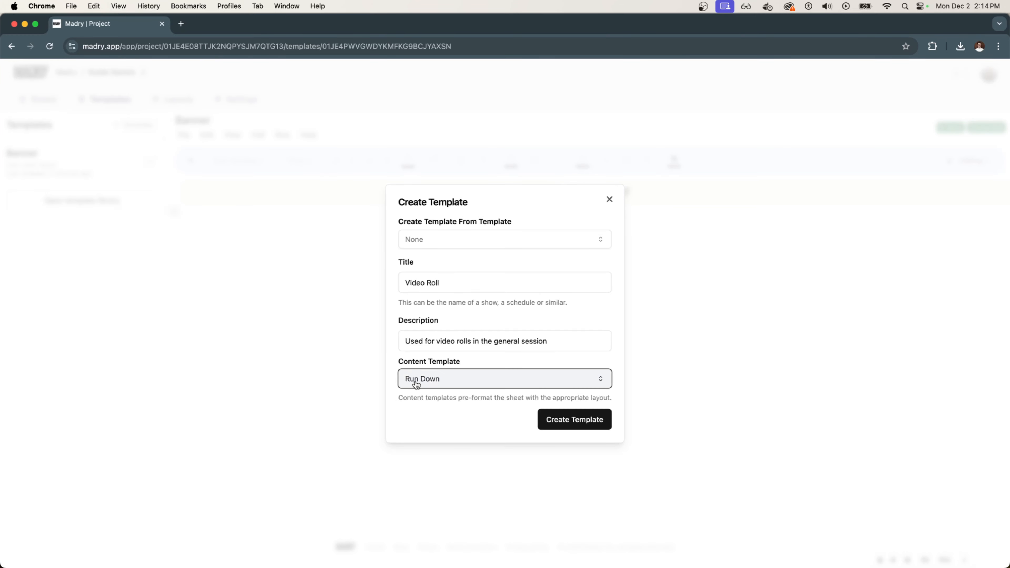
left_click(586, 424)
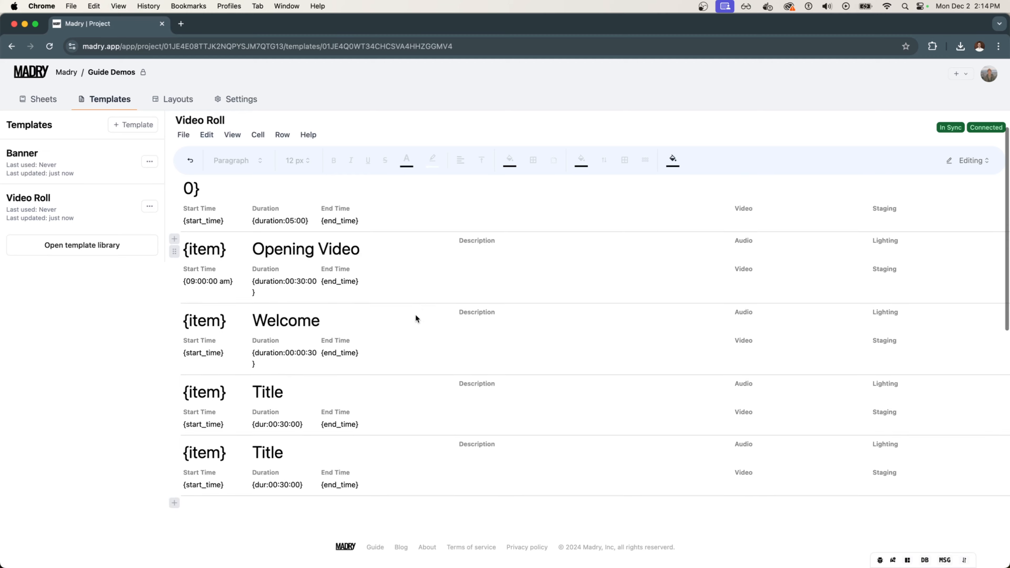
Delete the Opening Video, Welcome and both Title rows from the Video Roll template, keeping only the Doors row.
scroll(415, 314, "down", 2)
scroll(415, 314, "up", 2)
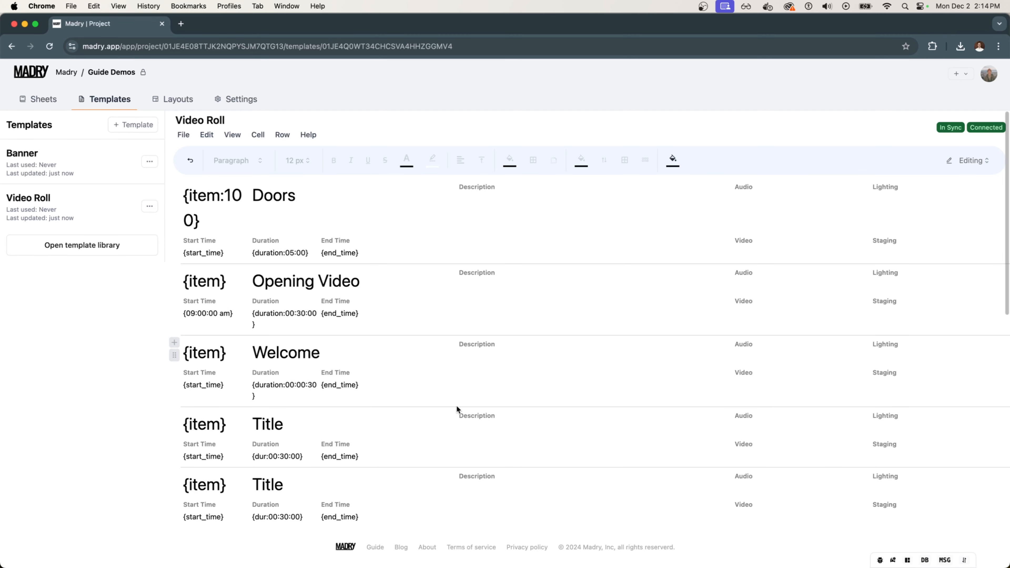
scroll(418, 472, "down", 1)
scroll(417, 471, "up", 1)
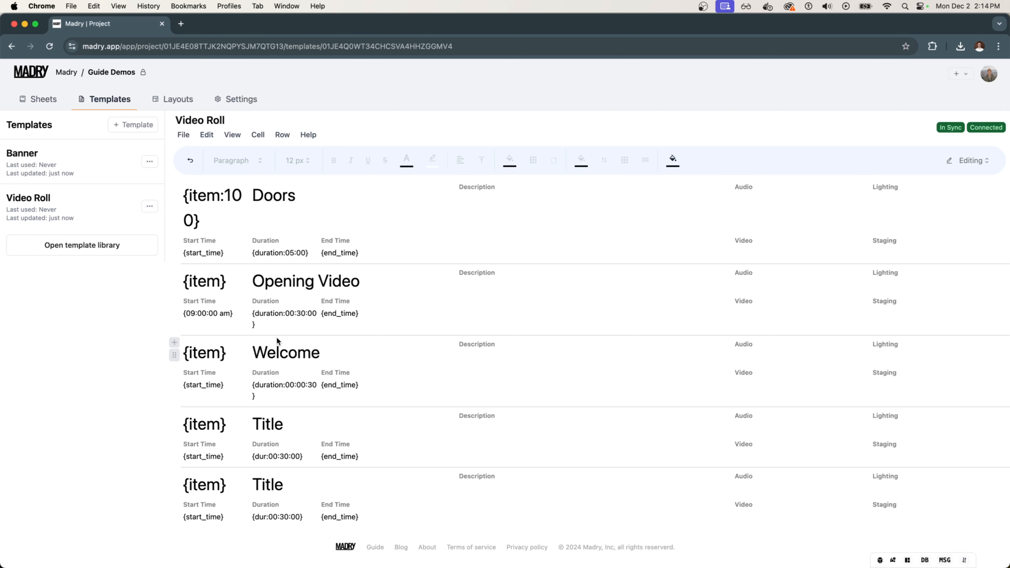
left_click(269, 312)
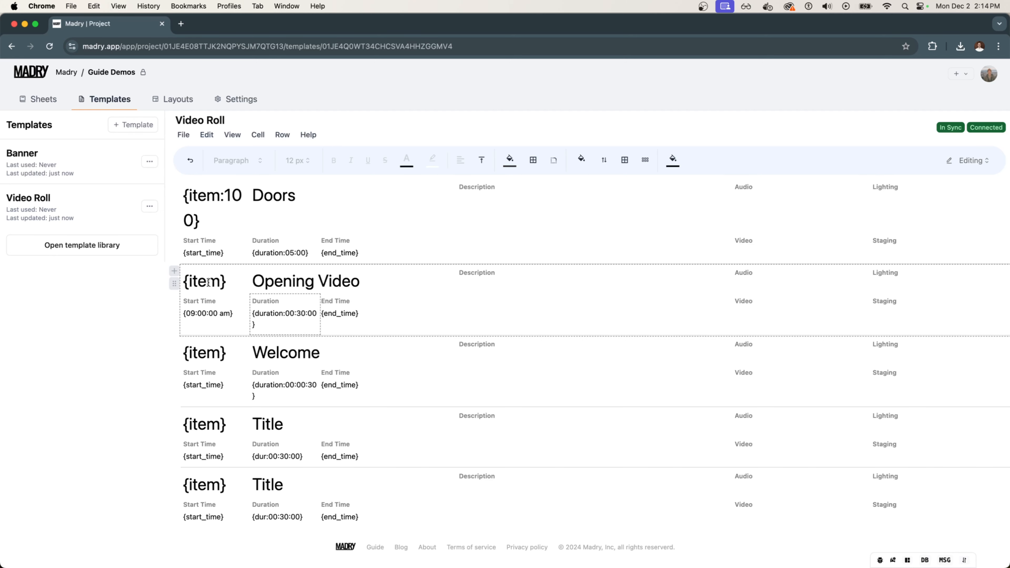
scroll(333, 340, "down", 1)
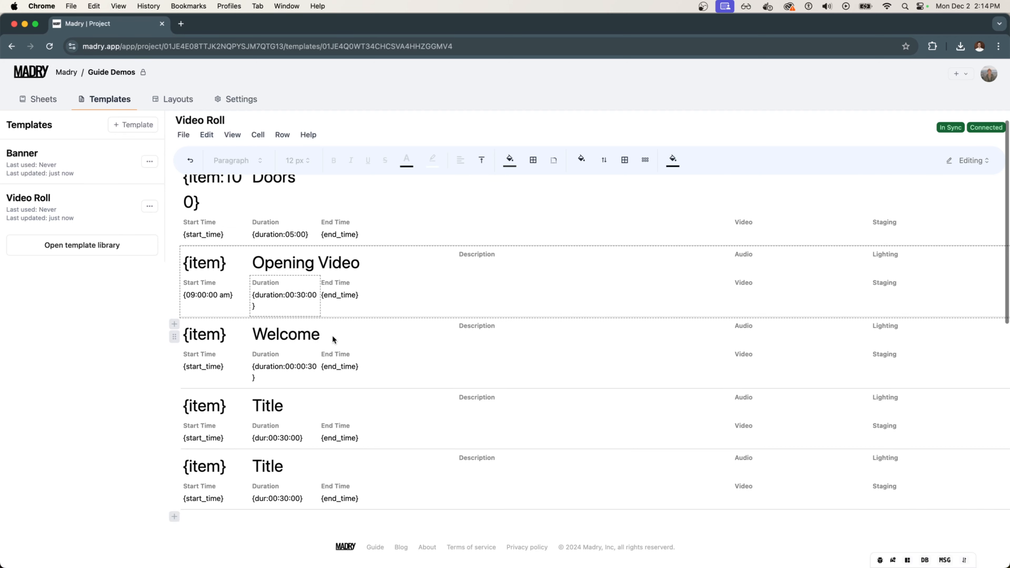
scroll(330, 311, "up", 1)
scroll(358, 327, "down", 1)
scroll(362, 334, "up", 1)
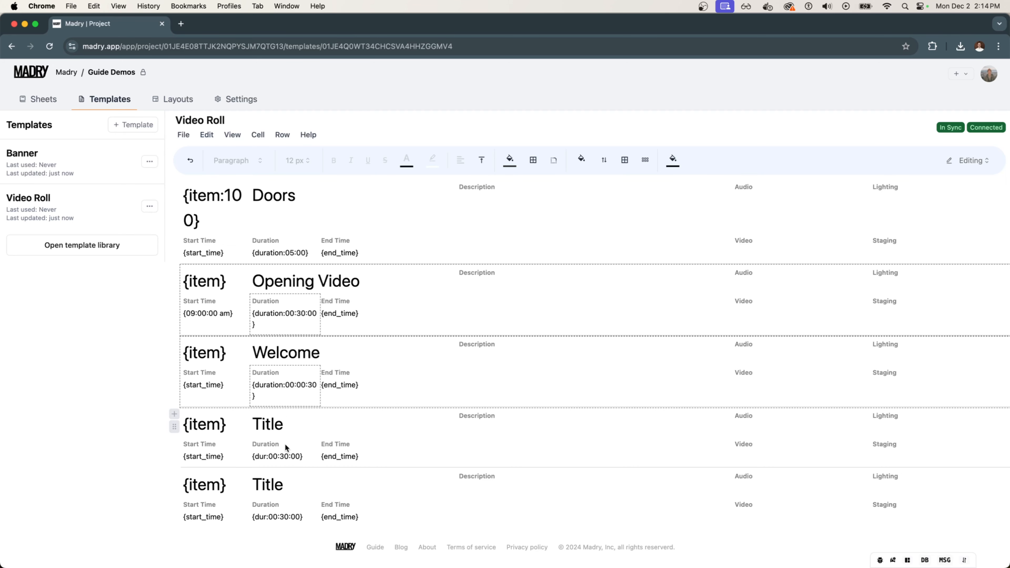
scroll(288, 414, "down", 1)
scroll(289, 414, "up", 1)
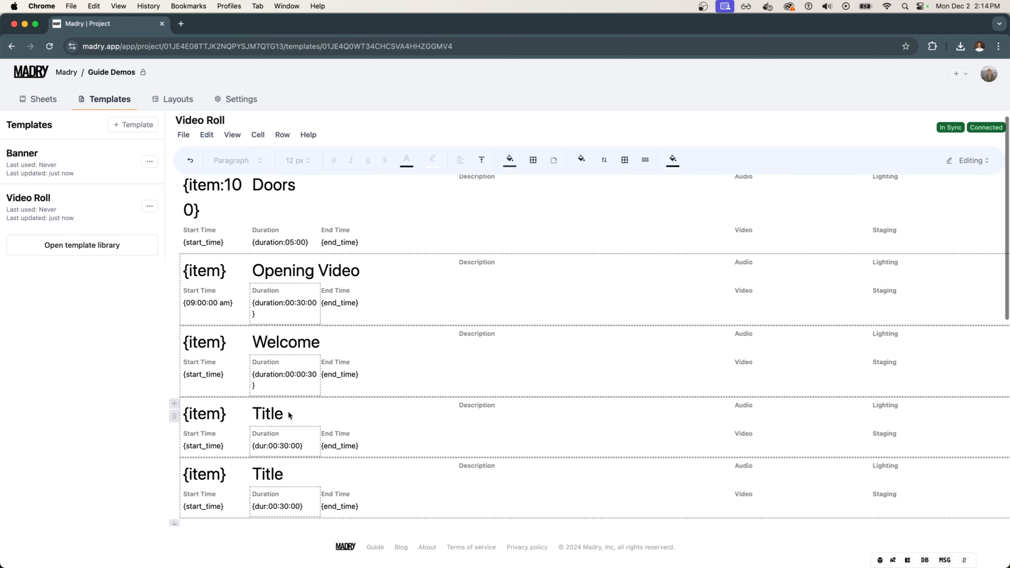
scroll(300, 359, "up", 1)
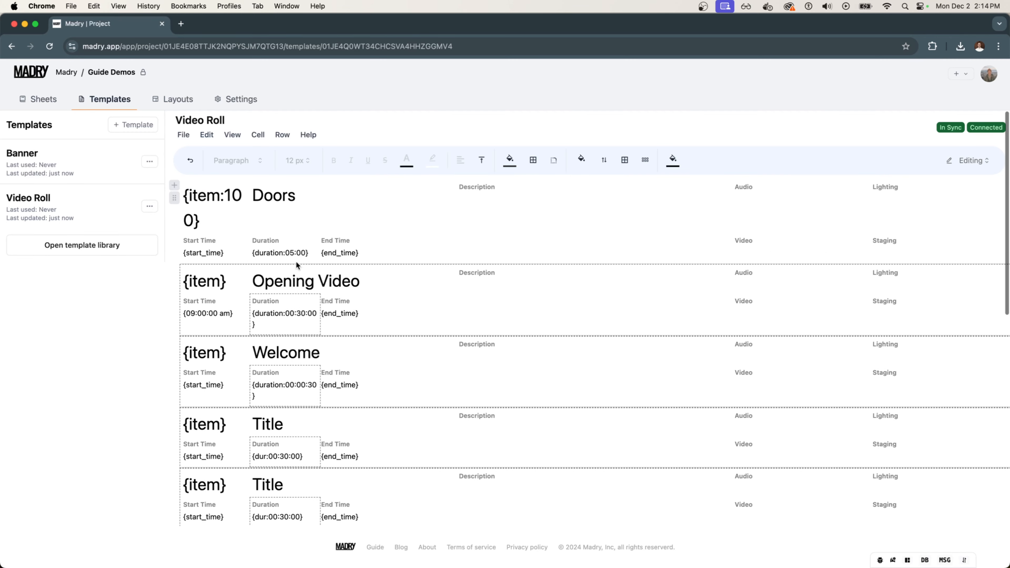
scroll(280, 433, "down", 1)
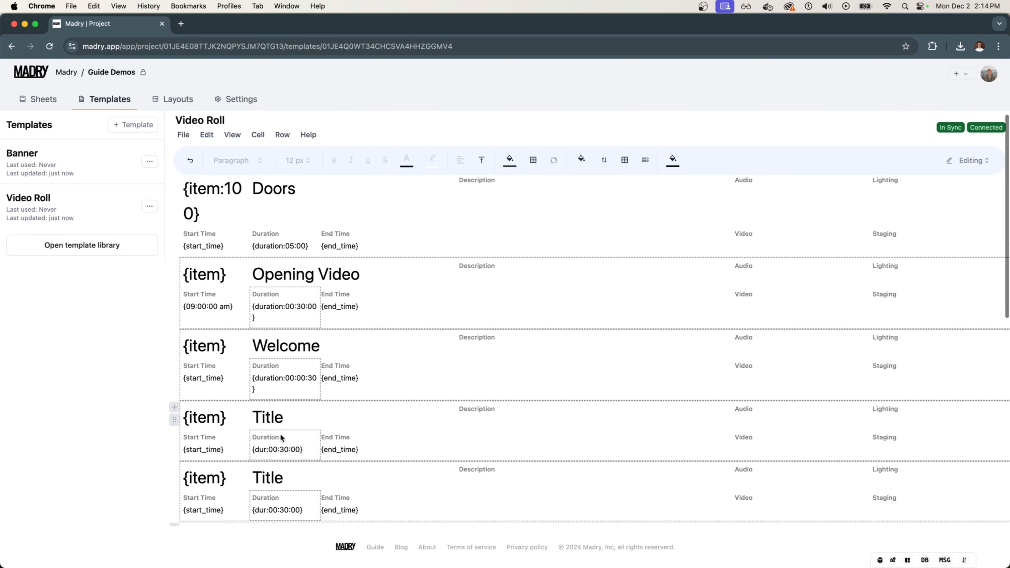
left_click(287, 135)
left_click(285, 211)
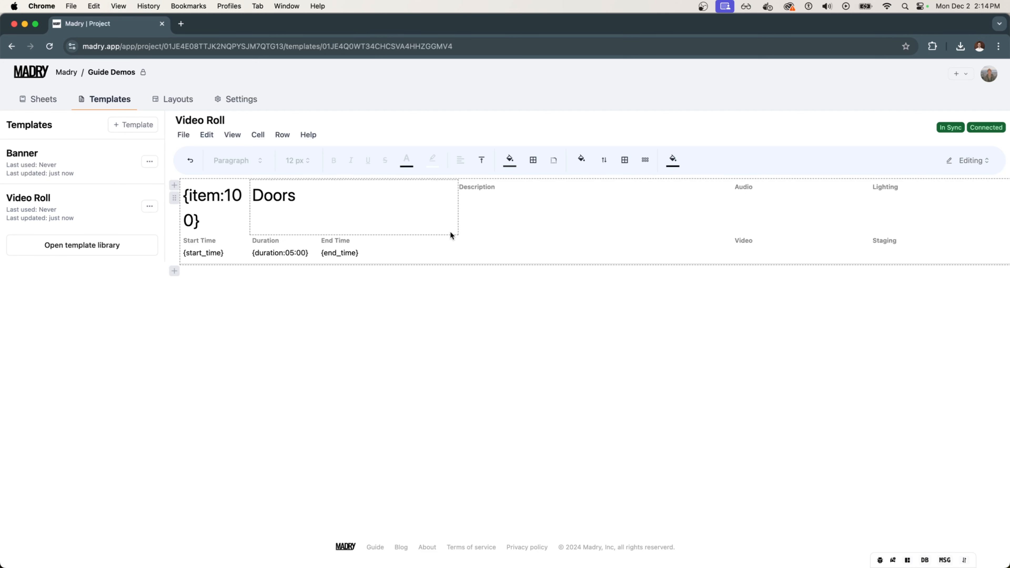
Remove the ":100" starting number from the item variable in the Doors row, leaving {item}.
left_click(224, 201)
left_click(206, 225)
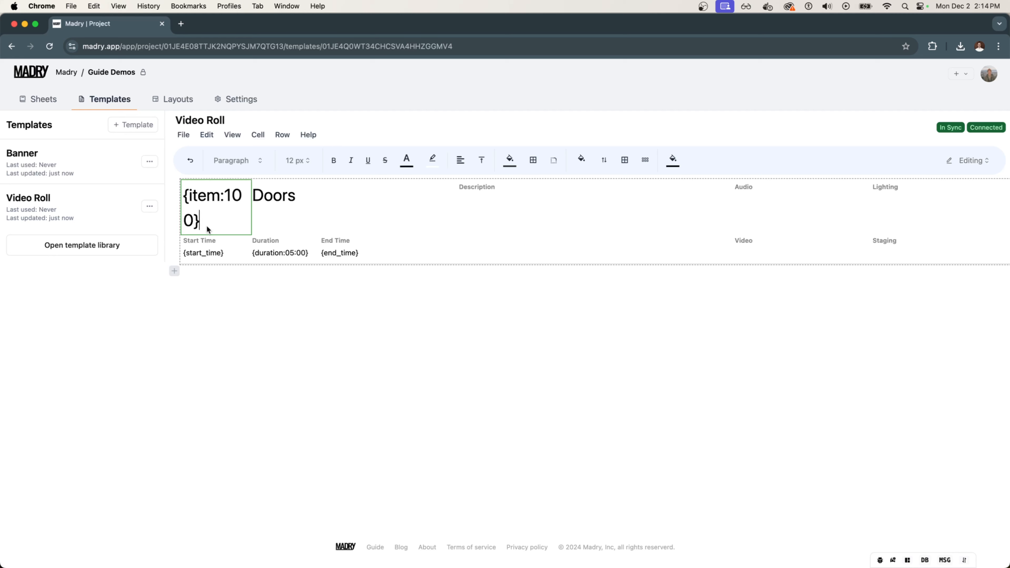
key("Left")
key("Up")
key("shift+Left")
key("shift+Left")
key("shift+Left")
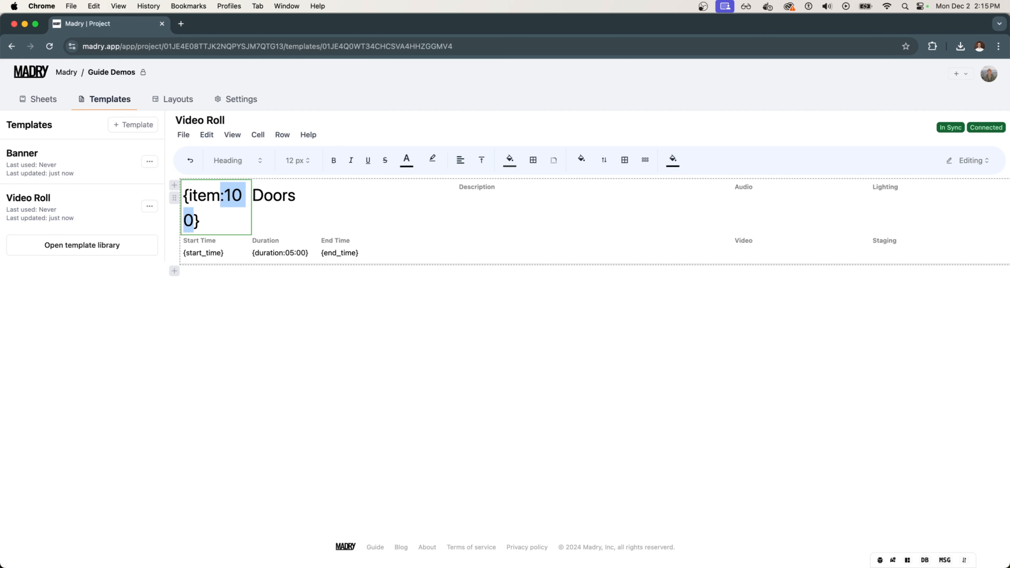
key("BackSpace")
left_click(239, 282)
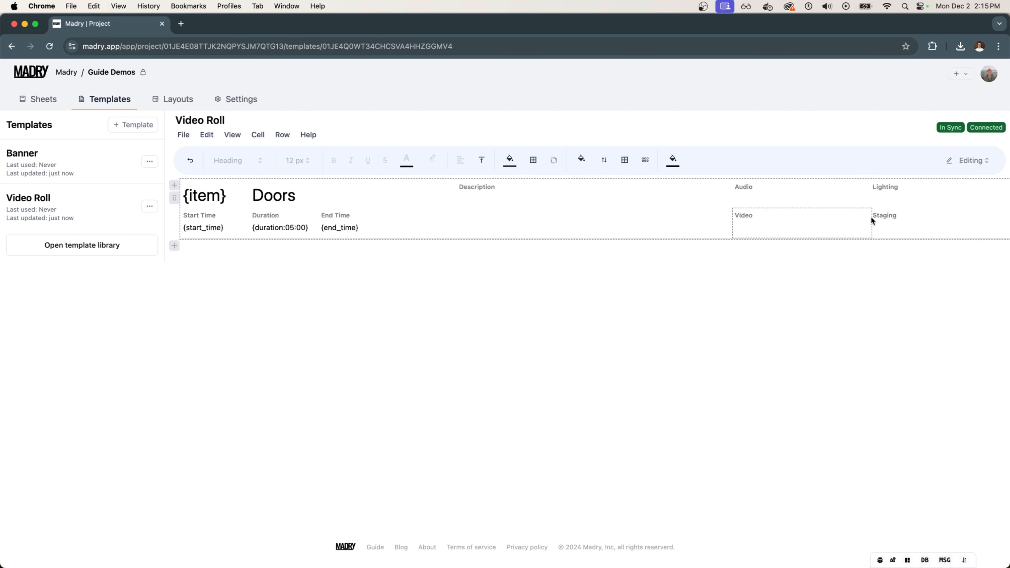
Create a new cell category named DSM with the pale green background color C4 and a medium grey text color.
right_click(885, 230)
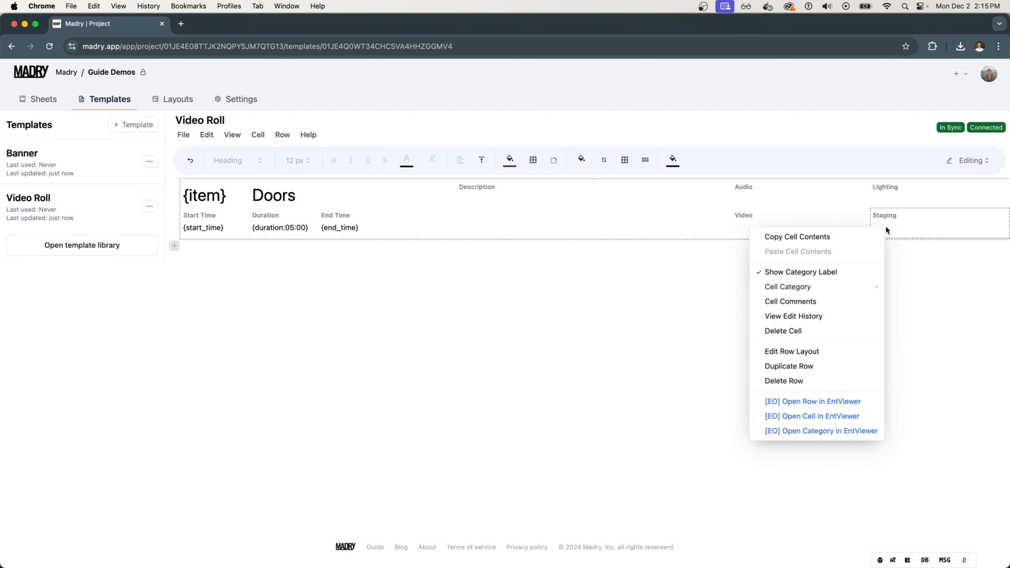
mouse_move(856, 287)
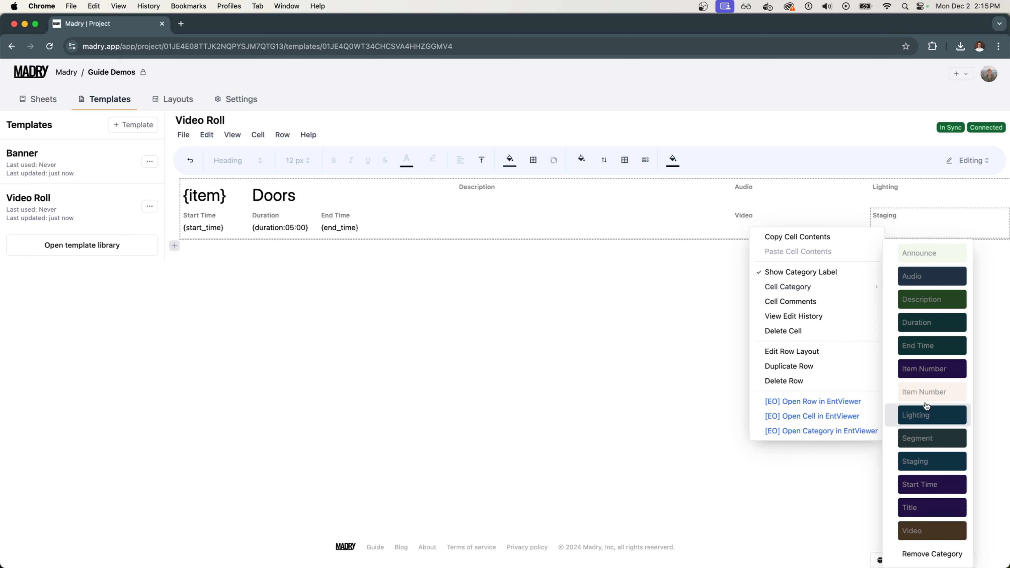
left_click(258, 135)
left_click(299, 345)
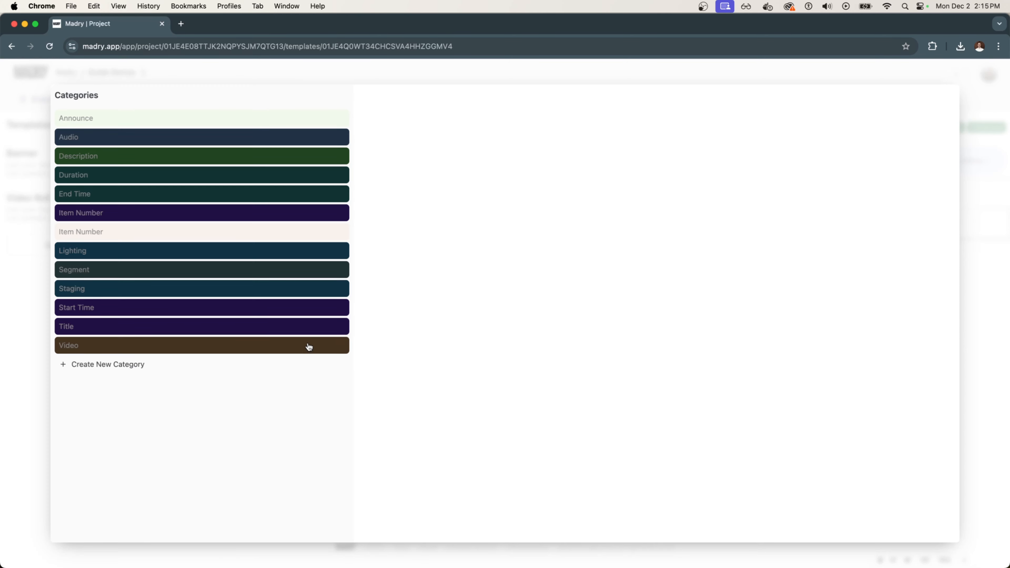
left_click(126, 366)
left_click(464, 133)
type("DSM")
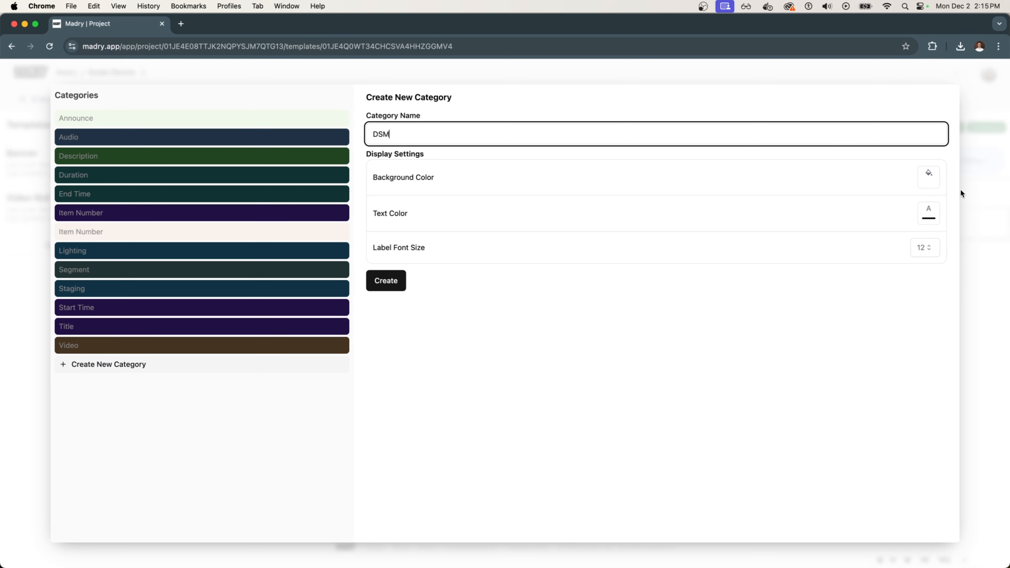
left_click(929, 177)
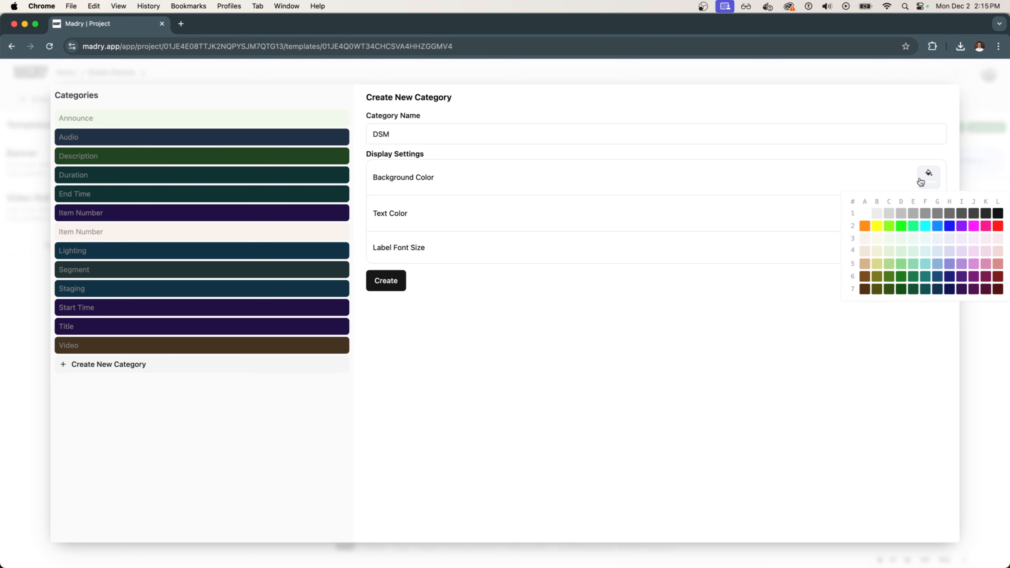
left_click(891, 251)
left_click(935, 221)
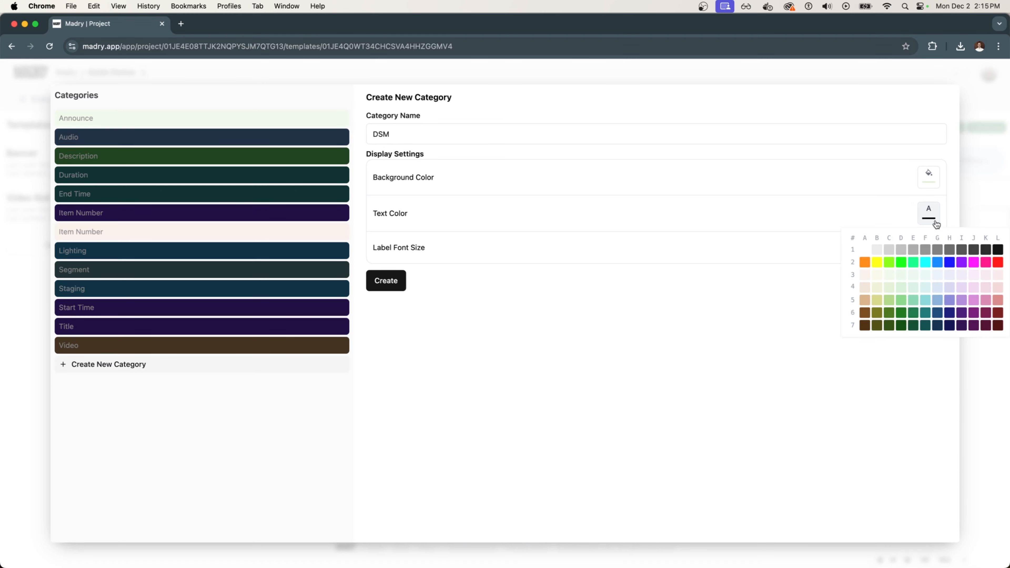
left_click(920, 249)
left_click(400, 279)
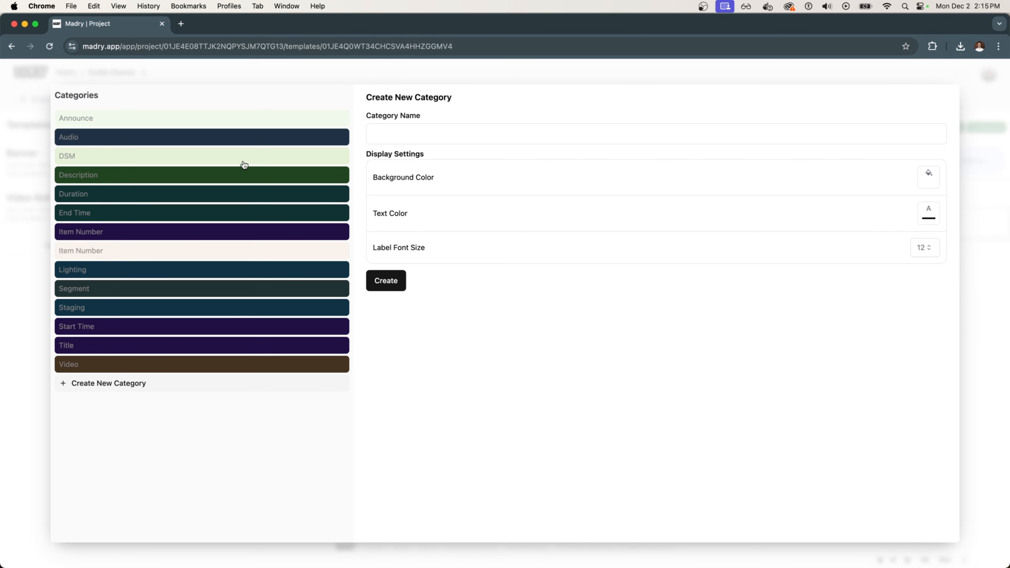
left_click(995, 329)
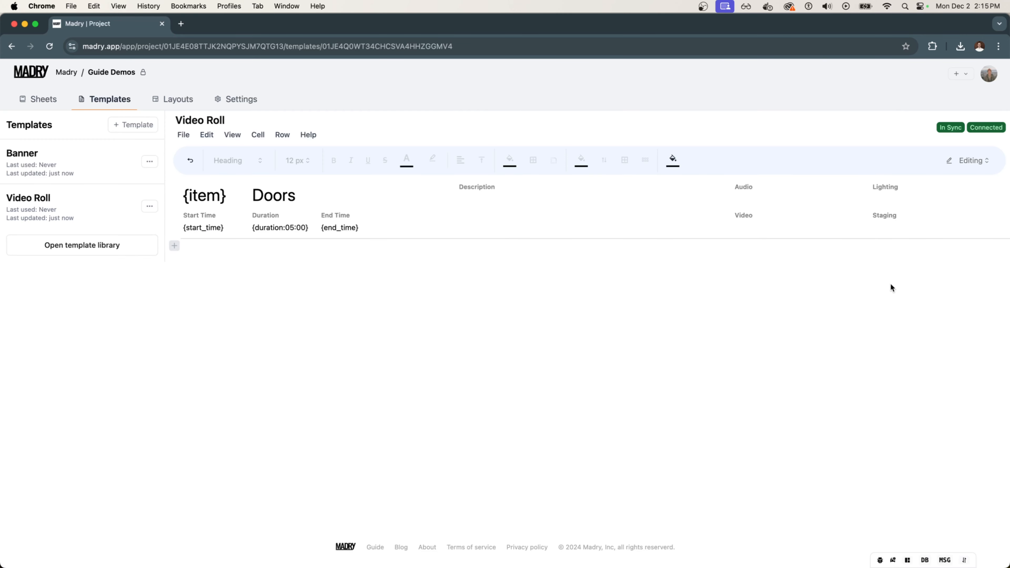
Change the category of the Staging cell in the Doors row to DSM.
right_click(883, 224)
mouse_move(837, 290)
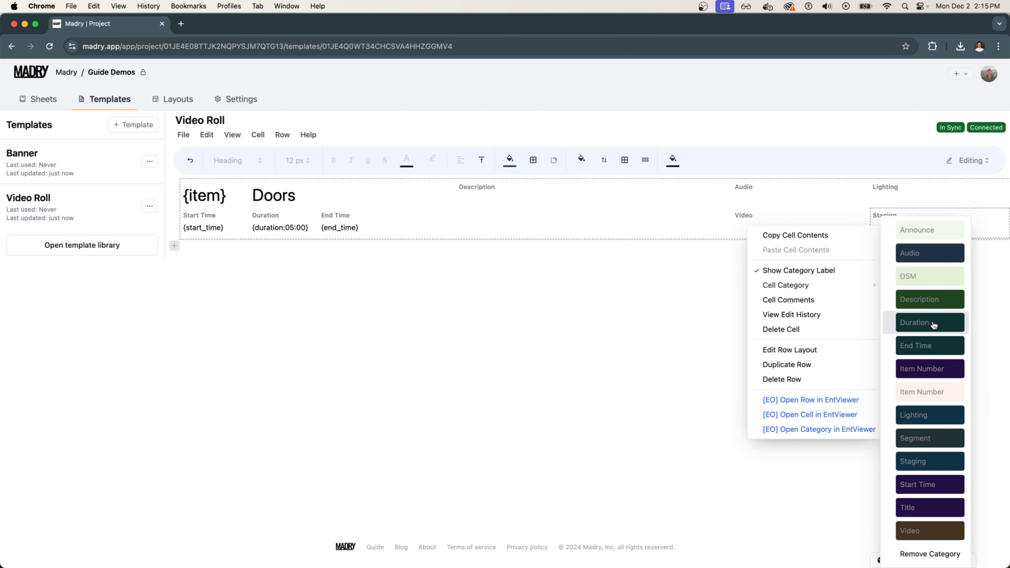
left_click(913, 276)
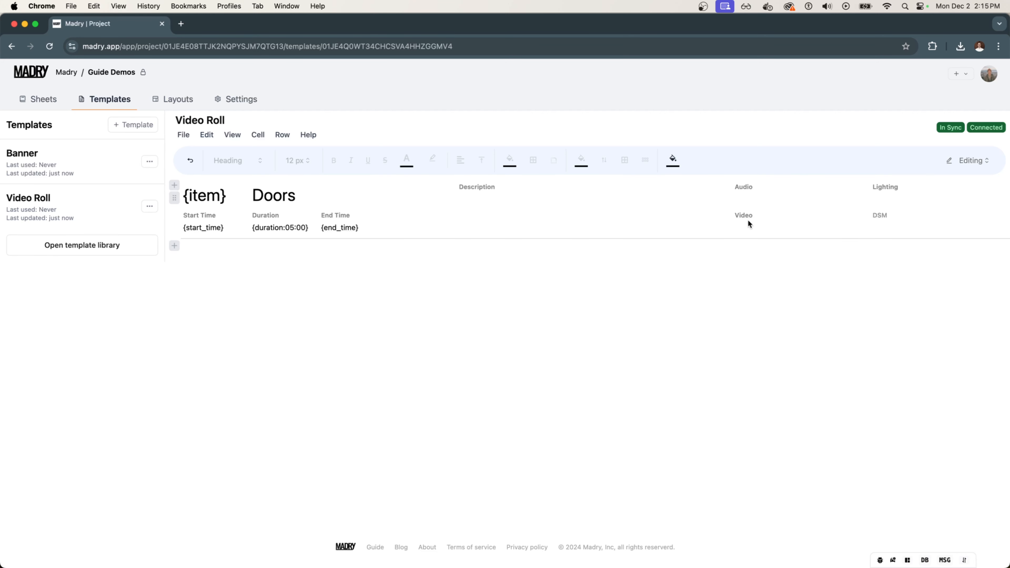
left_click(579, 223)
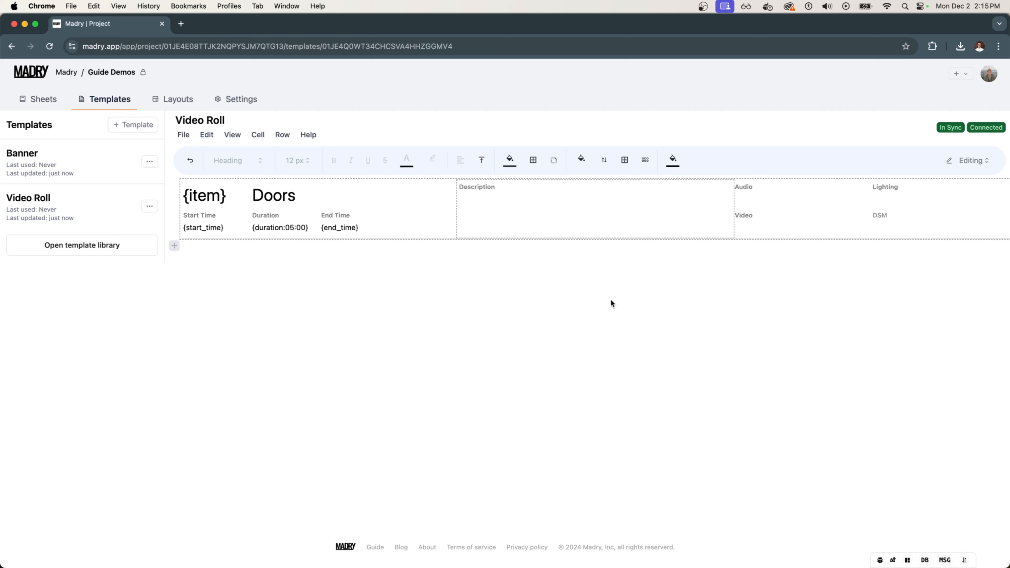
Replace the row's "Doors" title with "Video: Video Name".
double_click(273, 194)
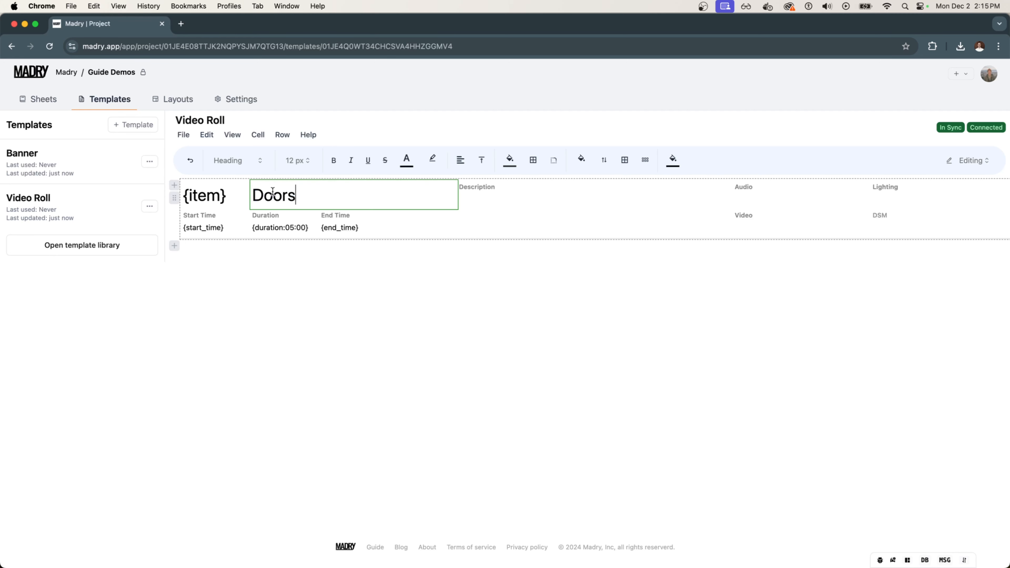
double_click(272, 194)
type("Video: Video Name")
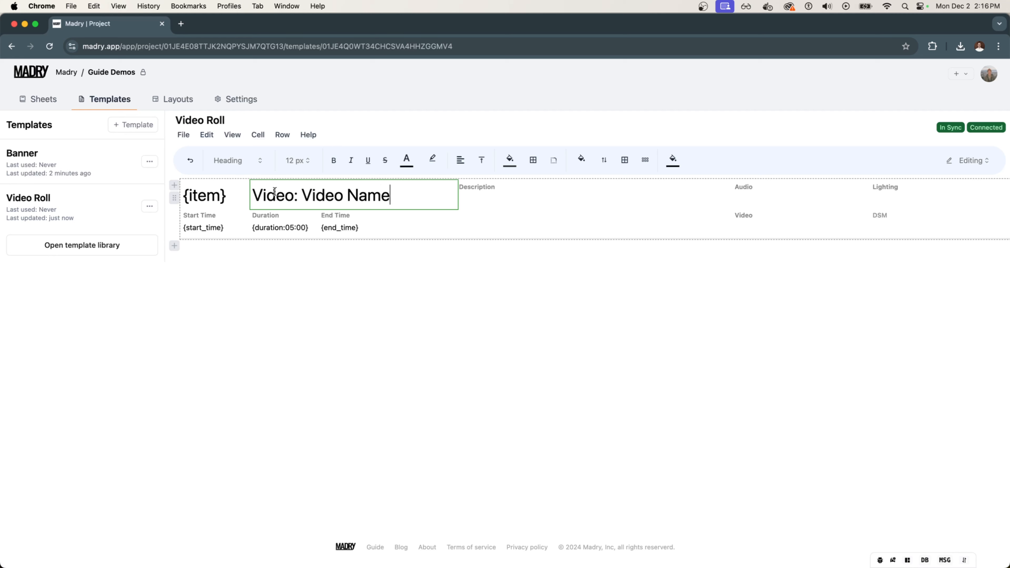
Fill the Description cell with the lines "Video title: video_title" and "Video file: video_file_name.mp4".
double_click(492, 213)
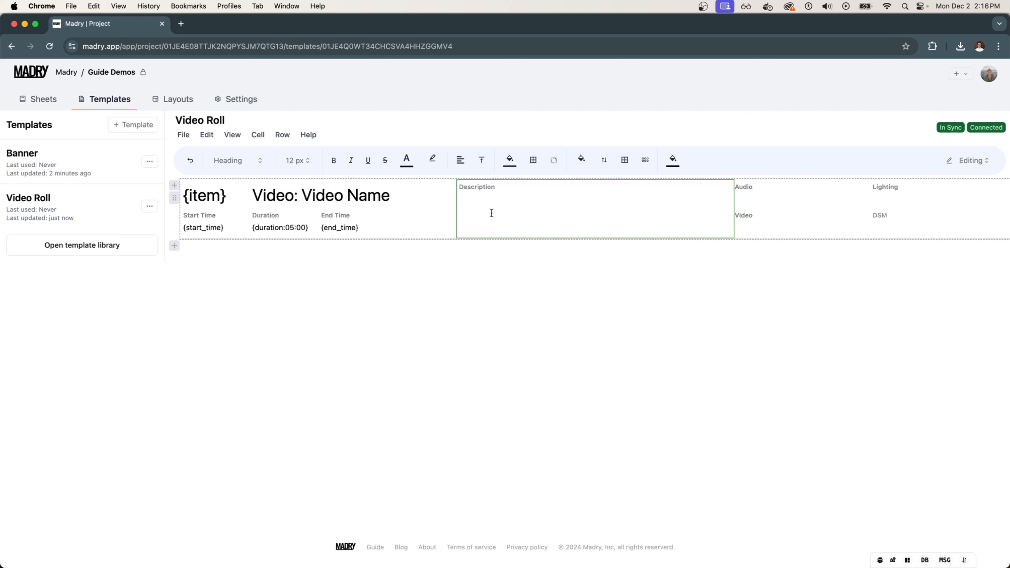
type("Video title: video_title")
key("Return")
type("Video ")
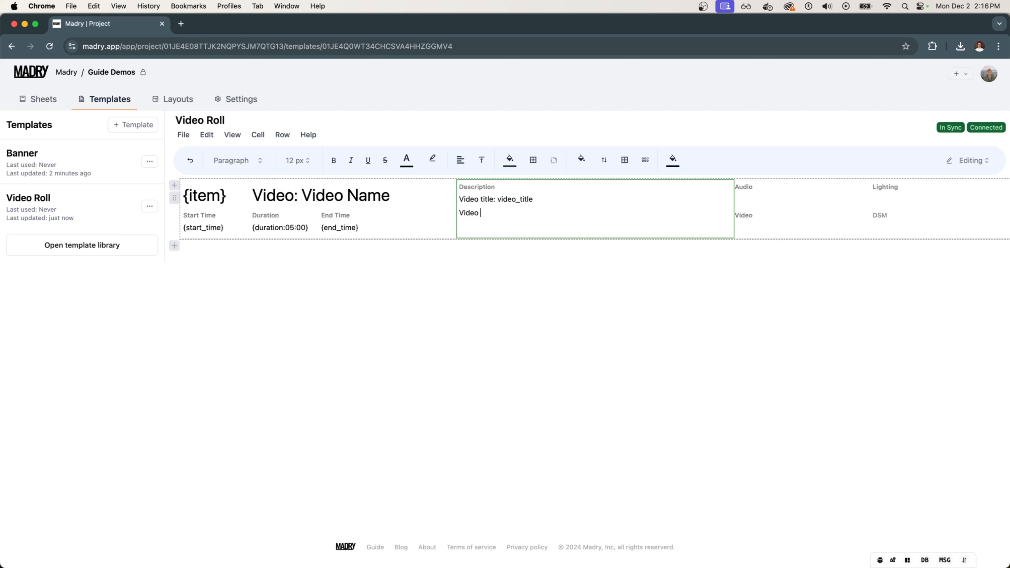
type("file: video_file)nam")
key("BackSpace")
key("BackSpace")
key("BackSpace")
key("BackSpace")
type("_name.mpt")
key("BackSpace")
type("4")
Add a third line reading "Version: V##" to the Description cell.
key("Return")
type("Version: ")
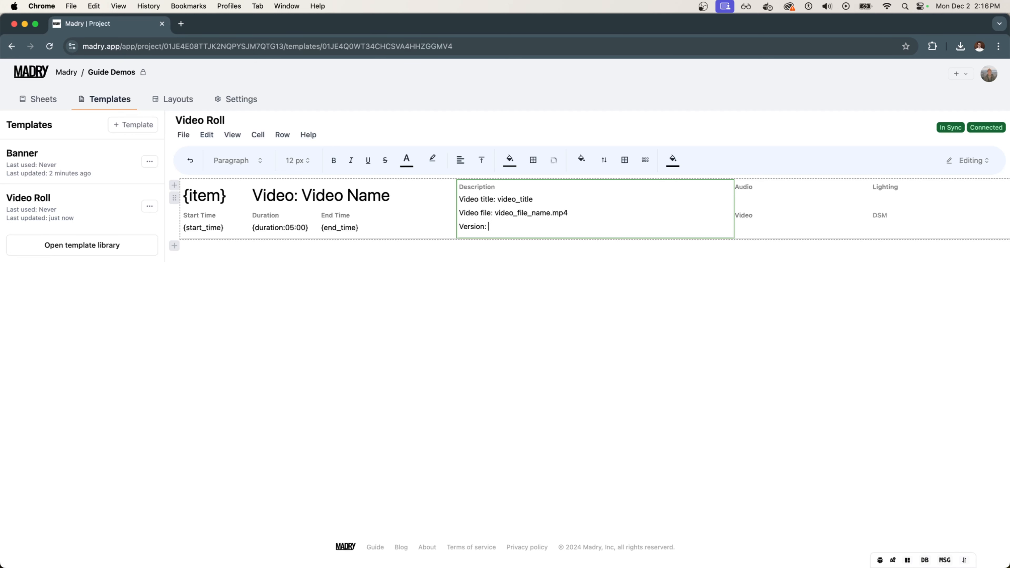
type("V##")
key("BackSpace")
key("BackSpace")
type("##")
key("Return")
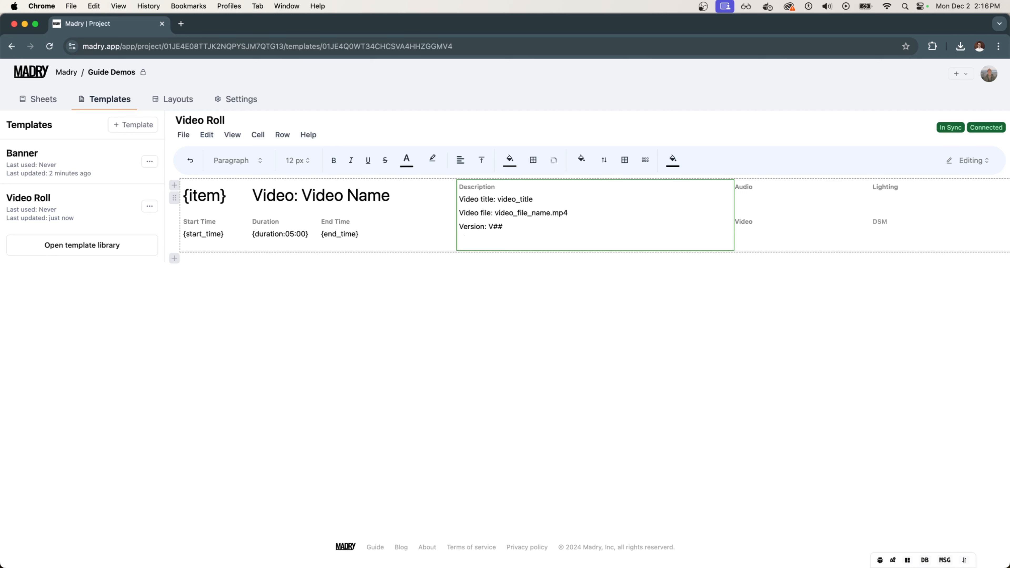
type("Update")
key("BackSpace")
key("BackSpace")
key("BackSpace")
key("BackSpace")
key("BackSpace")
key("BackSpace")
key("BackSpace")
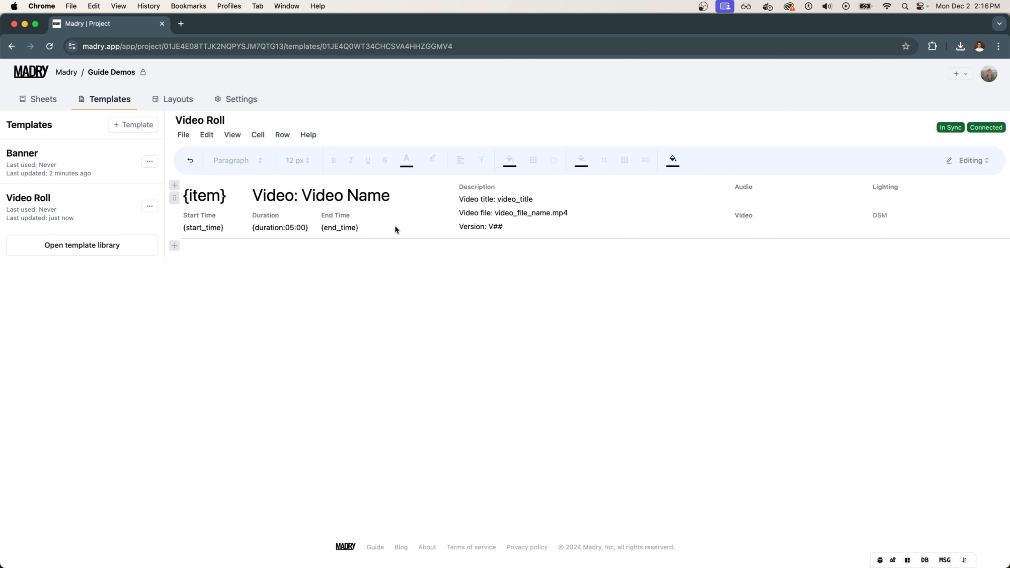
left_click(296, 229)
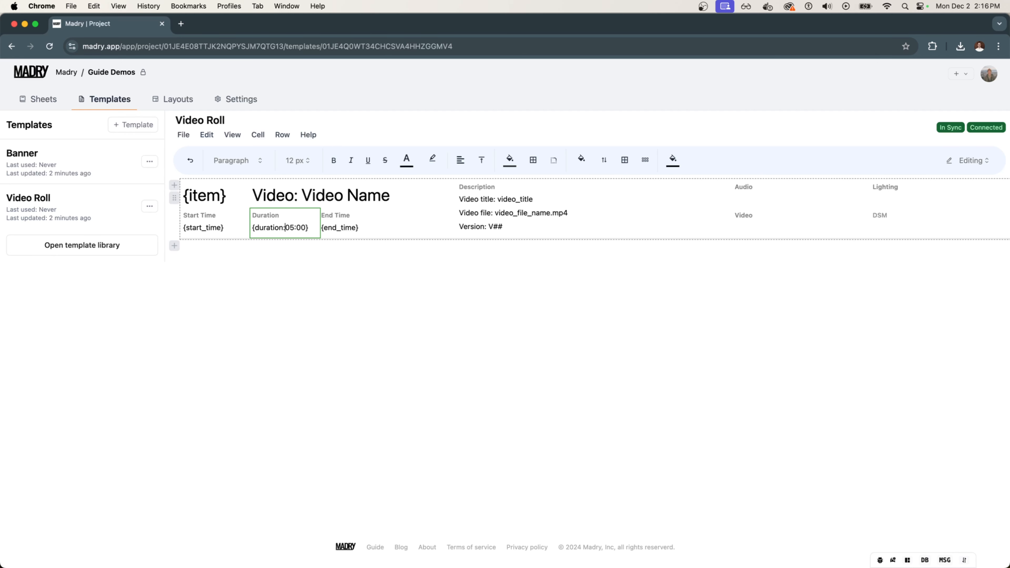
double_click(290, 227)
double_click(301, 227)
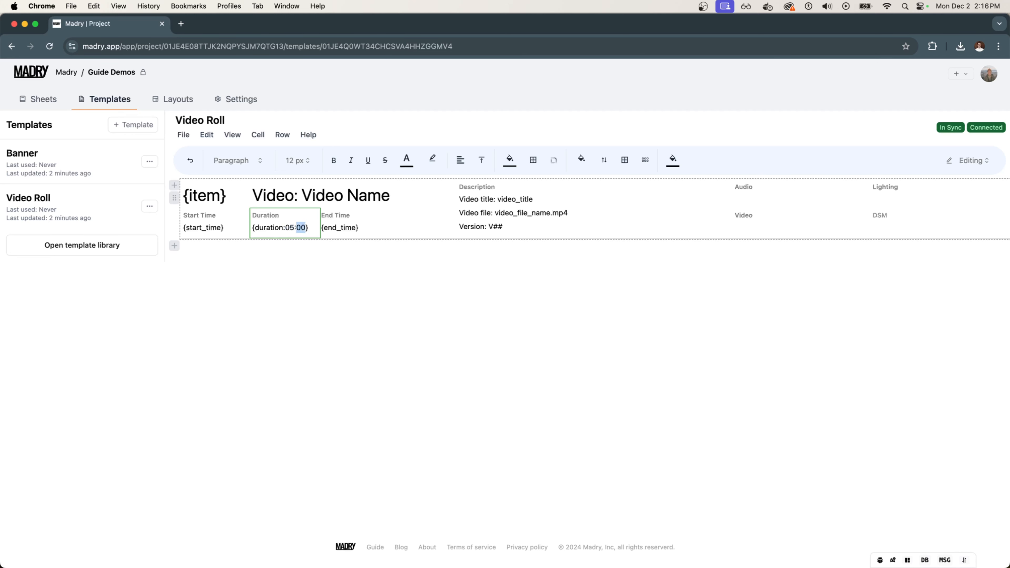
left_click(290, 250)
Enter the placeholder "VTR: ##" in both the Audio and the Video cells of the row.
left_click(766, 195)
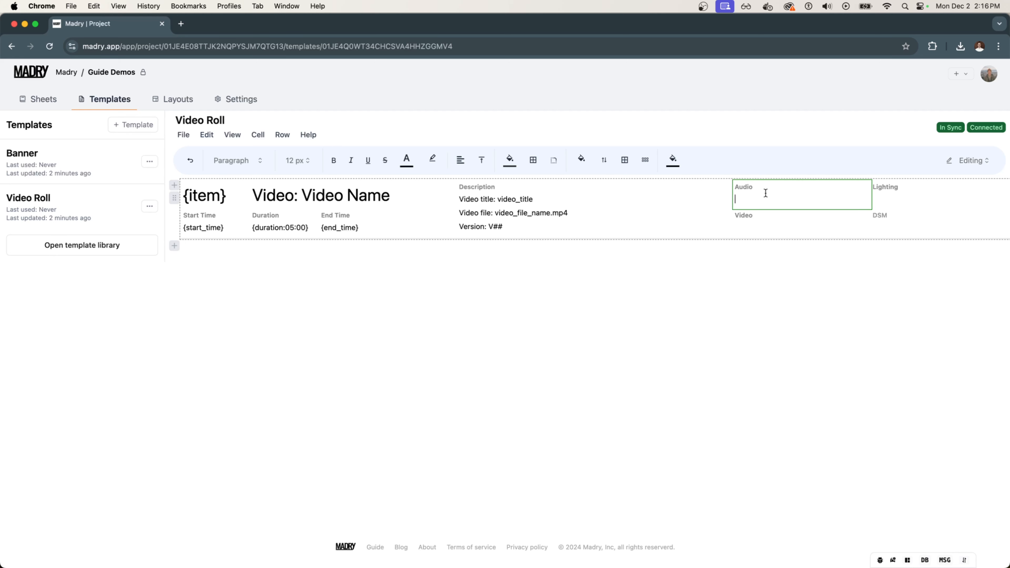
type("VTR: ##")
left_click(767, 239)
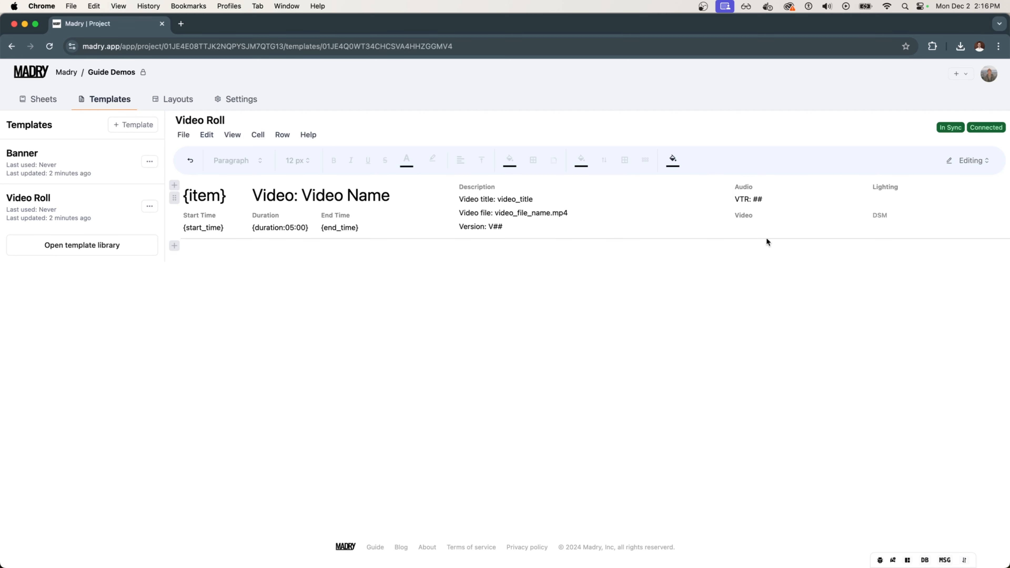
left_click(758, 219)
type("VT")
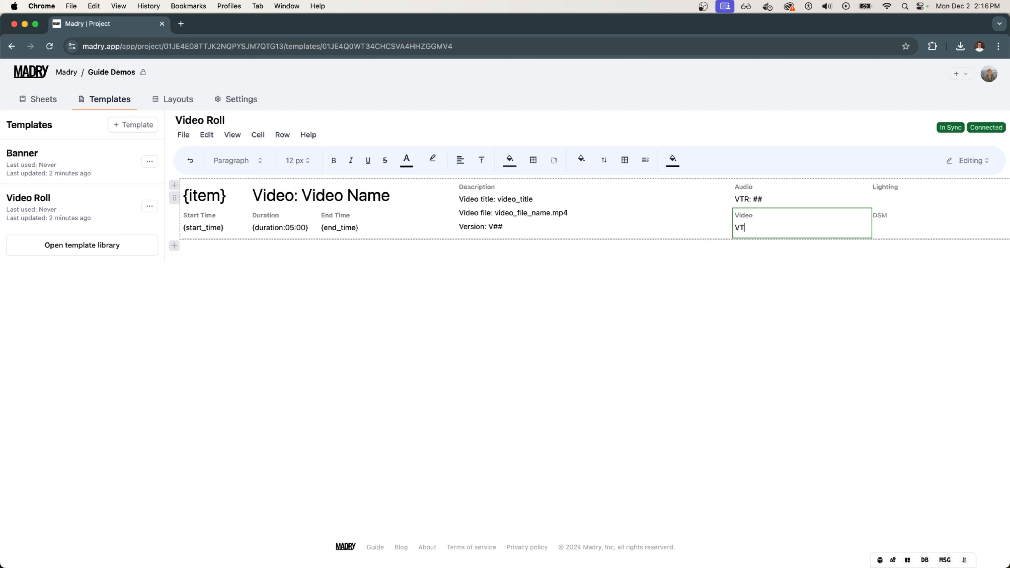
type("R: ##")
Enter "DSM: ##" in the DSM cell and "Cue: ##" in the Lighting cell.
left_click(910, 225)
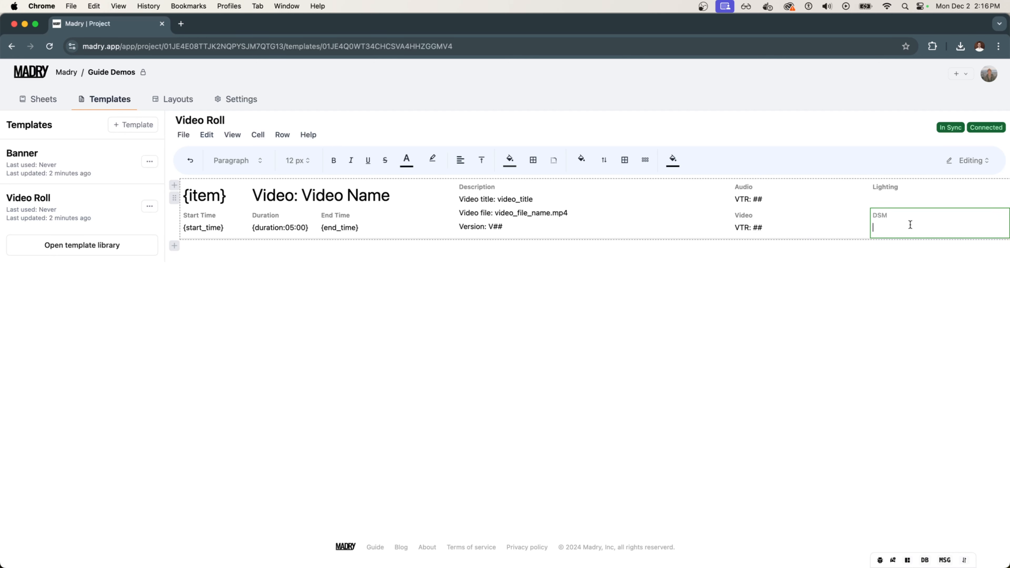
type("DSM: ##")
left_click(902, 191)
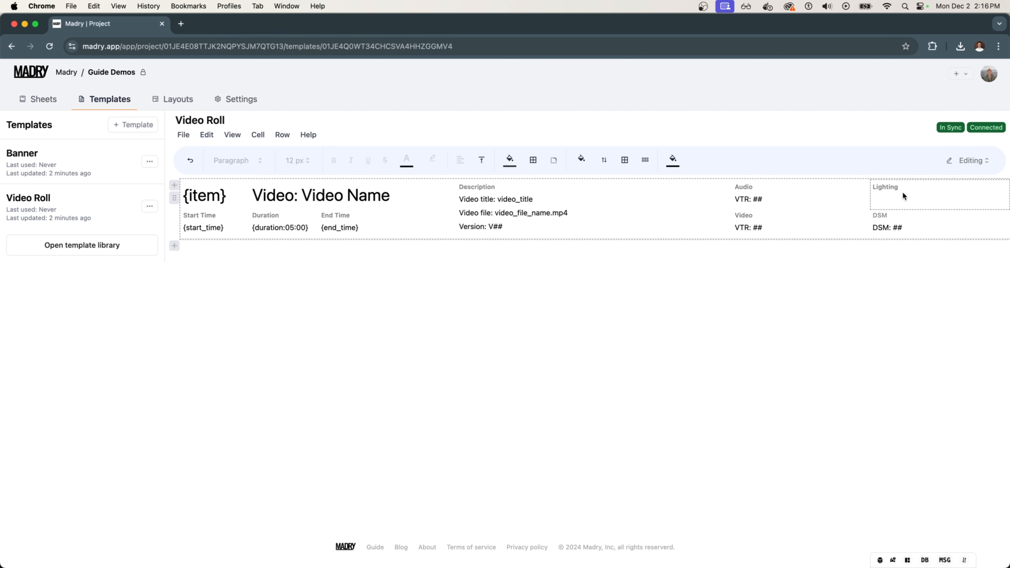
type("Cue: ##")
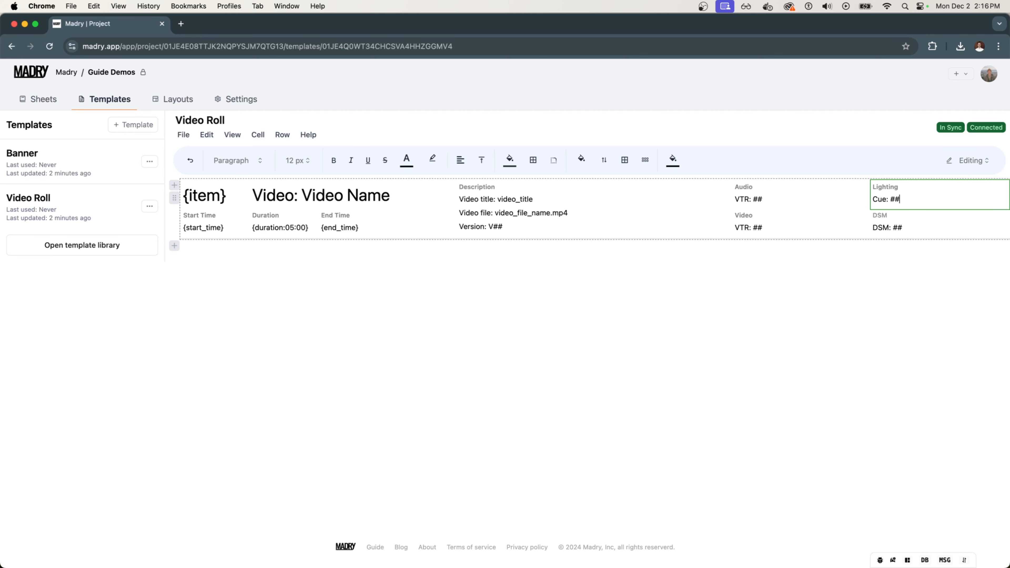
left_click(847, 315)
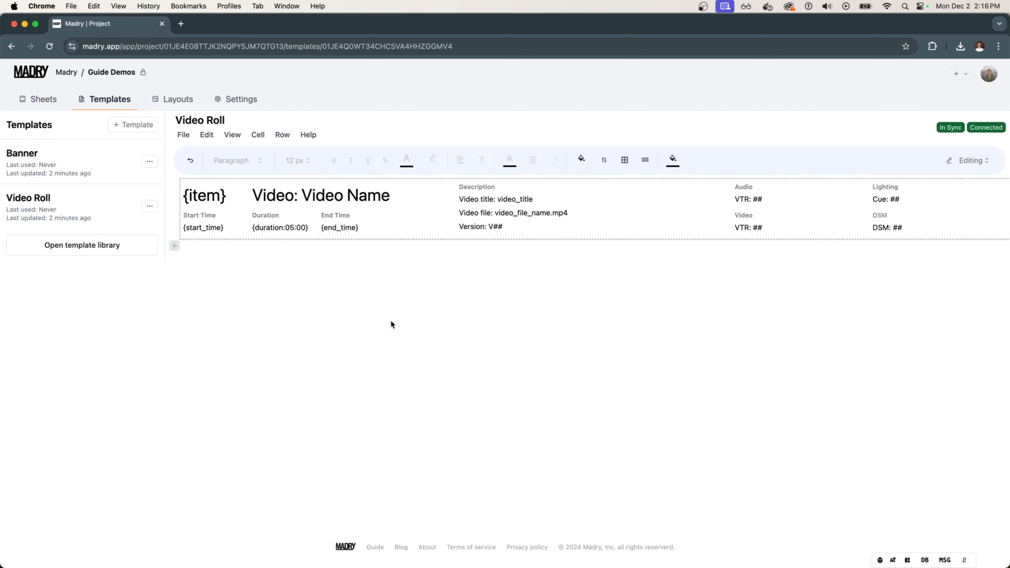
left_click(878, 219)
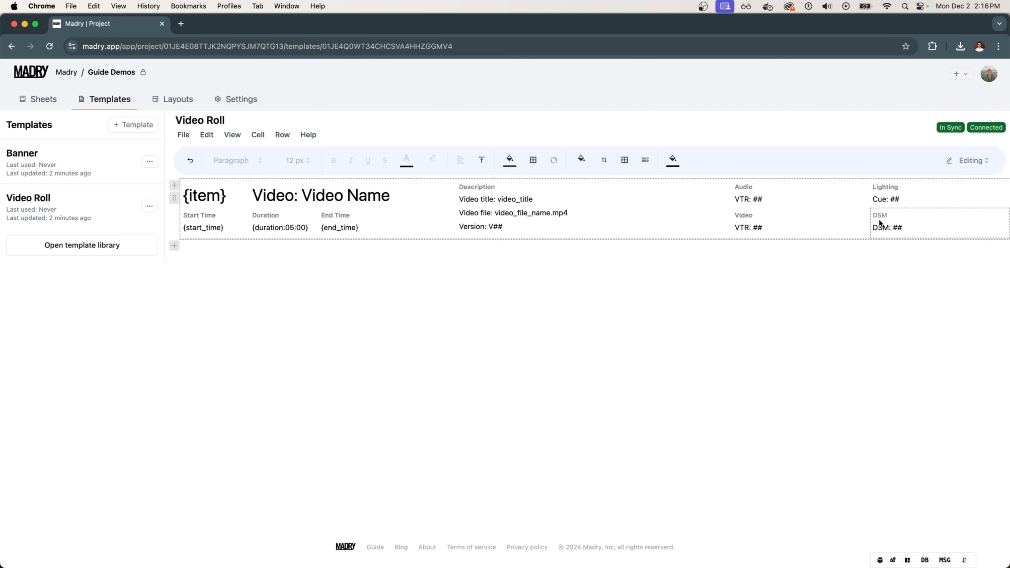
left_click(503, 327)
left_click(355, 196)
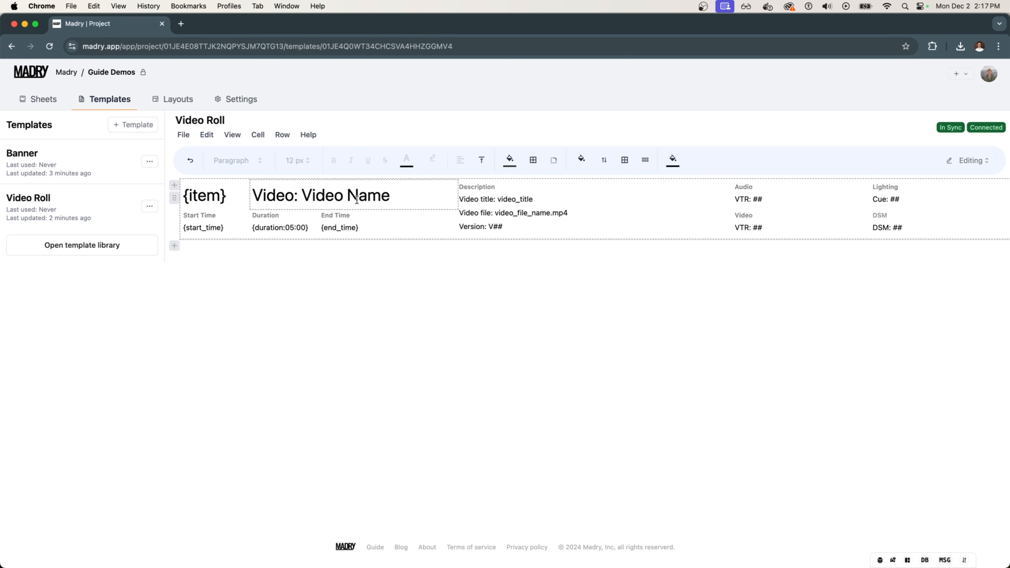
left_click(364, 265)
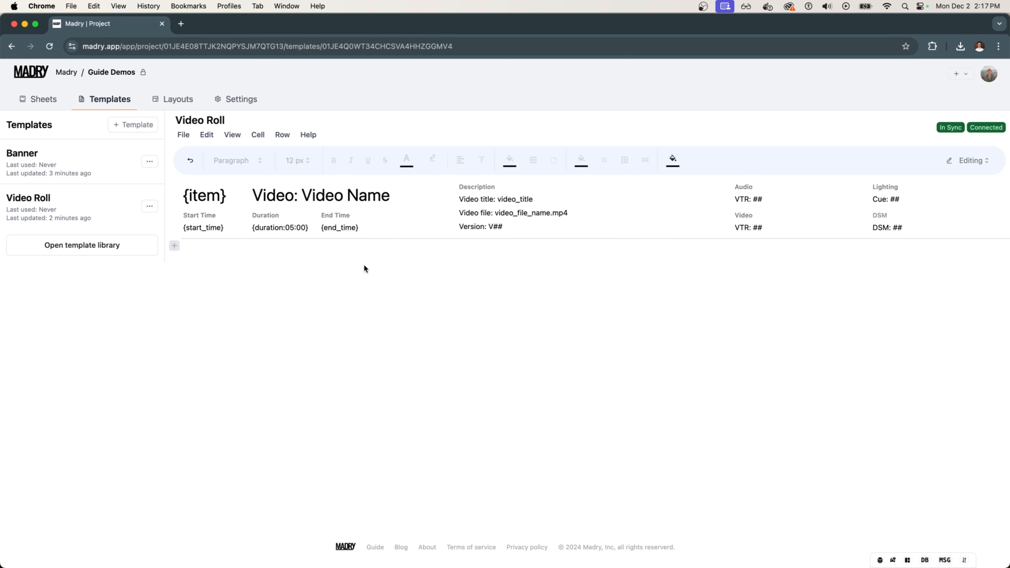
Create a template from the Video Roll row, titled "Base Rundown Item Template".
left_click(369, 223)
left_click(280, 136)
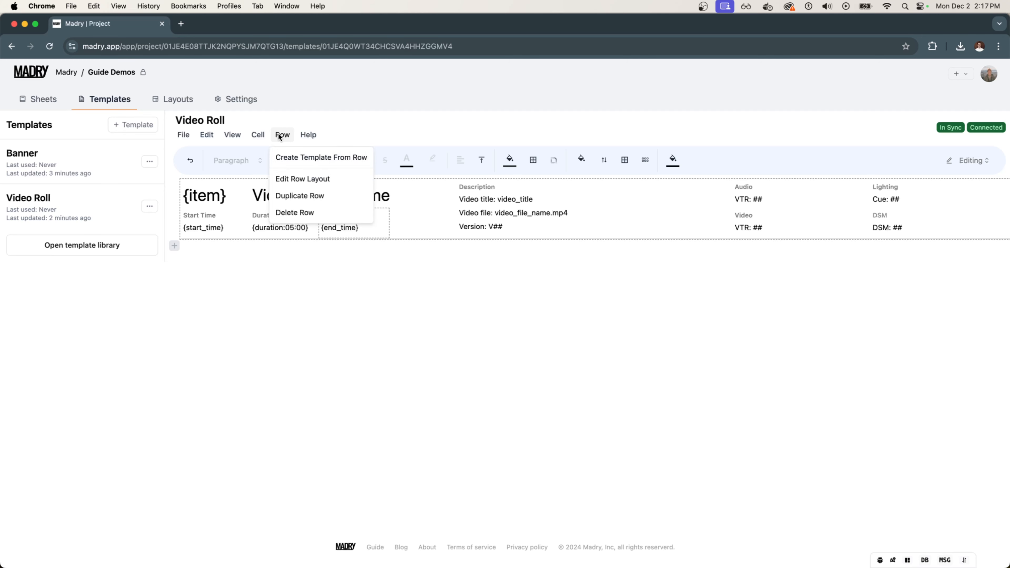
left_click(279, 157)
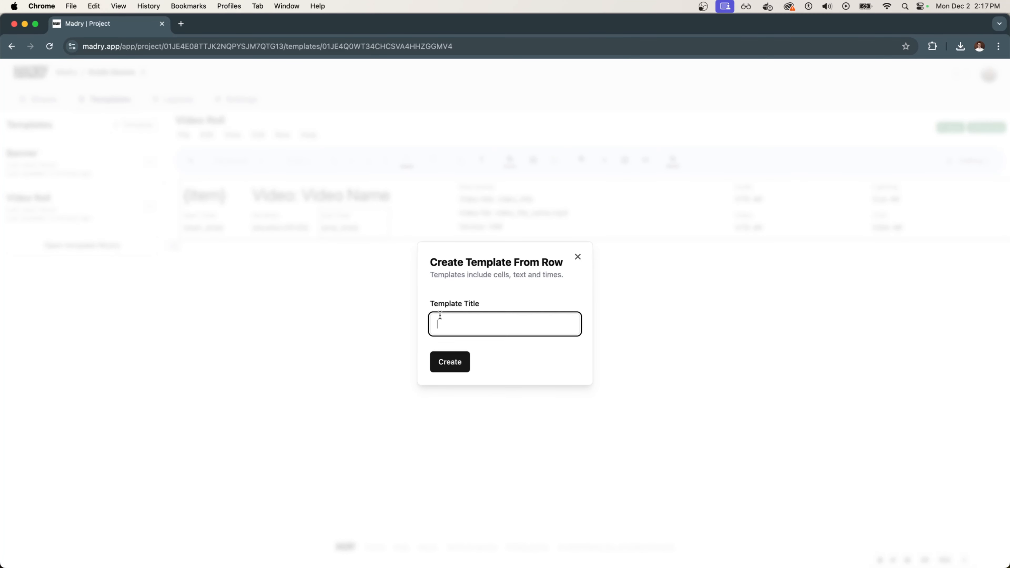
type("Base Rundown Item Template")
left_click(440, 362)
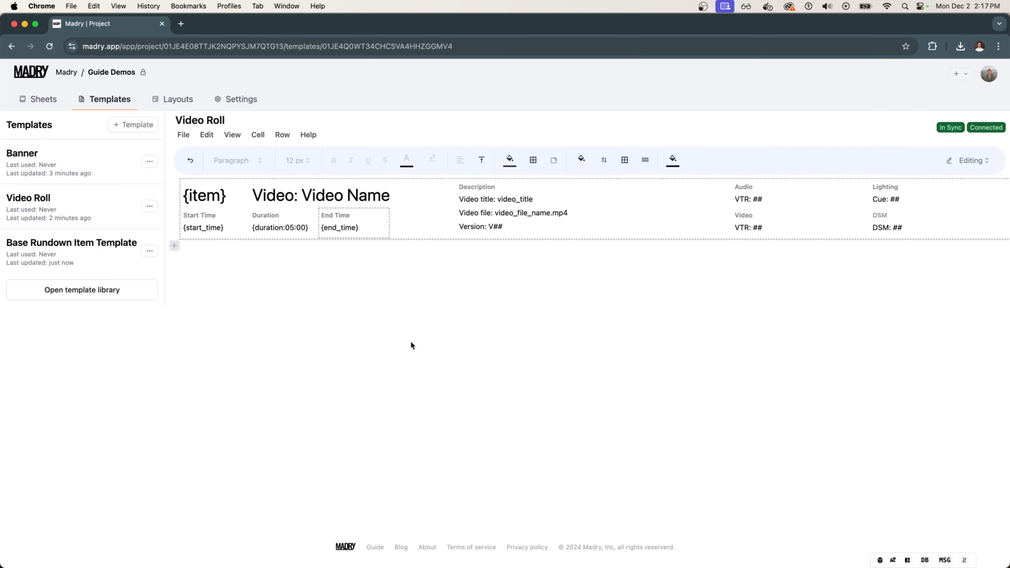
left_click(377, 297)
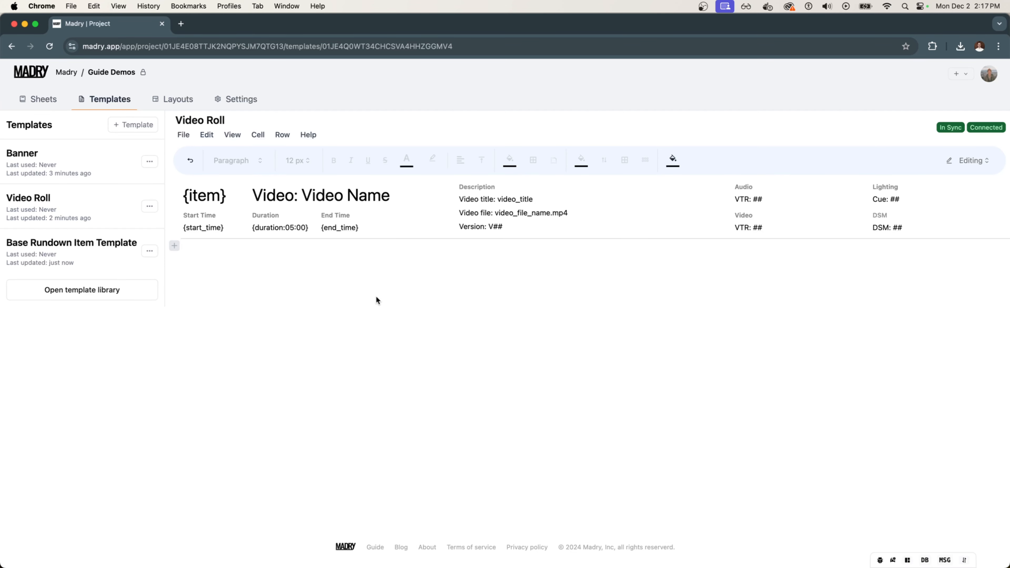
Set the background of the Video Roll row to the pale teal color F3.
left_click(514, 189)
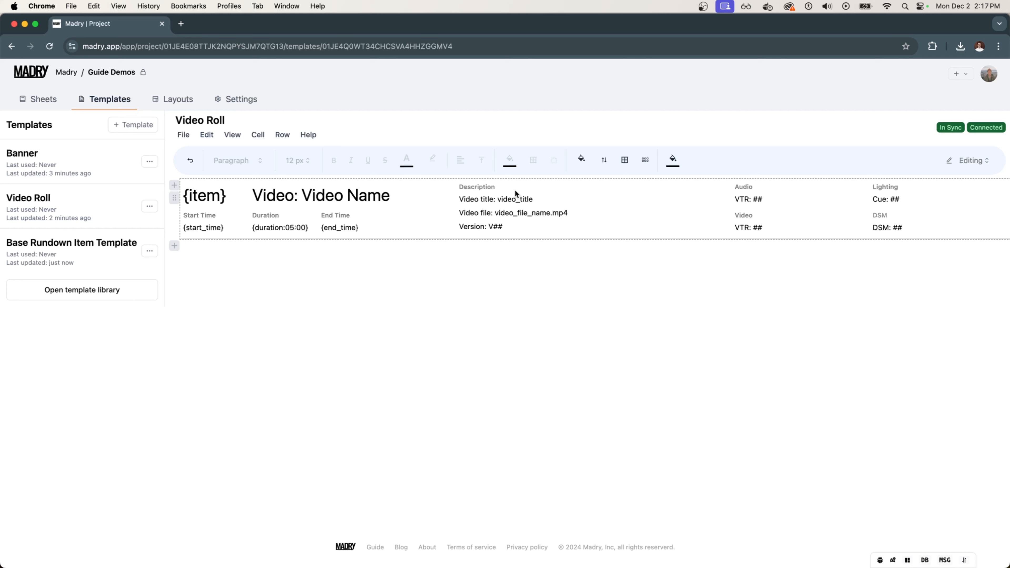
left_click(583, 160)
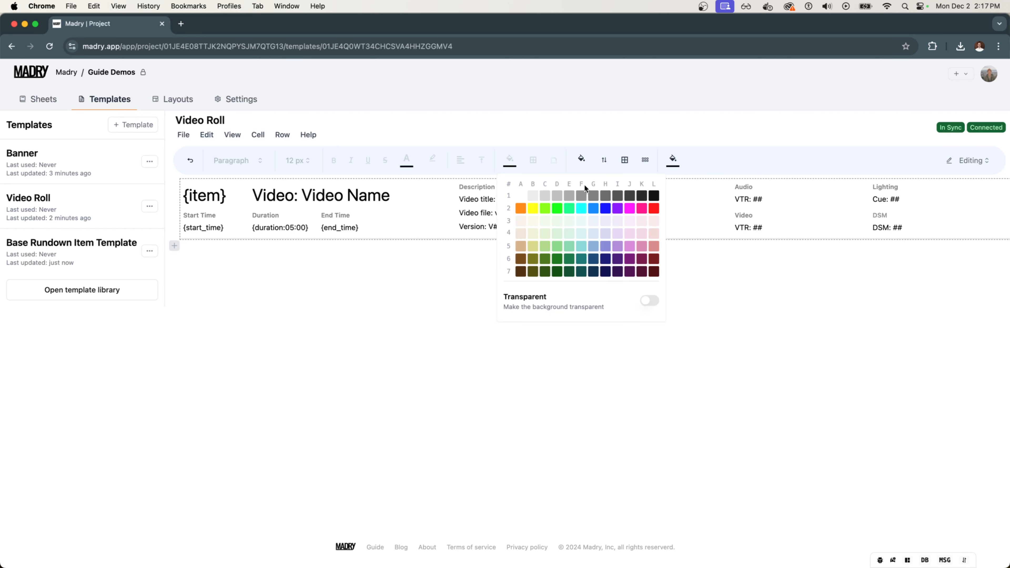
left_click(583, 222)
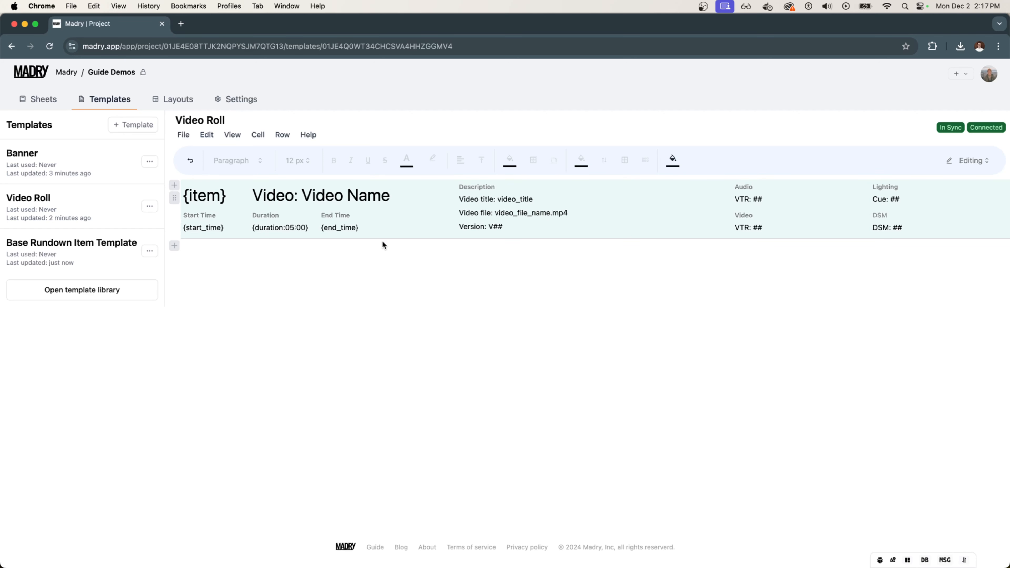
Create a template titled "Speaker Cue" from Base Rundown Item Template, with the description "Used for speakers in the general session".
left_click(139, 125)
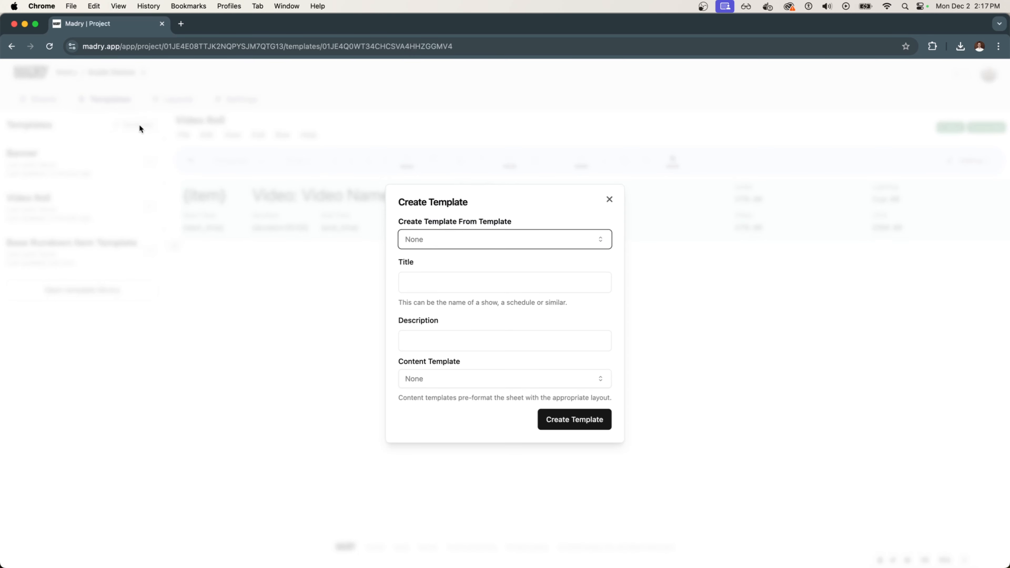
left_click(434, 240)
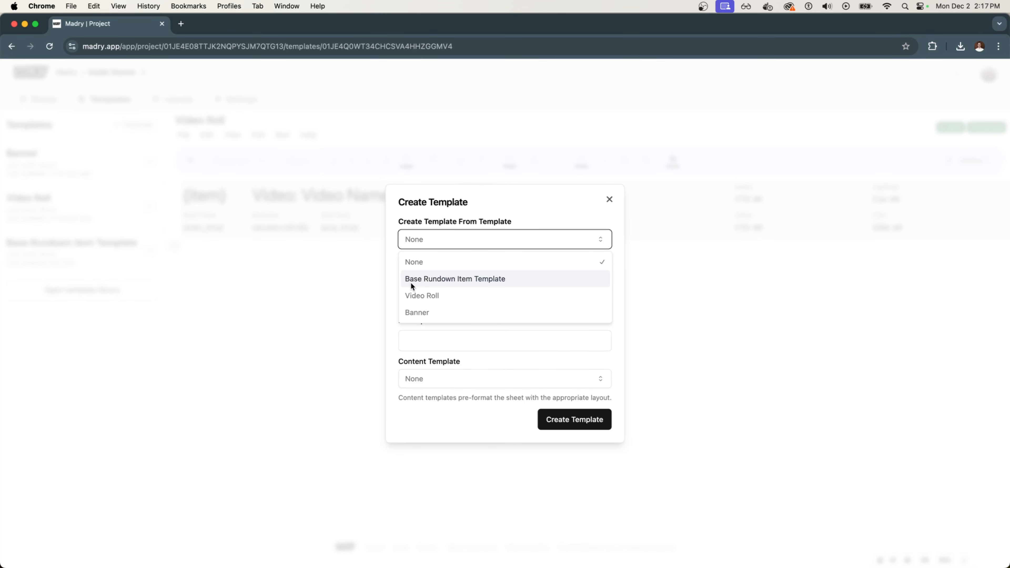
left_click(432, 281)
left_click(433, 282)
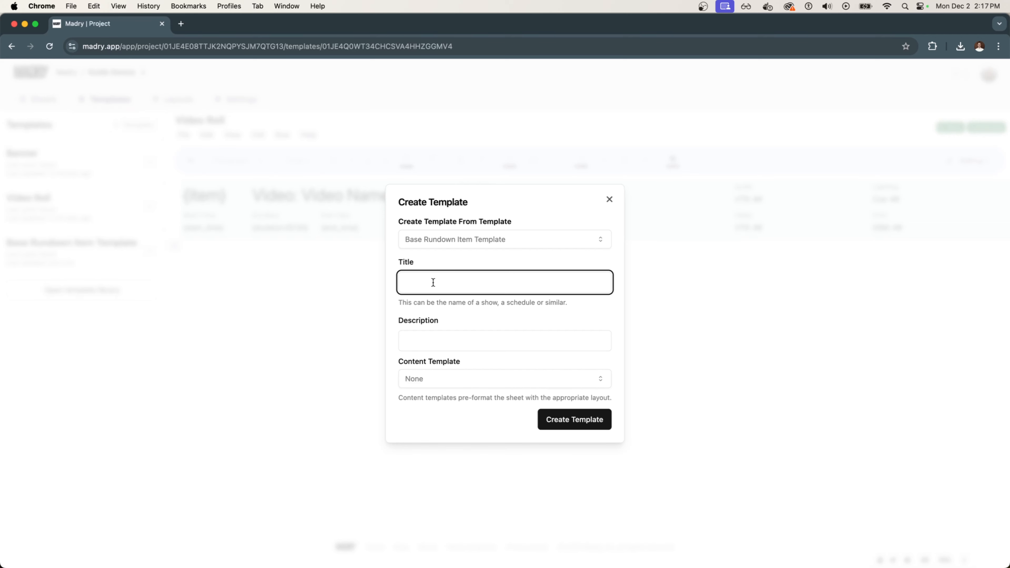
type("Speaker Cue")
left_click(453, 342)
type("Used for sp")
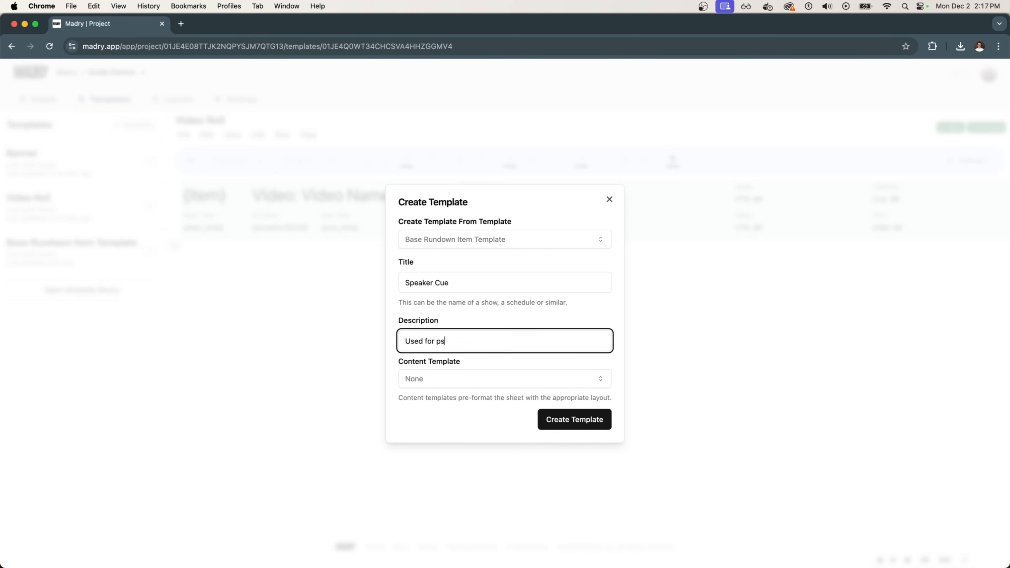
type("eakers in the general session")
left_click(442, 265)
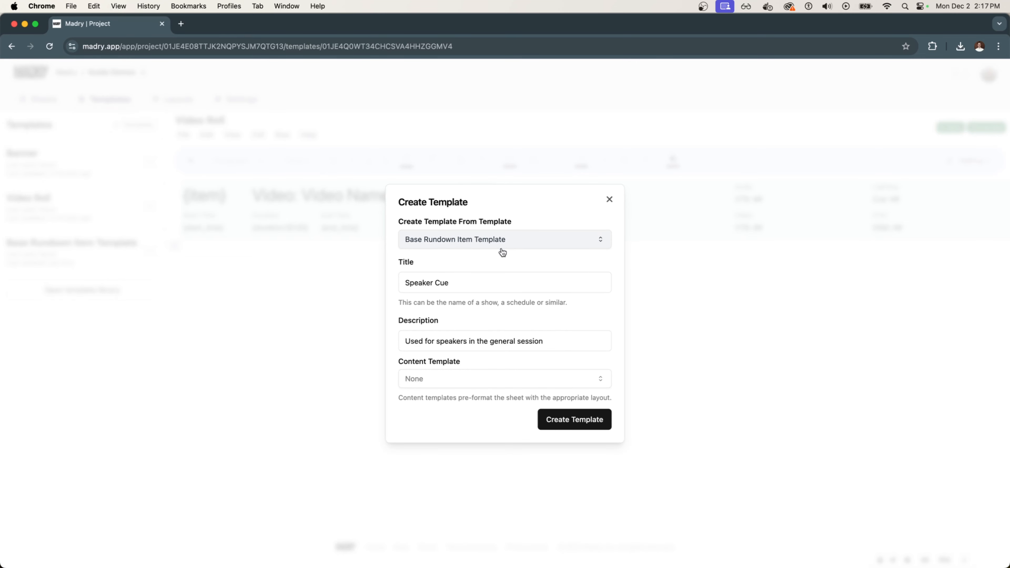
left_click(572, 419)
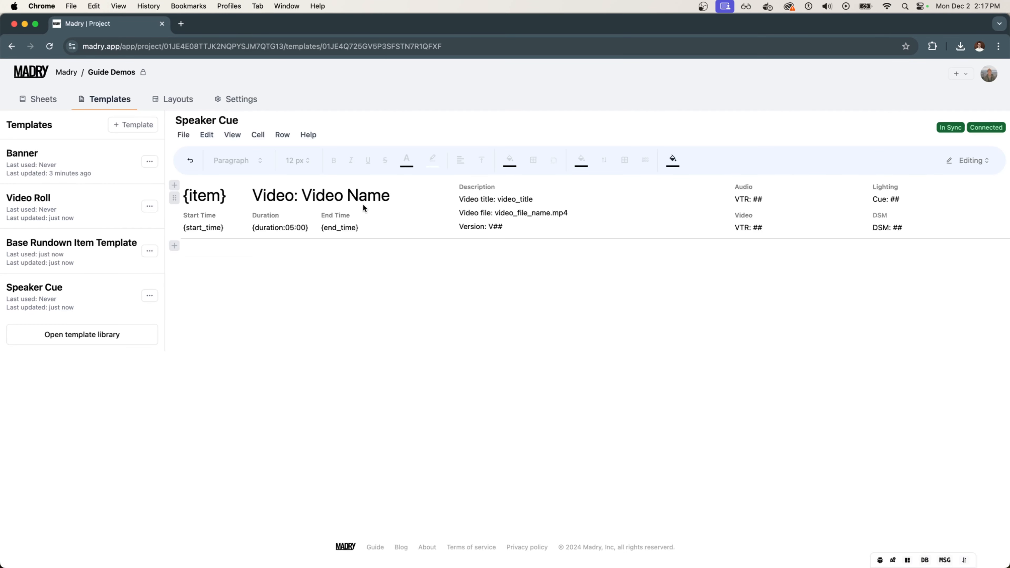
left_click(363, 205)
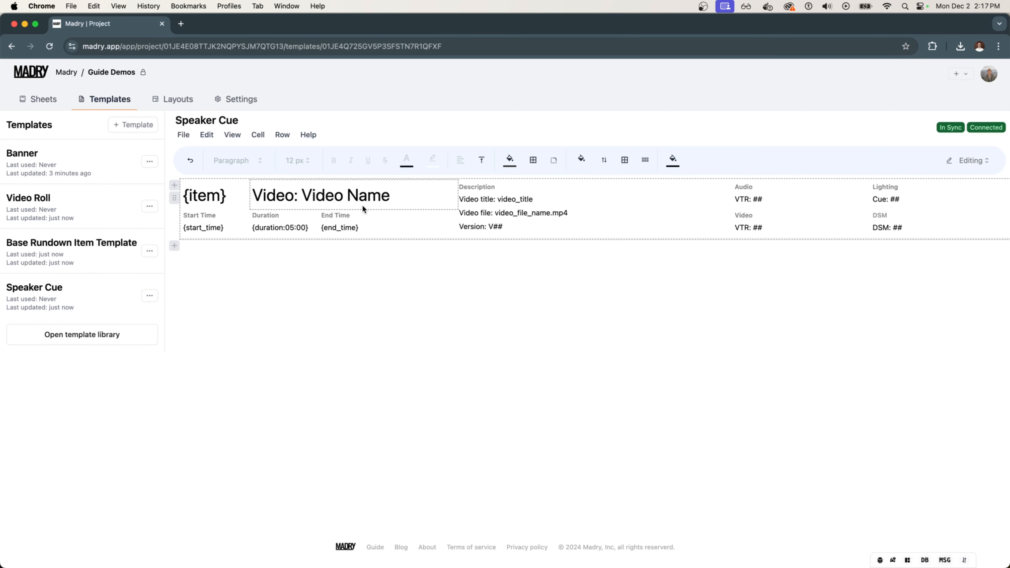
right_click(504, 225)
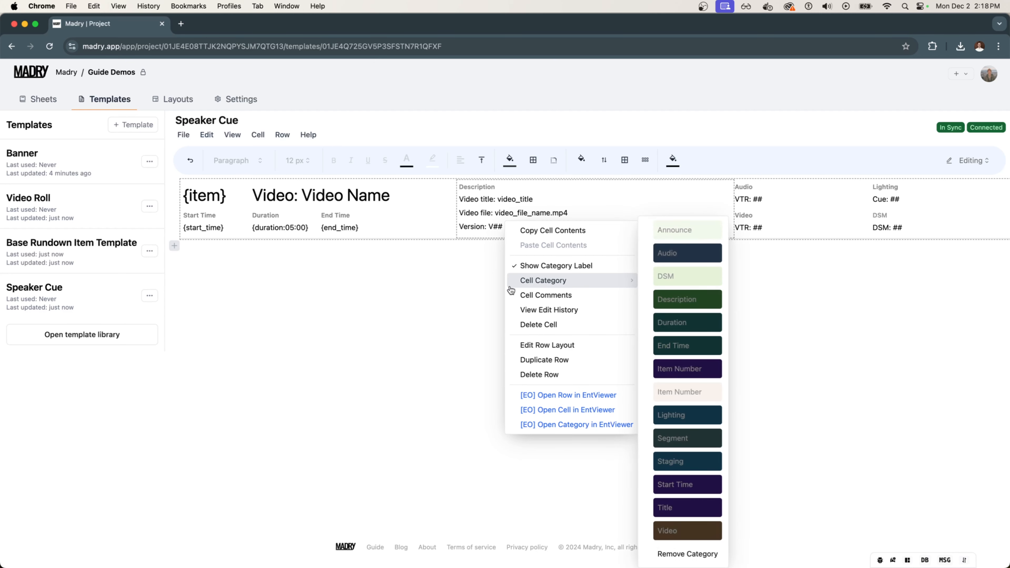
left_click(445, 302)
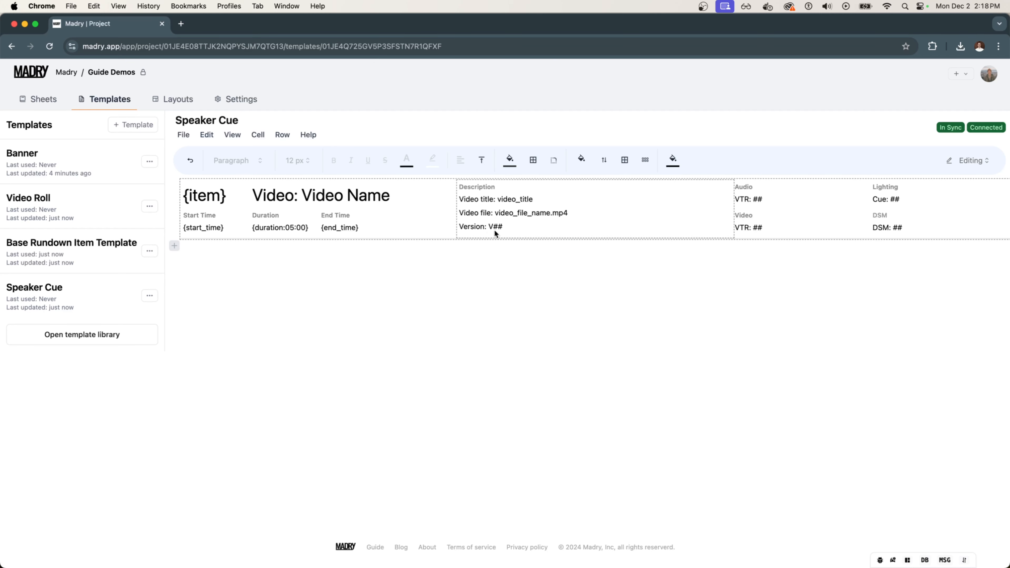
Duplicate the row in the Speaker Cue template and delete the extra row.
right_click(500, 213)
left_click(534, 353)
right_click(512, 218)
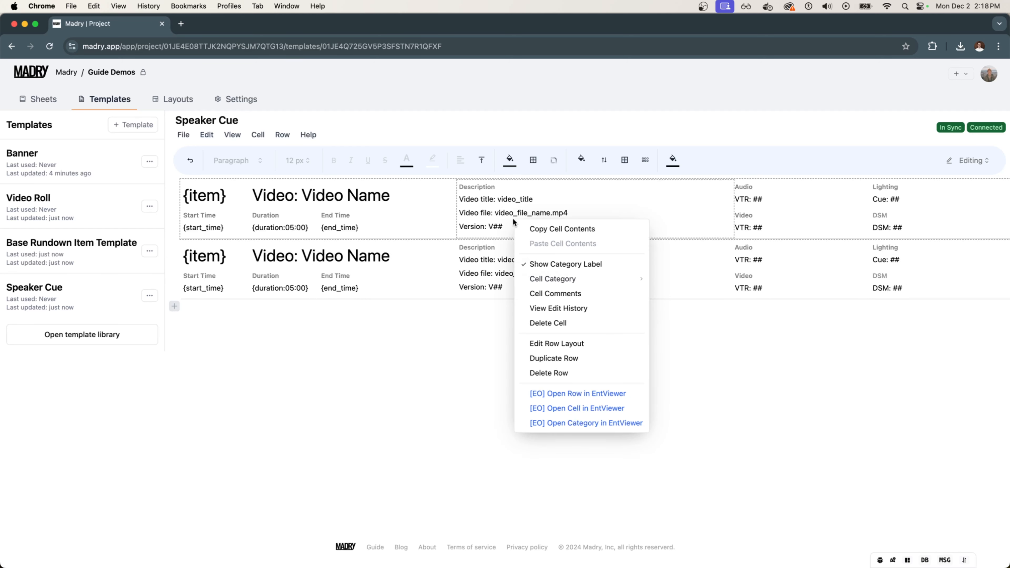
left_click(561, 374)
Duplicate the rundown row twice to make three identical rows in the Speaker Cue template.
right_click(528, 218)
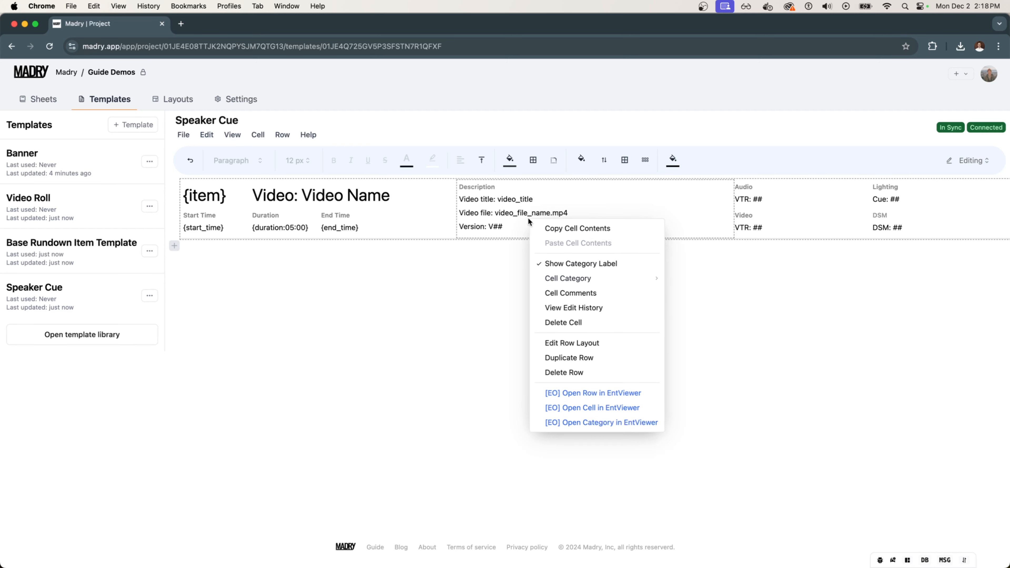
left_click(573, 358)
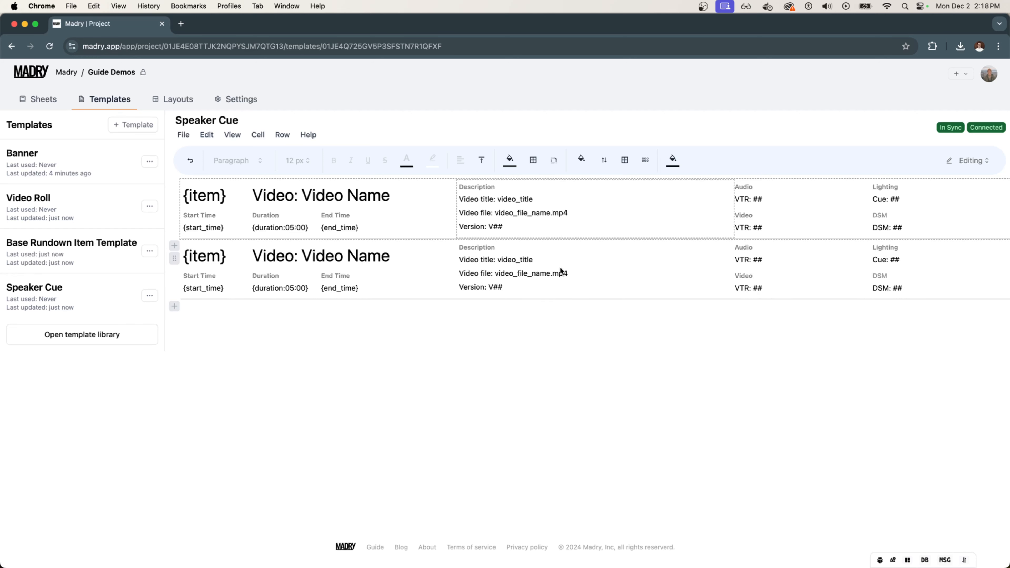
right_click(561, 267)
left_click(597, 408)
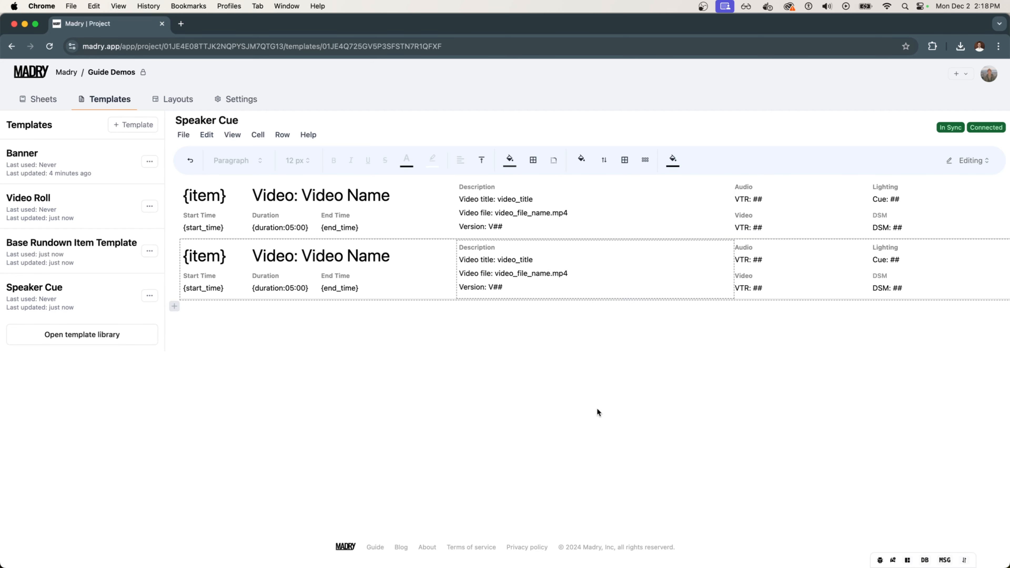
left_click(517, 371)
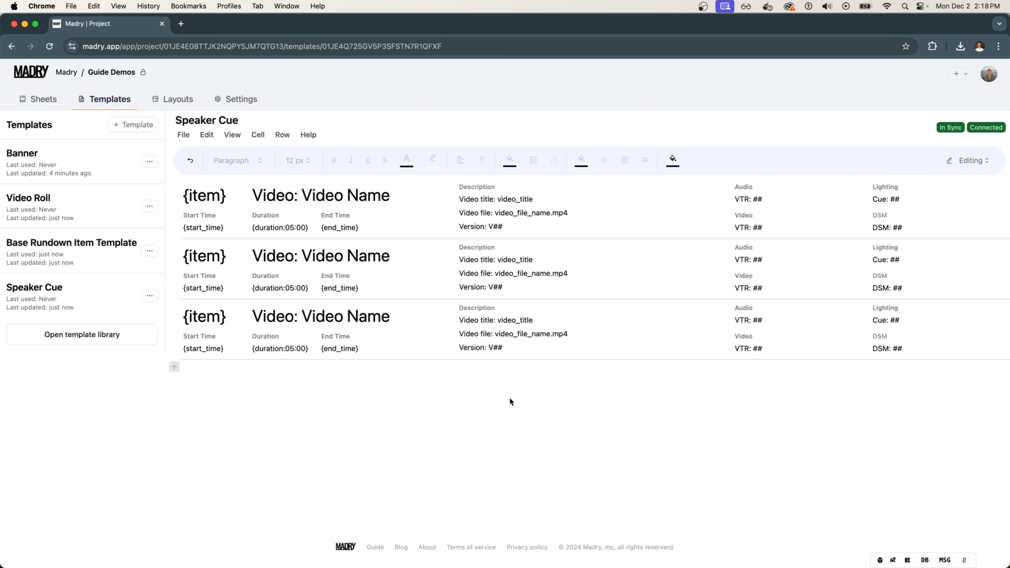
Replace the first row's title with "Intro: Speaker Name".
left_click(246, 196)
double_click(297, 195)
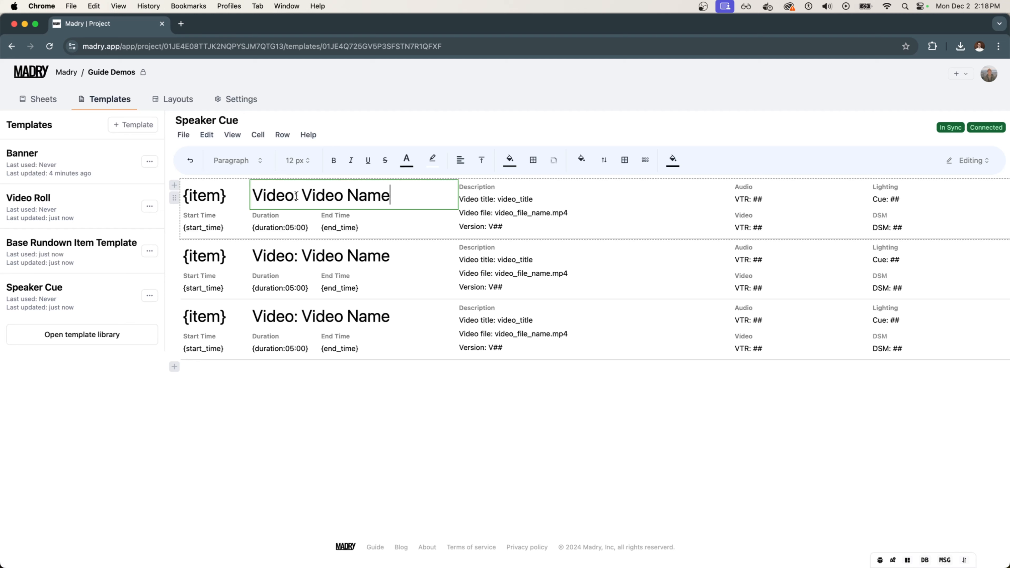
key("super+a")
key("BackSpace")
type("Intro")
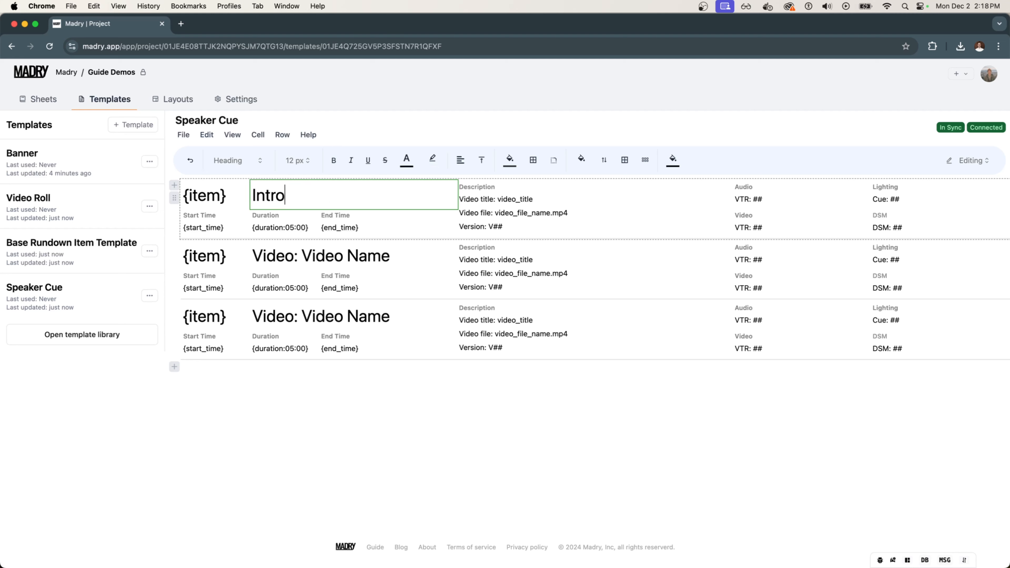
type(": Speaker Name")
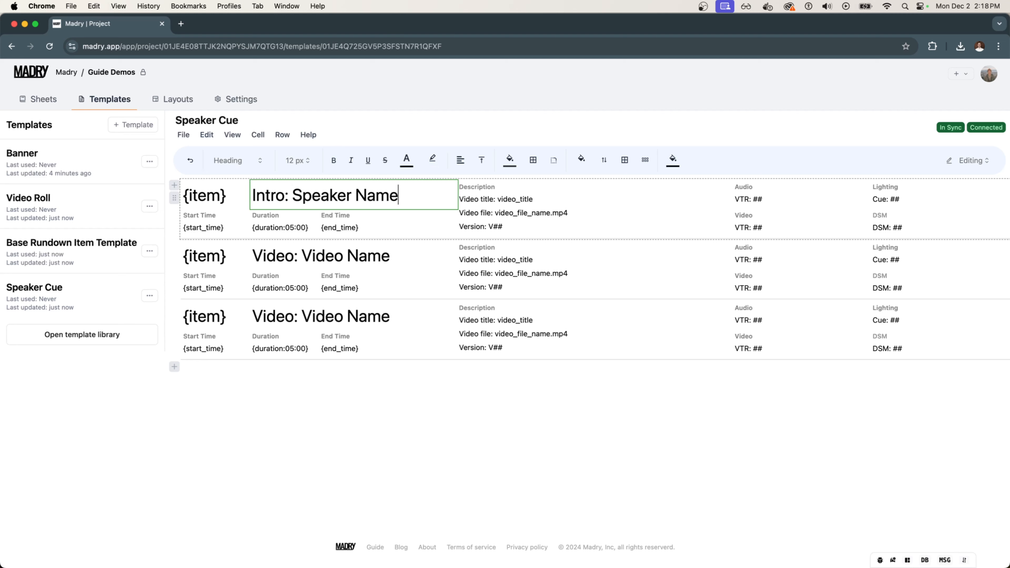
Replace the first row's description with "Walk on from upstage left" and a second line naming who is "to hand off clicker".
left_click(503, 227)
left_click_drag(503, 227, 459, 199)
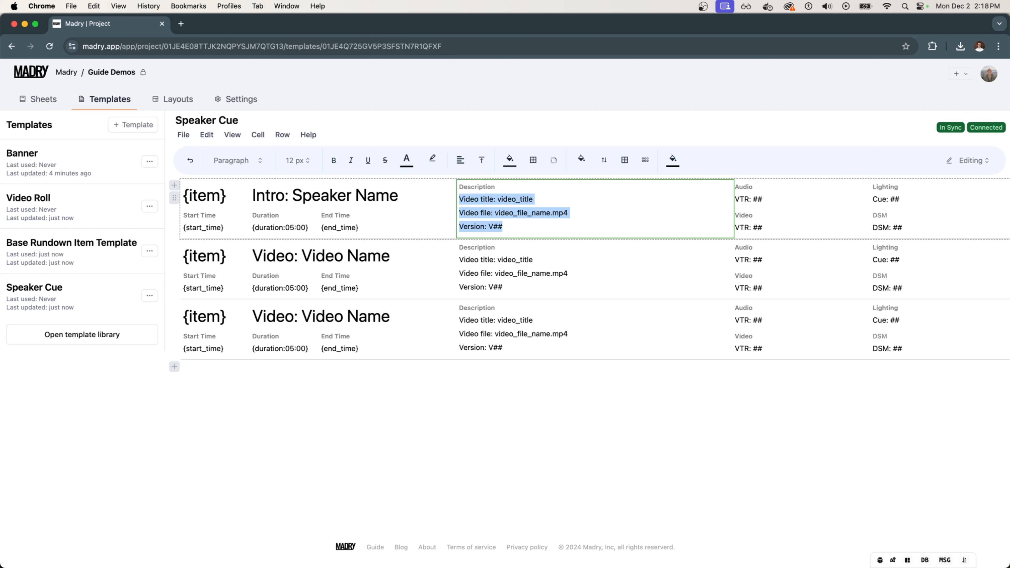
type("Walk on from ")
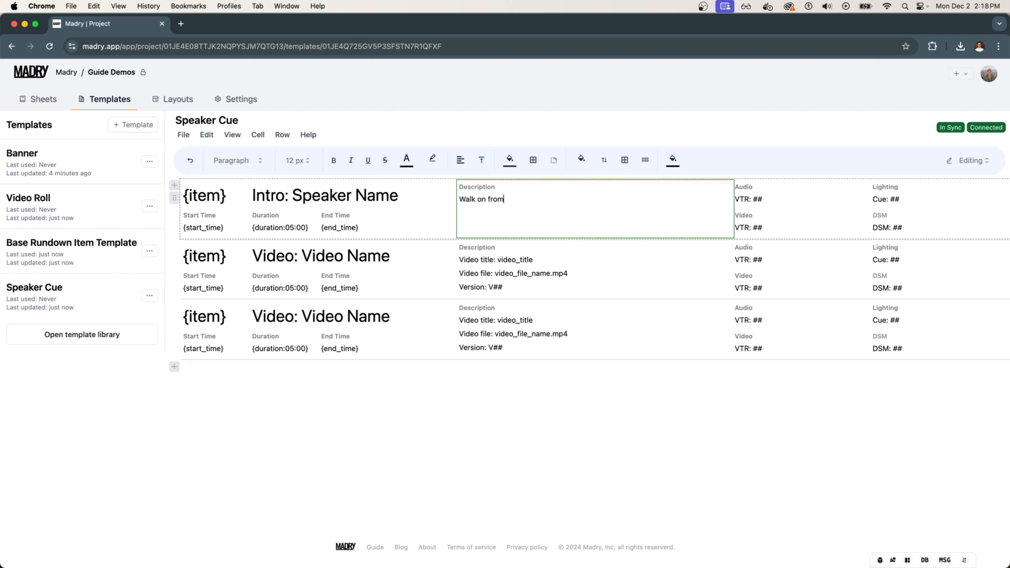
type("upstage ")
type("left")
type("S")
type("to h")
key("BackSpace")
type("hadn off")
key("BackSpace")
key("BackSpace")
key("BackSpace")
key("BackSpace")
key("BackSpace")
type("d off clicker")
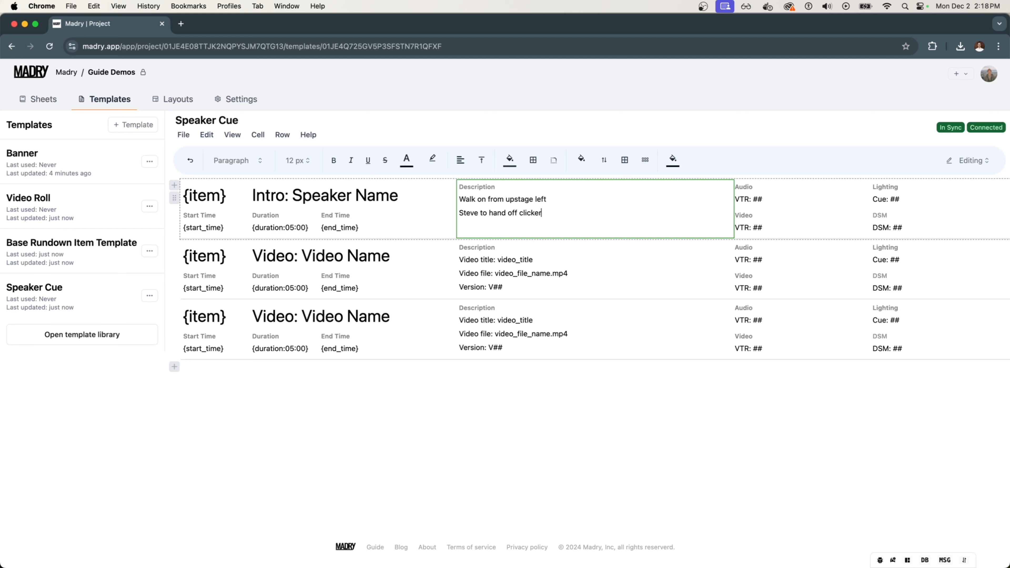
Set the first row's Audio cell to "IR: ##" and its Video cell to "GFX: 2 - Title Slide ##".
left_click(792, 208)
triple_click(780, 198)
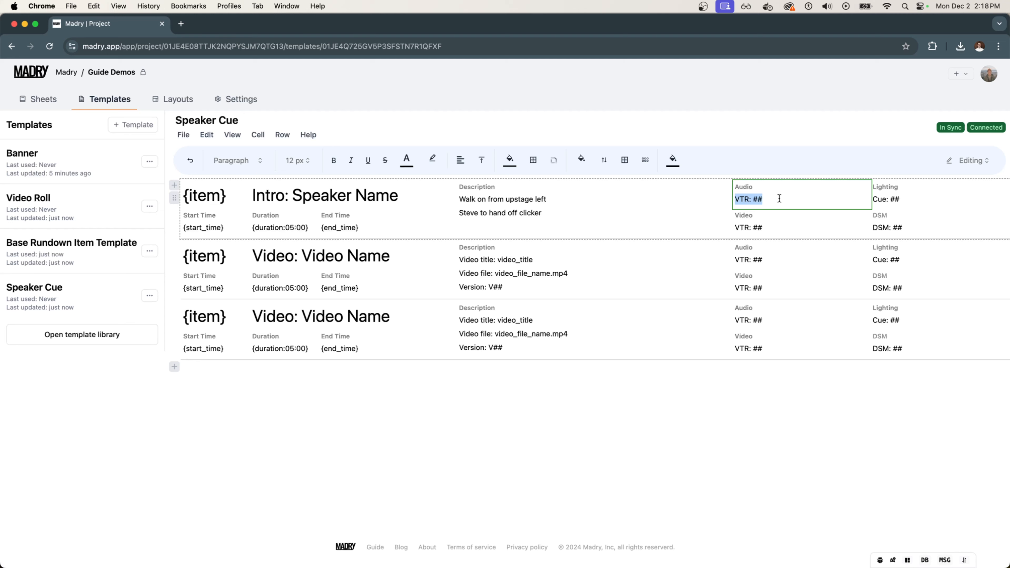
type("IR: ##")
left_click(789, 230)
left_click(791, 229)
triple_click(791, 227)
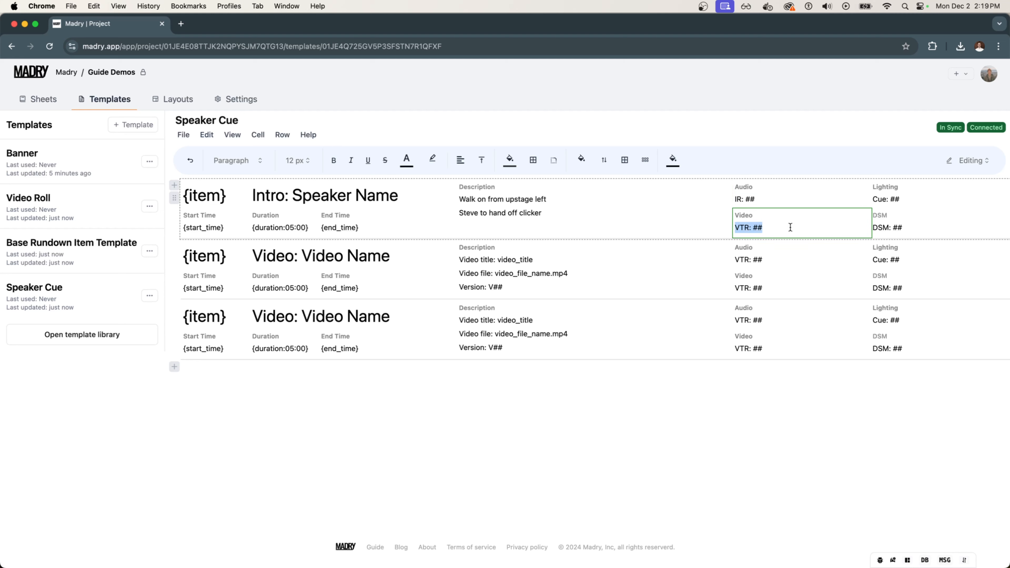
type("GFX: 2")
left_click(779, 197)
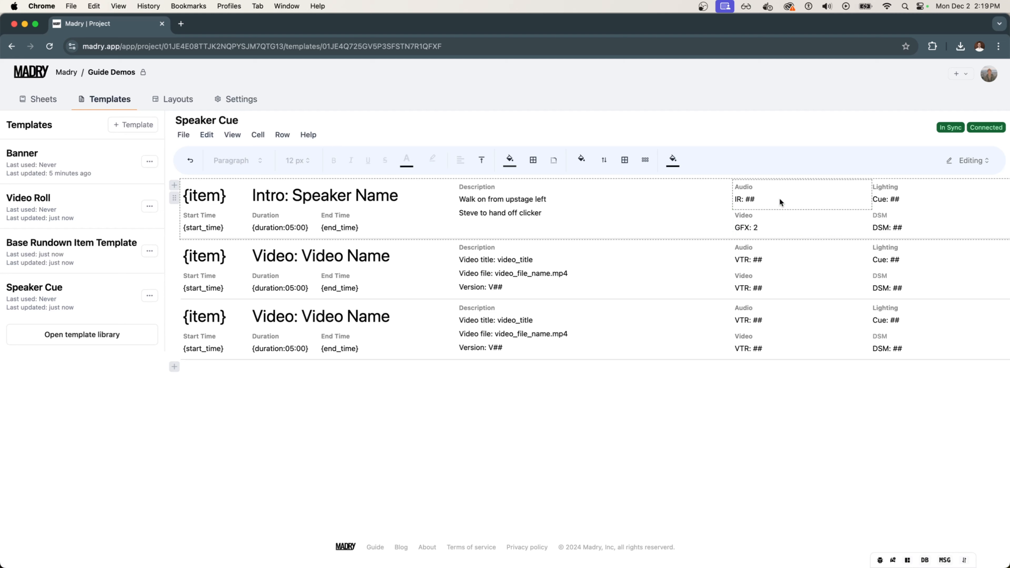
double_click(775, 226)
type("- ")
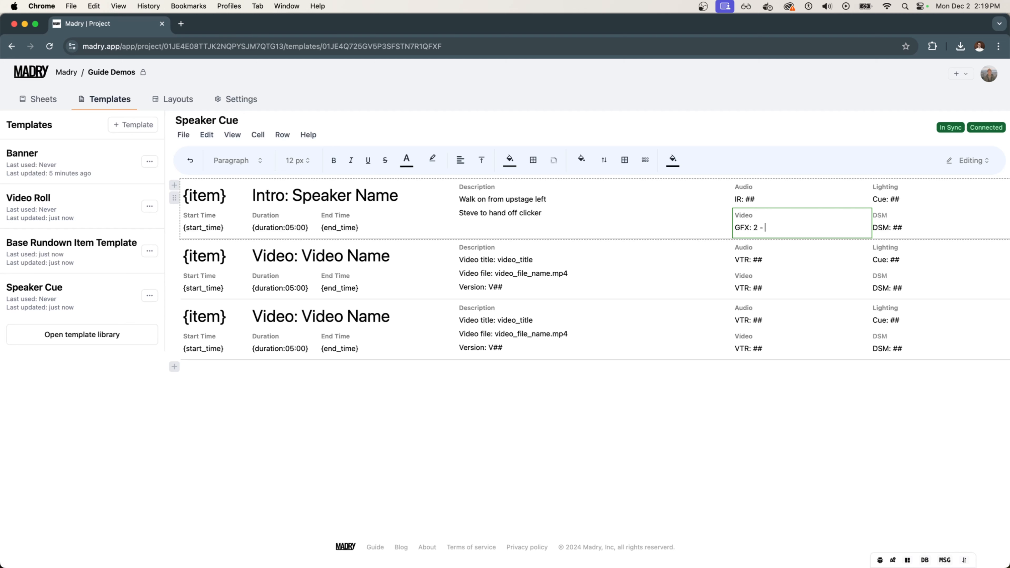
type("Title Slide ##")
Set the first row's Lighting cell to "Cue: 10" and its DSM cell to "DSM: 2".
left_click(905, 196)
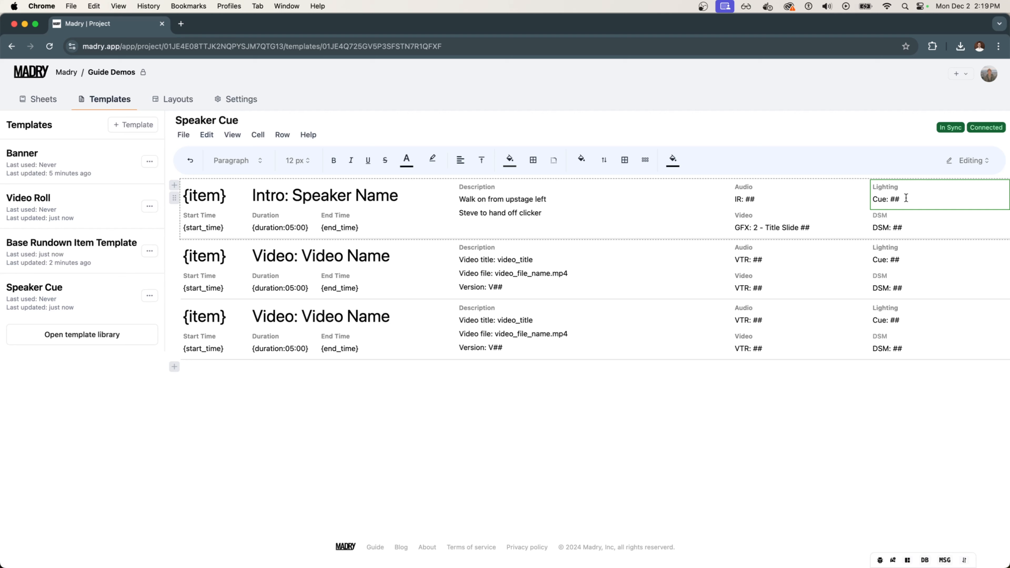
key("shift+Left")
key("shift+Left")
type("19")
left_click(909, 227)
key("BackSpace")
key("BackSpace")
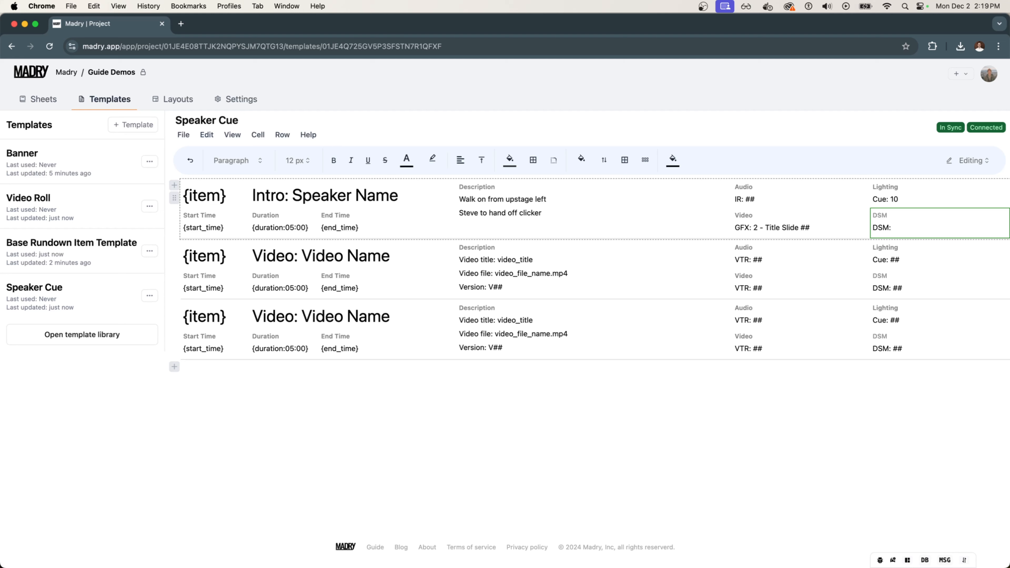
left_click(912, 260)
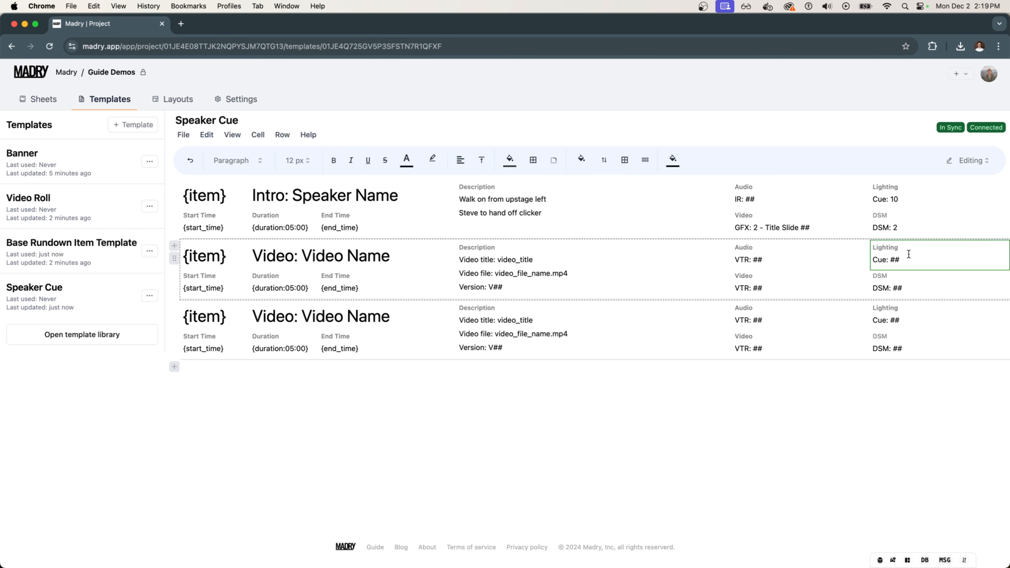
Set the second row's Audio cell to "Lav: ##" and its Video cell to "GFX: 1".
triple_click(792, 260)
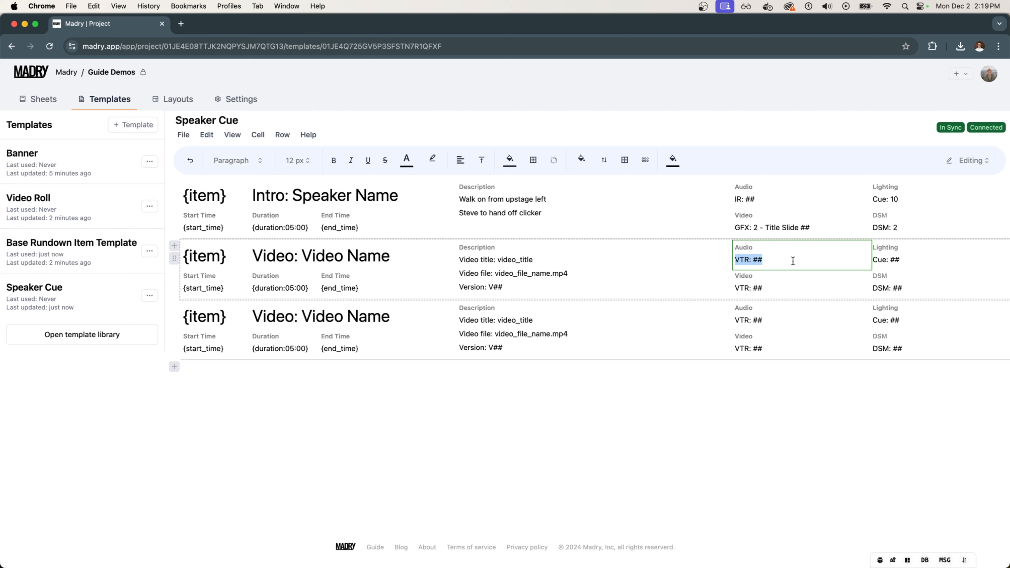
type("Lav: @")
key("BackSpace")
type("##")
triple_click(775, 291)
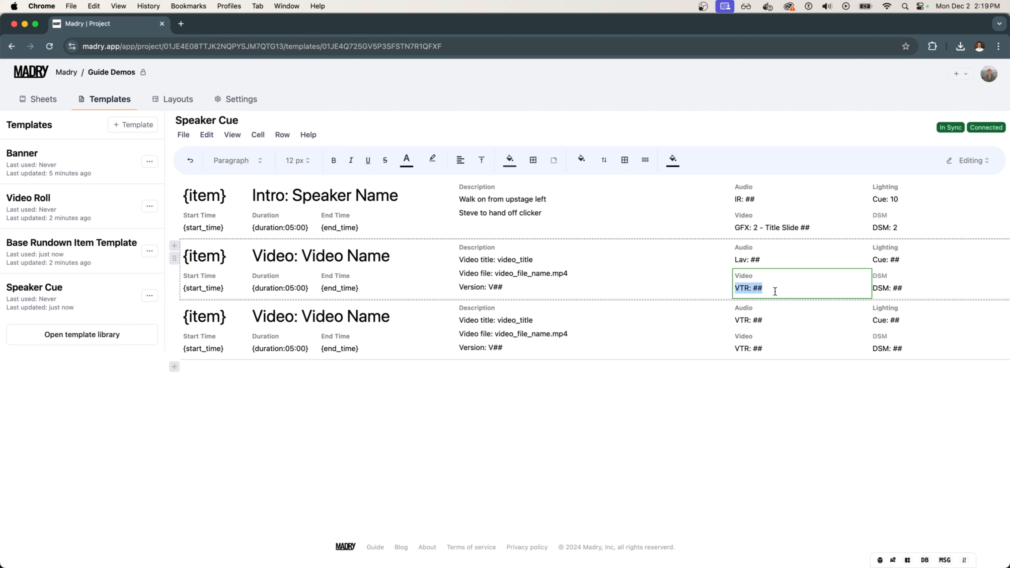
type("GFX: @")
key("BackSpace")
type("1")
Set the second row's Lighting cell to "Cue: 11" and its DSM cell to "DSM: 3".
triple_click(914, 259)
key("Right")
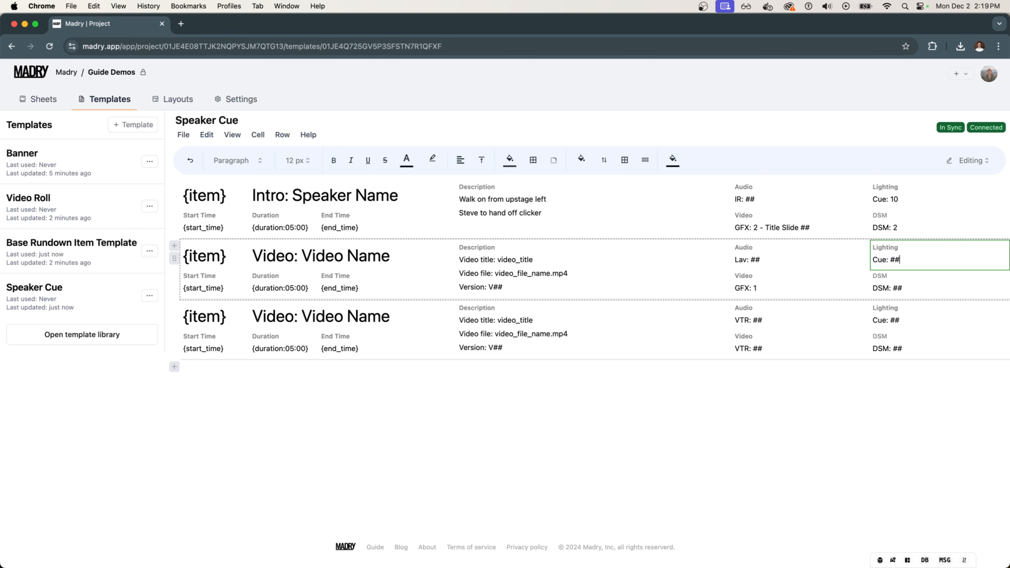
key("shift+Left")
key("shift+Left")
type("1")
left_click(915, 288)
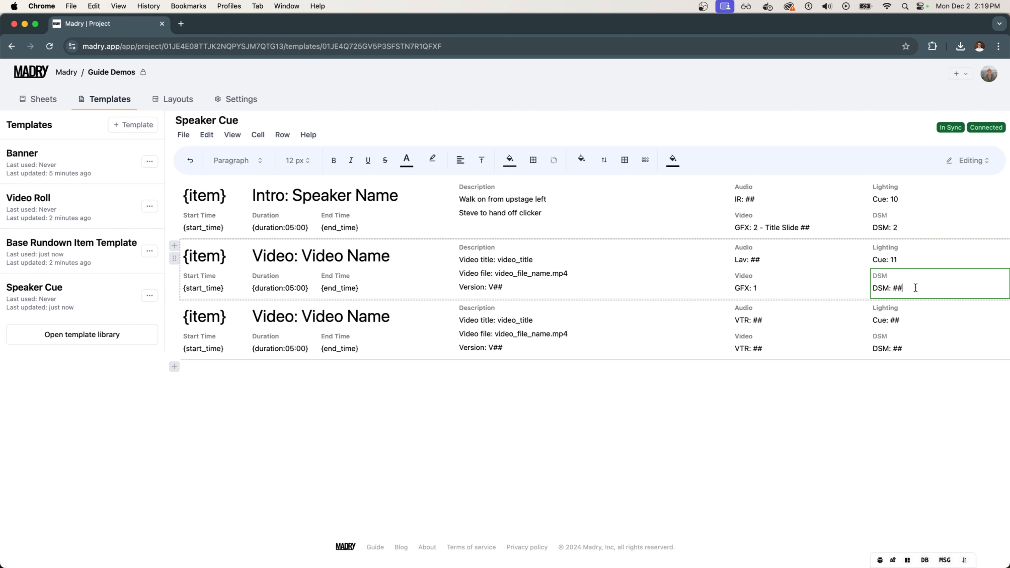
key("BackSpace")
key("BackSpace")
type("3")
left_click(837, 388)
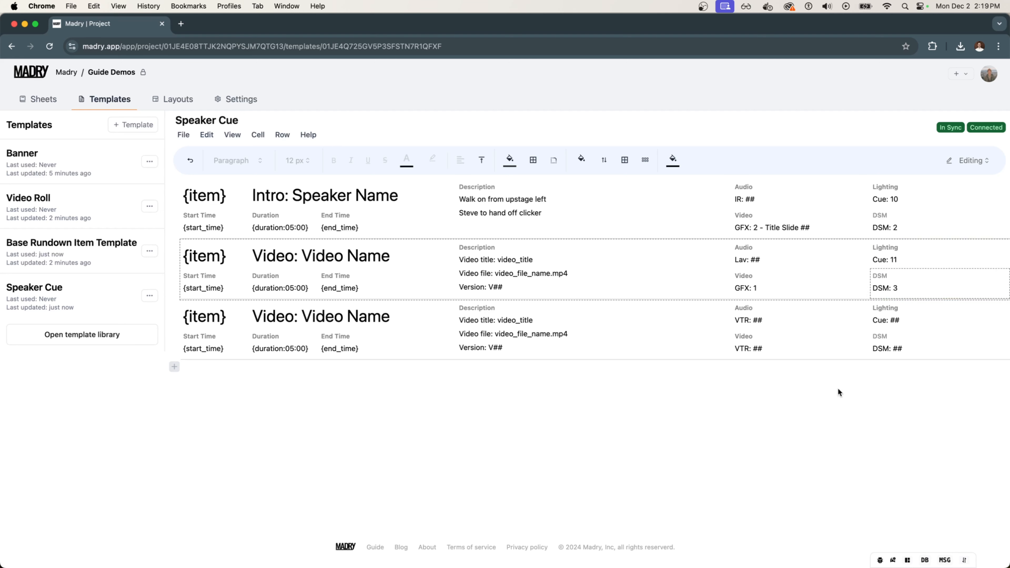
Clear the DSM cell in the third row and delete that cell.
left_click(908, 351)
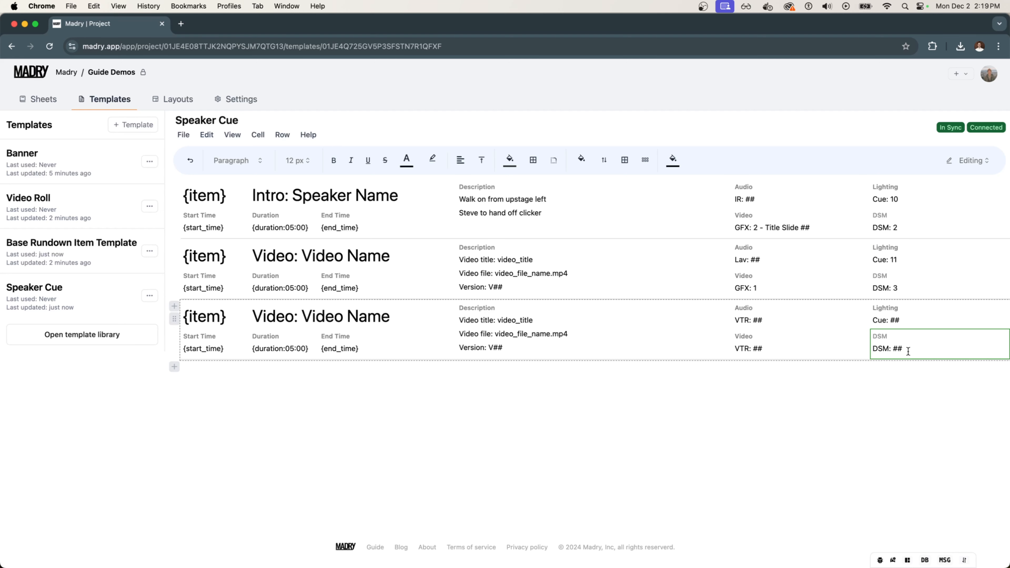
key("super+a")
key("BackSpace")
key("Escape")
right_click(905, 349)
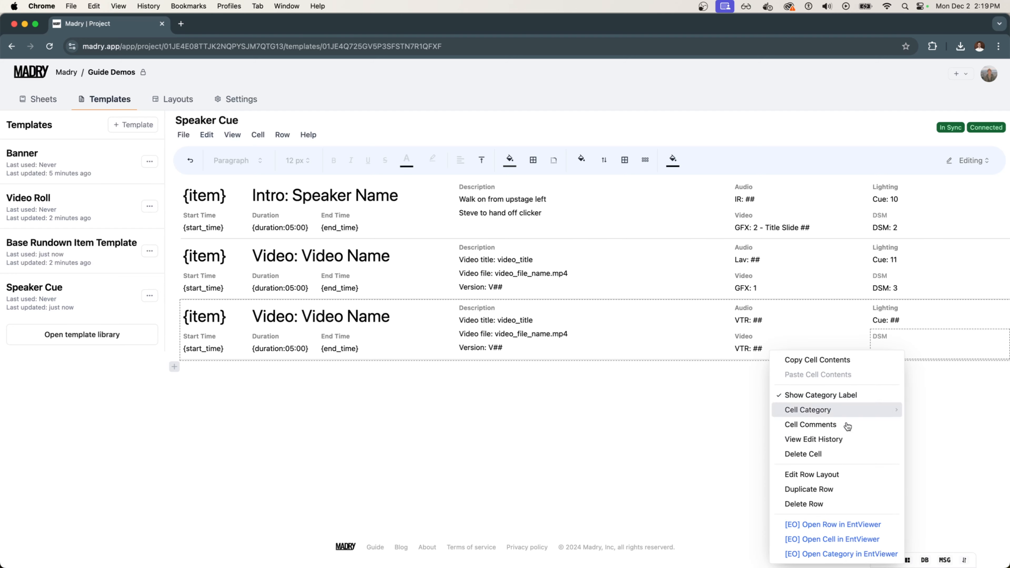
left_click(825, 455)
right_click(923, 319)
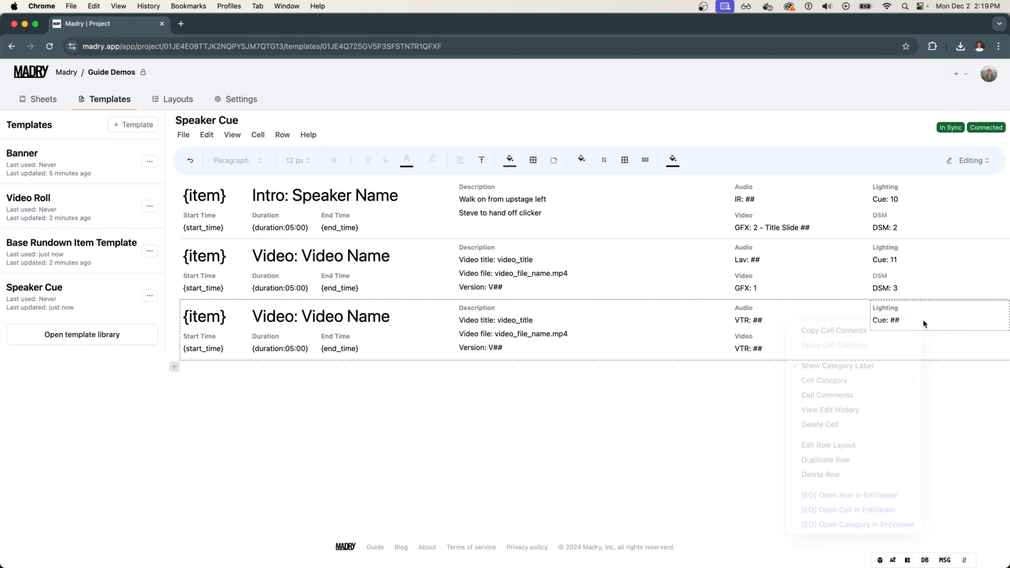
left_click(952, 354)
Replace the third row's Video cell content with "GFX: 2 - Theme Graphic".
left_click(784, 346)
left_click(798, 343)
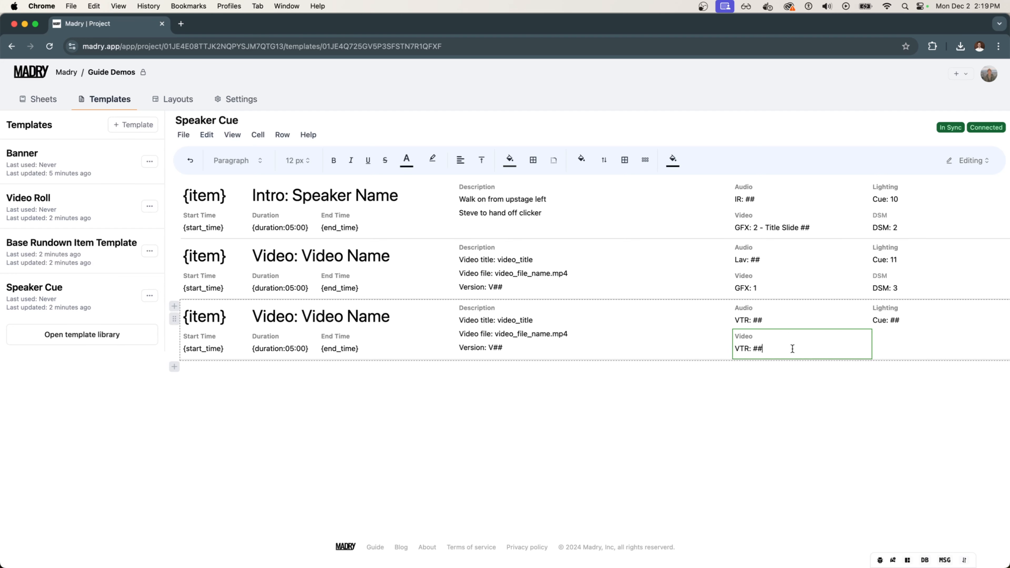
key("super+a")
type("GFX")
type(" 2")
key("BackSpace")
key("BackSpace")
type(": ")
type("2 -=")
type(" Theme Graphics")
key("BackSpace")
Set the third row's Lighting cell to "Cue: 12" and its Audio cell to "IR: ##".
left_click(911, 321)
key("BackSpace")
key("BackSpace")
type("1")
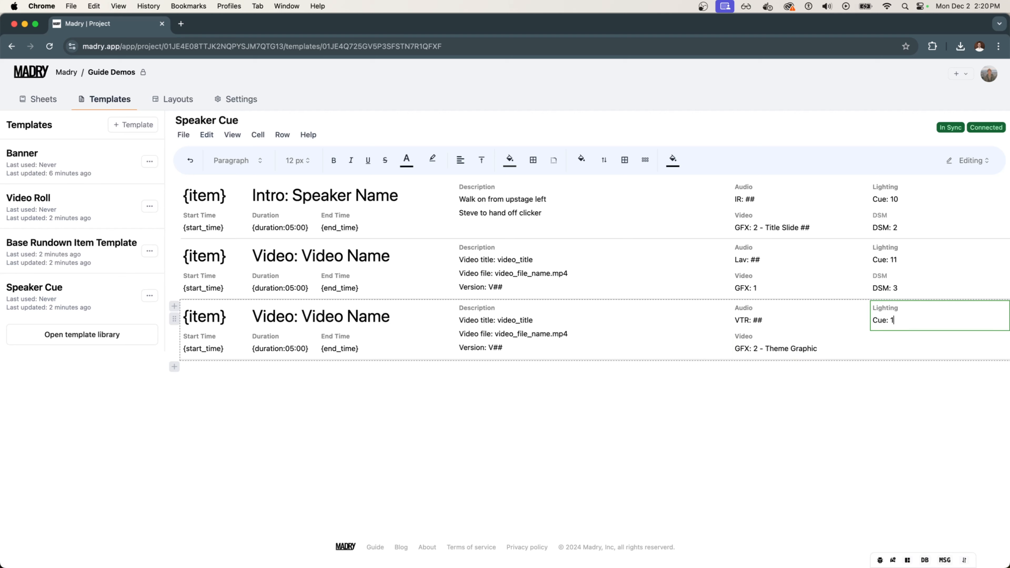
type("2")
left_click(809, 320)
triple_click(808, 320)
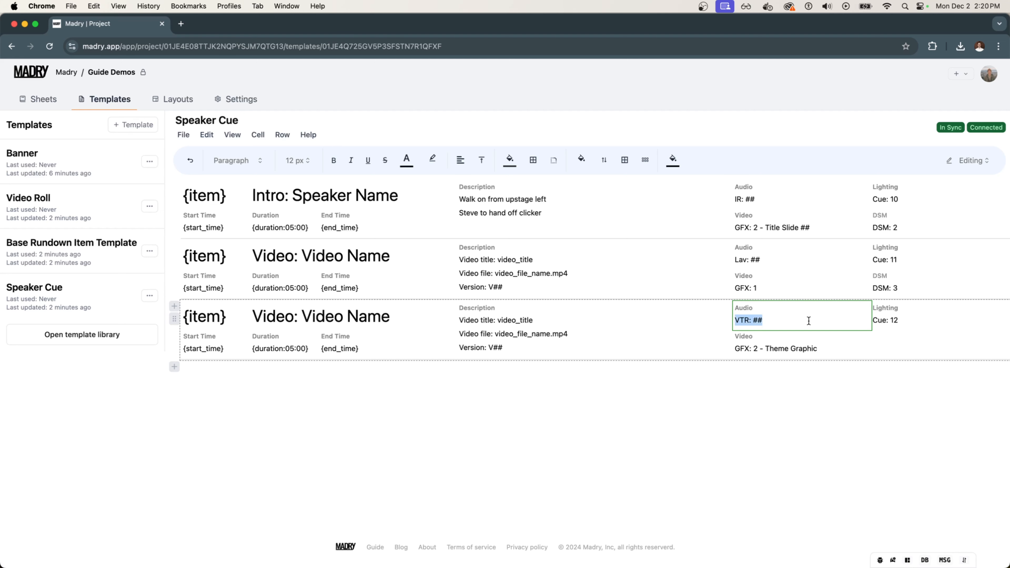
type("IR: ##")
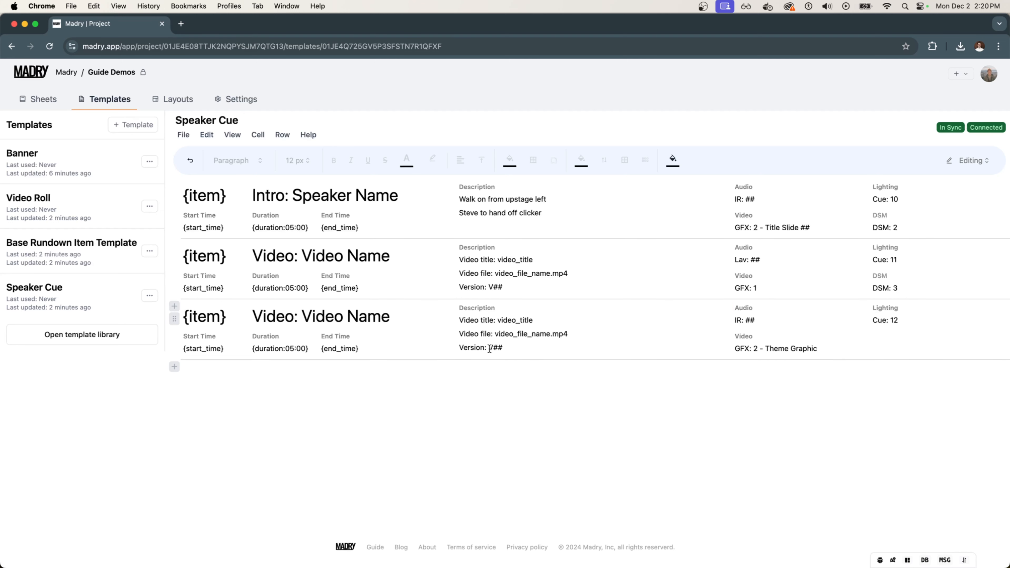
Delete all the video placeholder text from the second row's Description cell.
left_click(522, 347)
double_click(520, 276)
key("shift+Up")
key("shift+Up")
key("shift+Up")
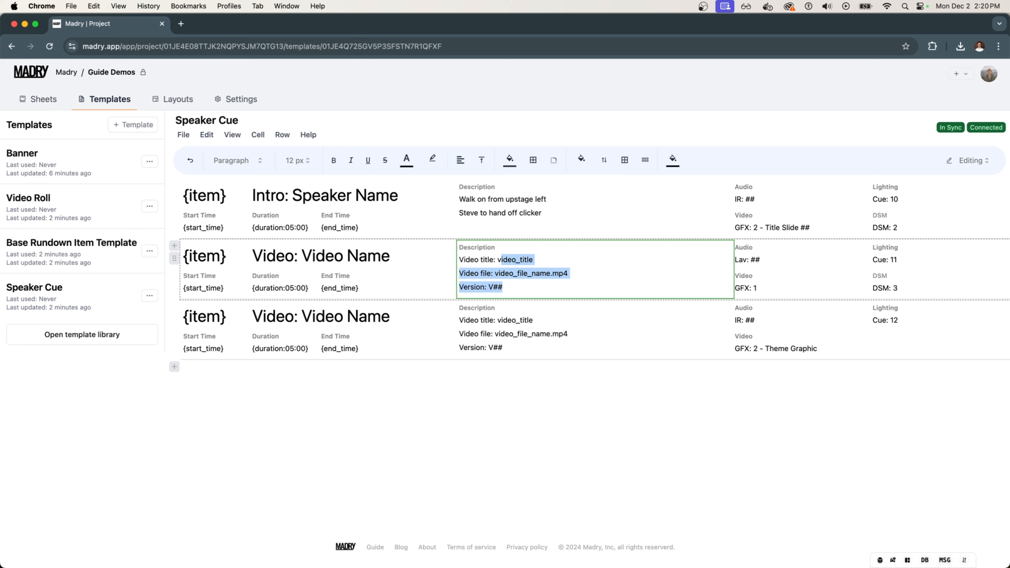
key("BackSpace")
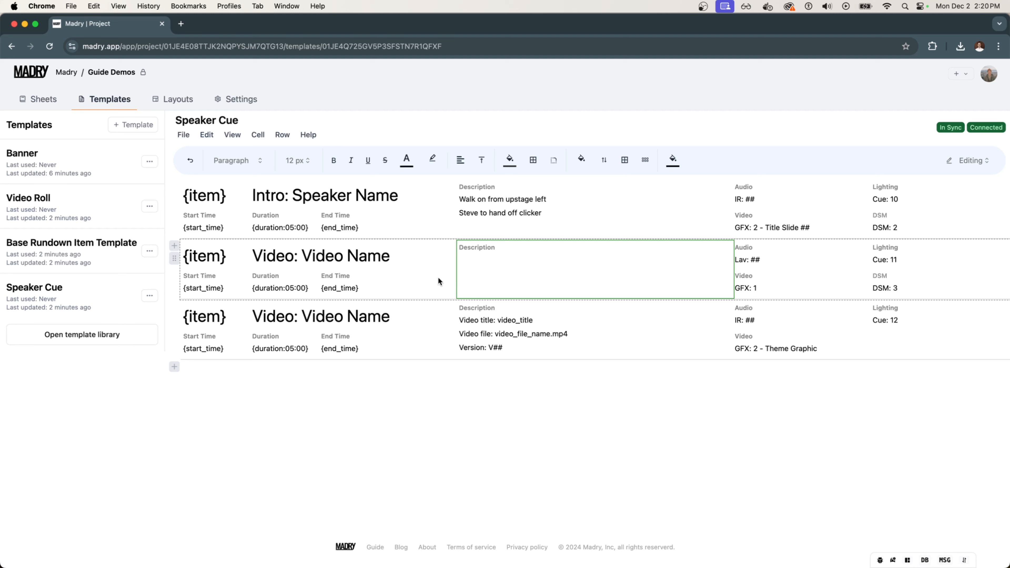
Replace the second row's title with "Presentation:" followed by "Speaker Name" on a new line.
double_click(402, 256)
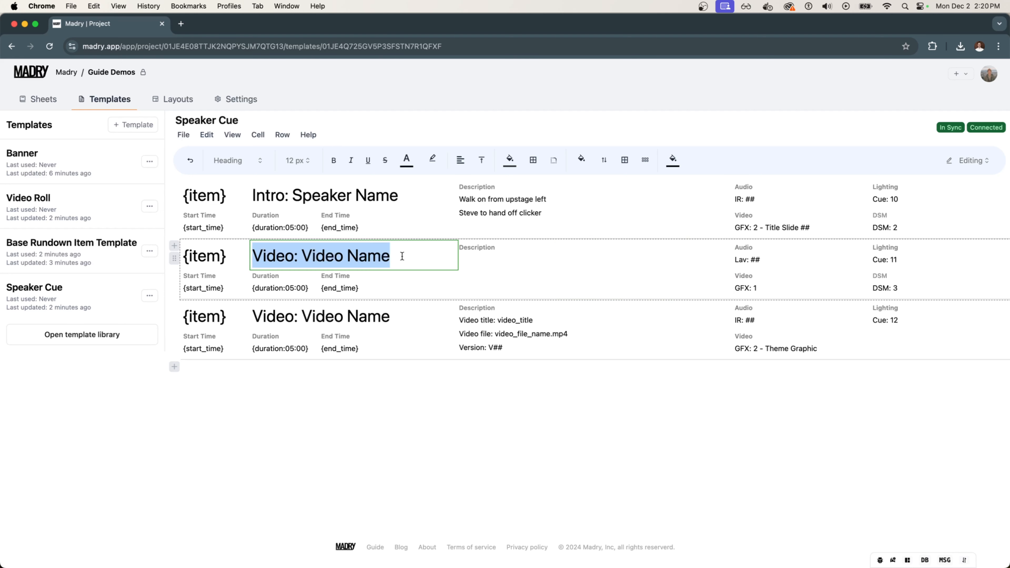
type("Presentation")
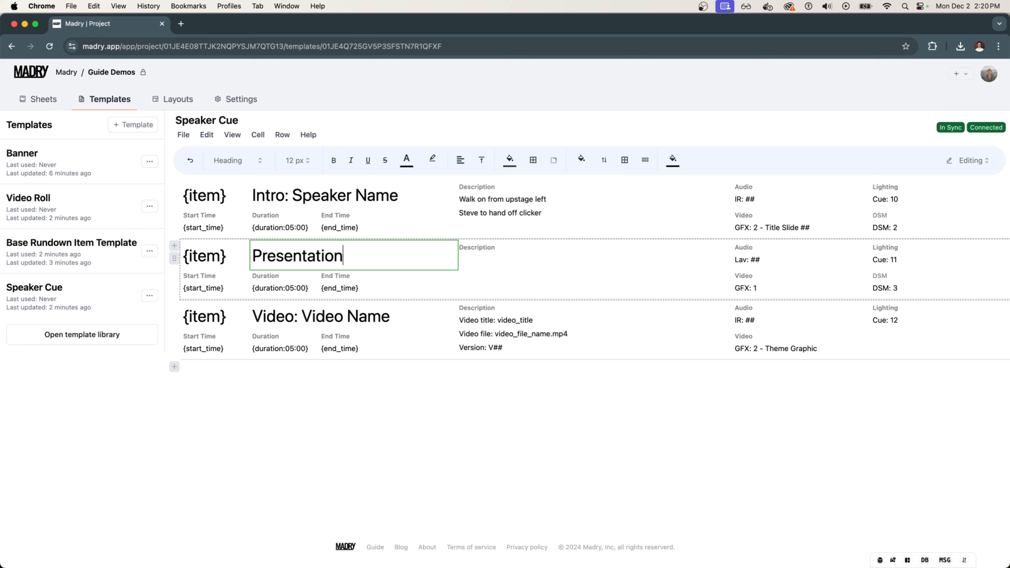
type(": Speaker Name")
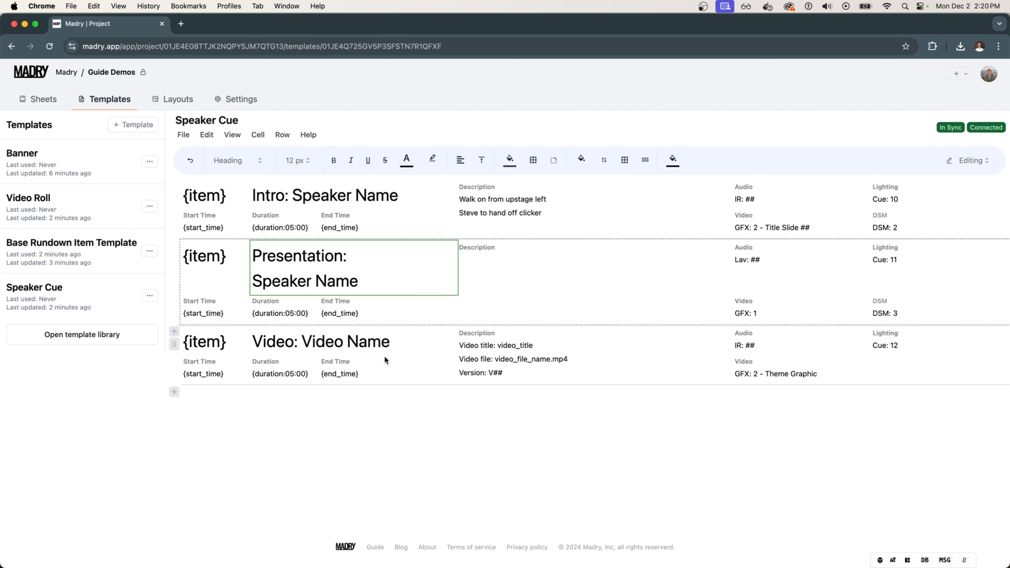
Replace the third row's title with "Walk off: Speaker Name".
double_click(381, 344)
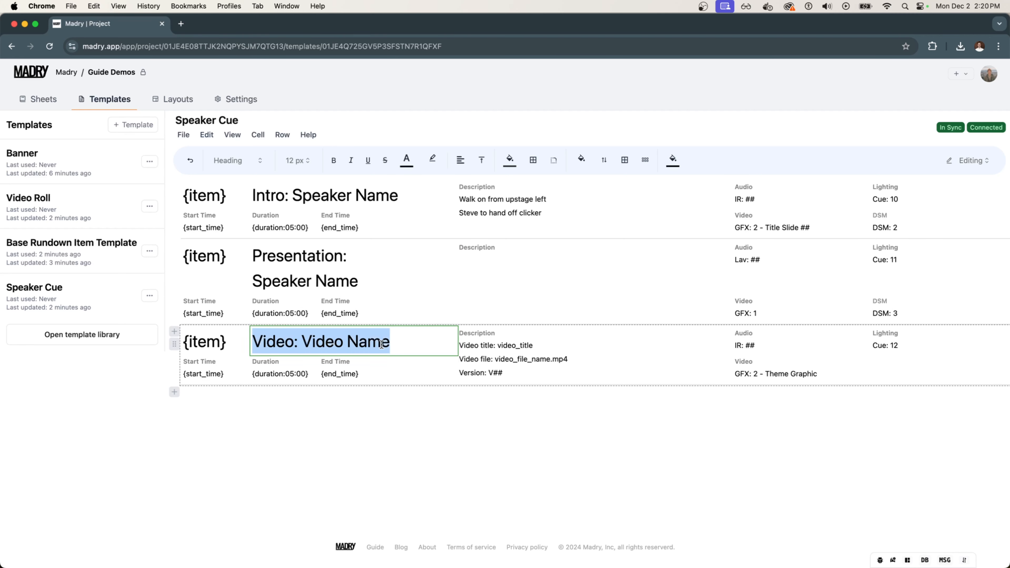
type("Walk off: S")
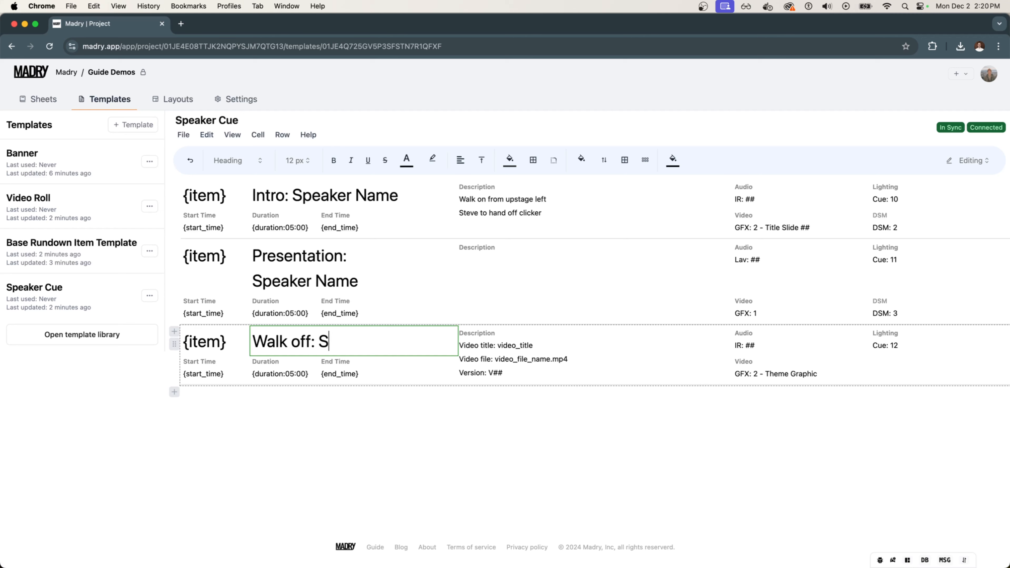
type("peaker Name")
Replace the third row's Description with "Walk off to upstage right" and a second line giving the helper's first name followed by "to grab clicker".
left_click(533, 358)
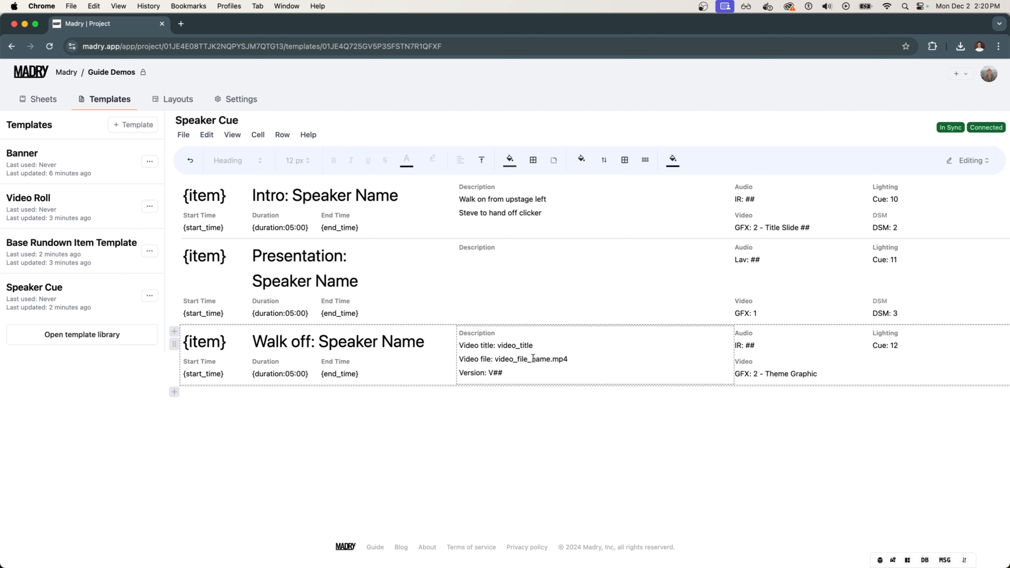
double_click(533, 359)
key("Right")
key("shift+super+Down")
key("shift+super+Left")
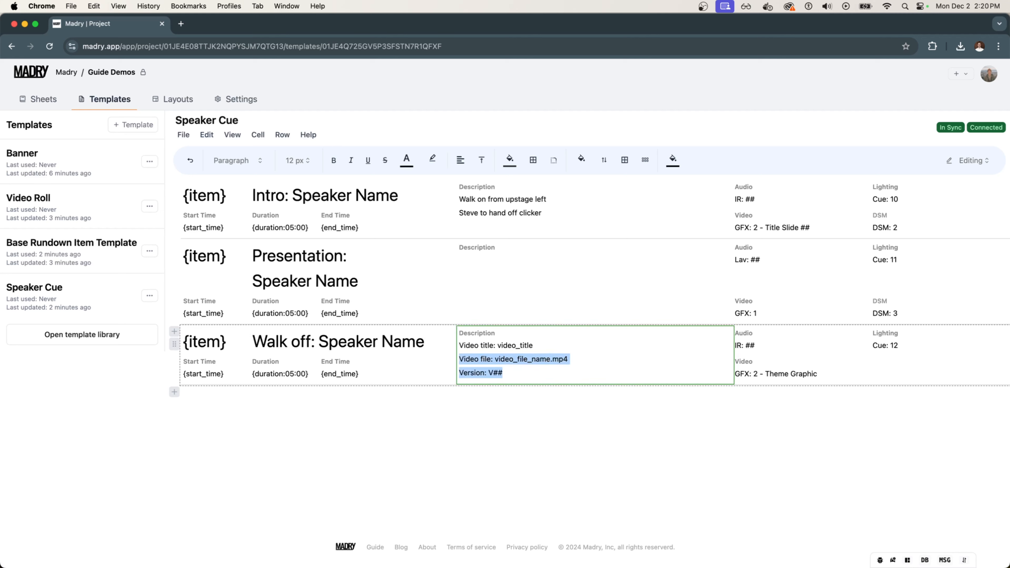
key("shift+super+Up")
key("BackSpace")
type("Walk of")
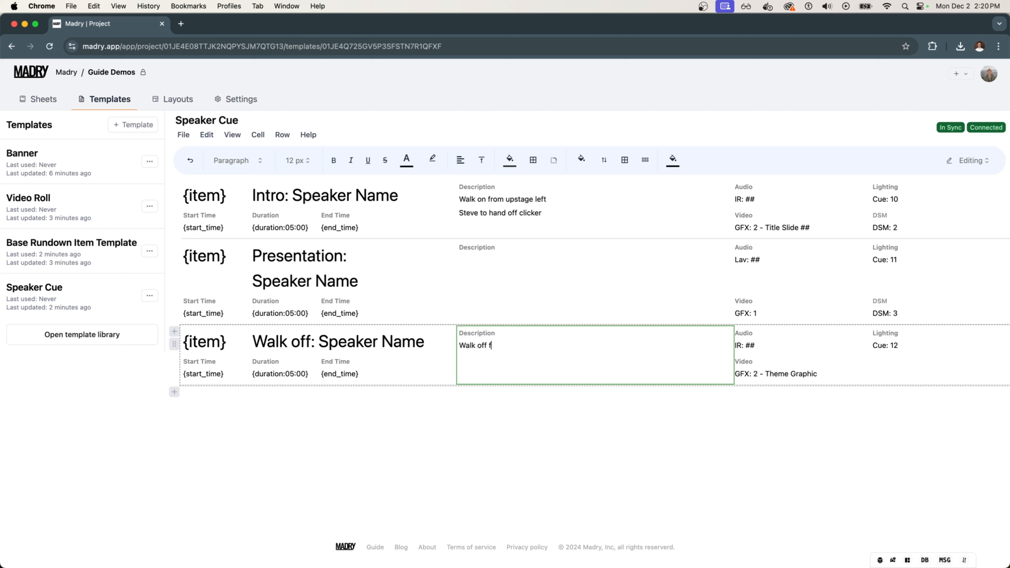
type("f f")
key("BackSpace")
type("to upstage ")
type("right ")
type("Steve to grab ")
type("clicker")
left_click(542, 420)
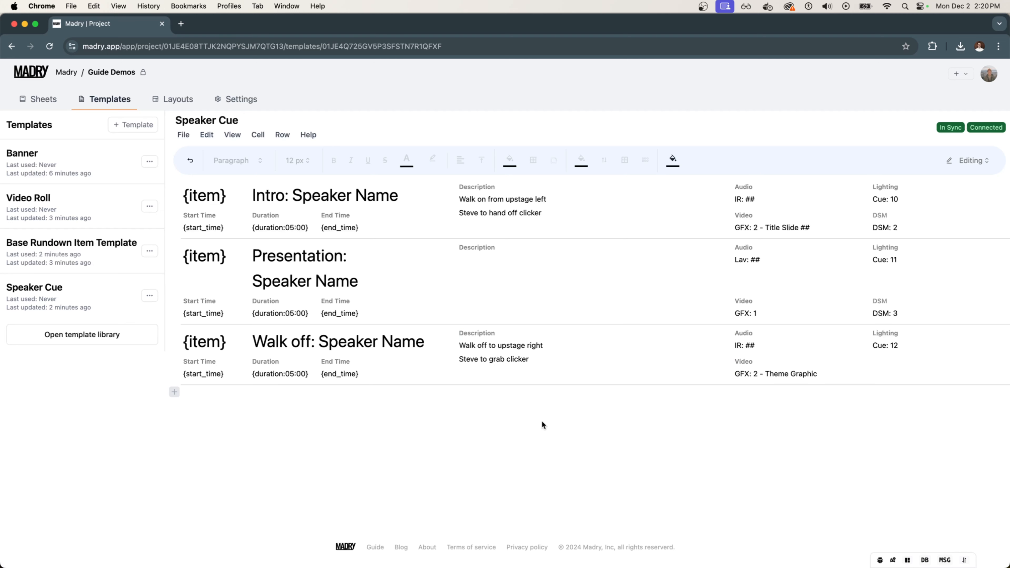
Fill the second row's Description with "PPT: power_point_file_name.ppt" and "Version: ##" on a new line.
left_click(479, 283)
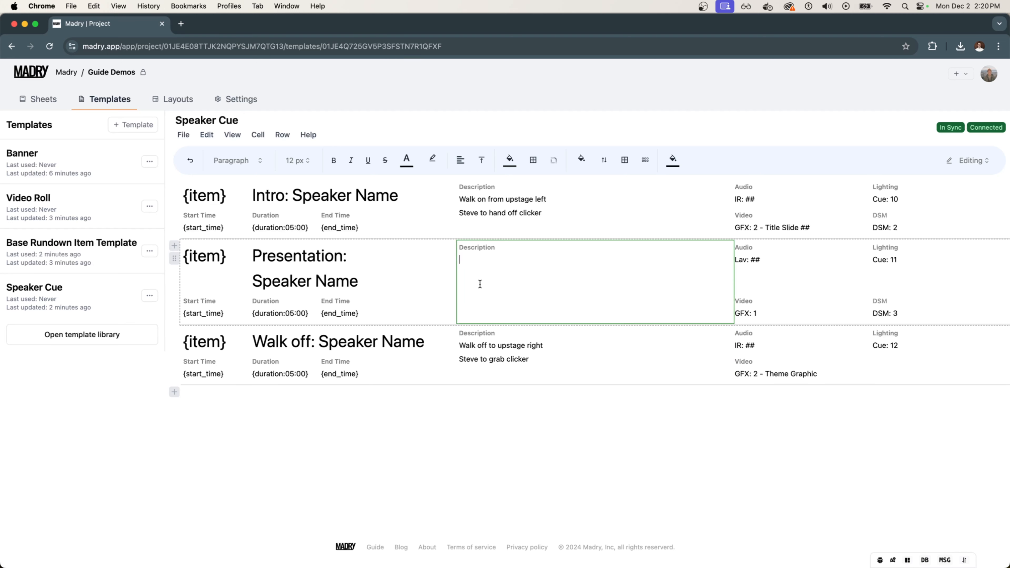
type("PPT")
type(": power_poin")
type("t_file_name")
type(".ppt ")
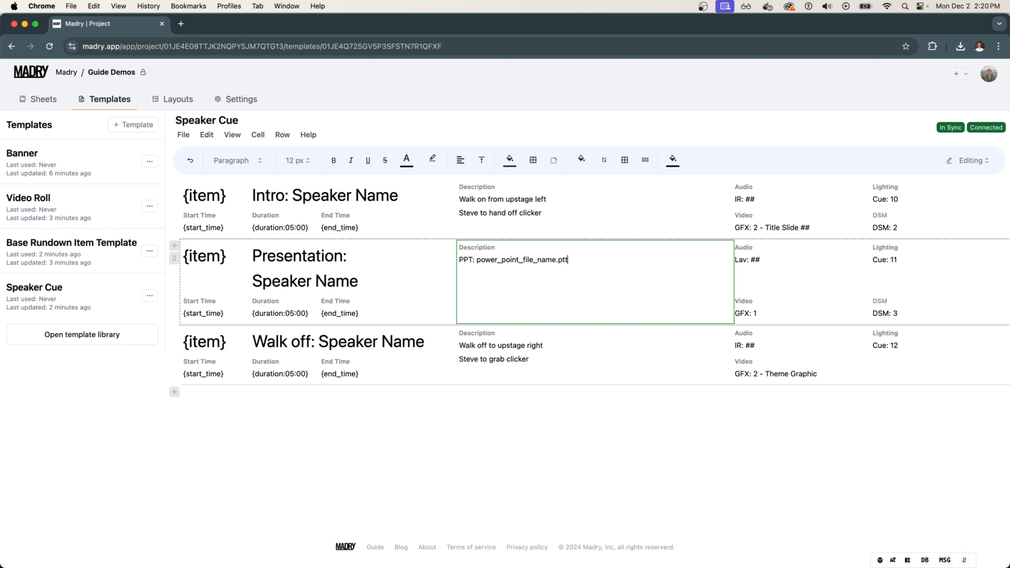
type("Version: ##")
left_click(498, 414)
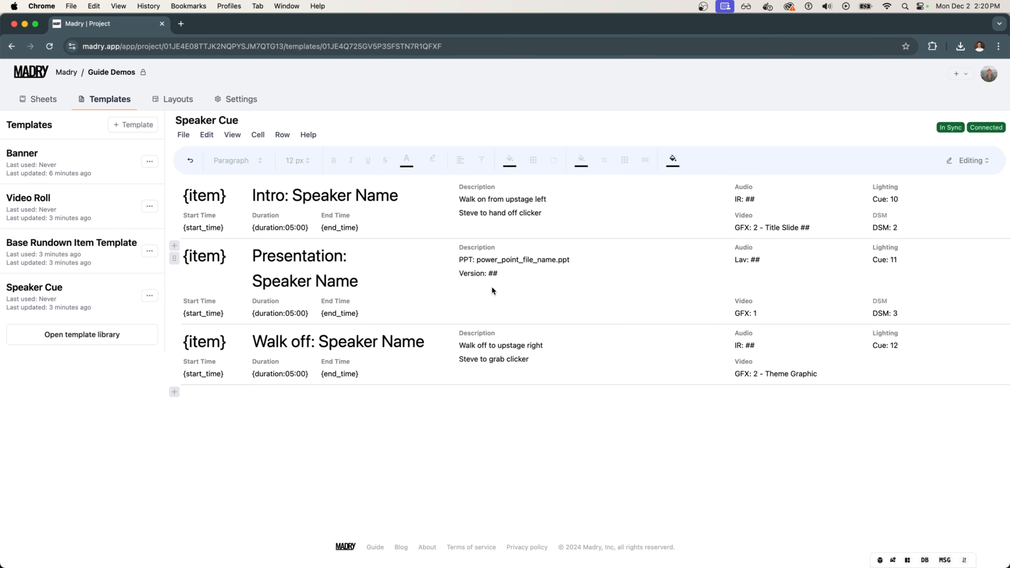
left_click(493, 278)
Delete the {item} placeholder from the Intro row and the Walk off row of the template.
left_click(222, 194)
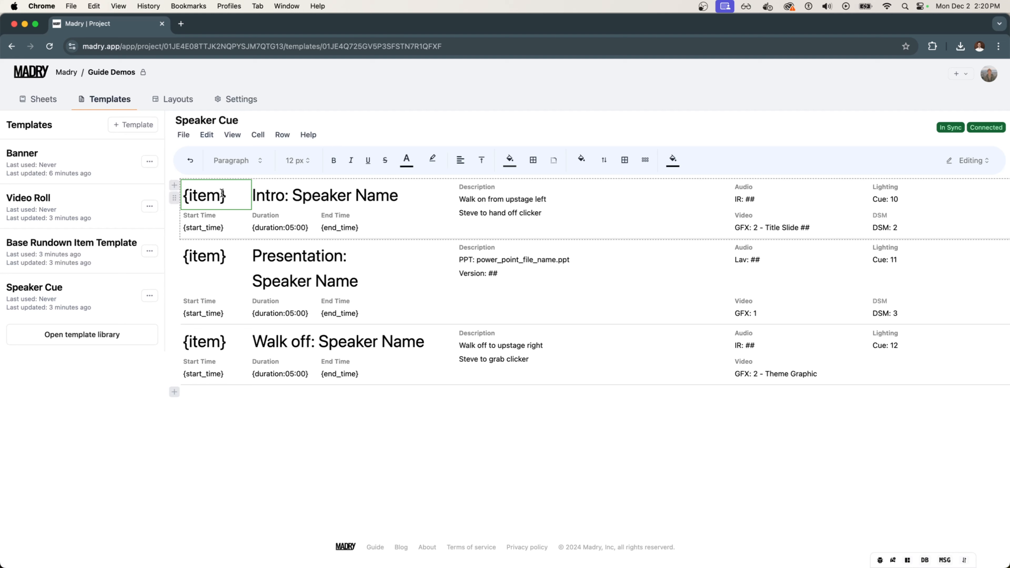
key("super+a")
key("BackSpace")
left_click(231, 340)
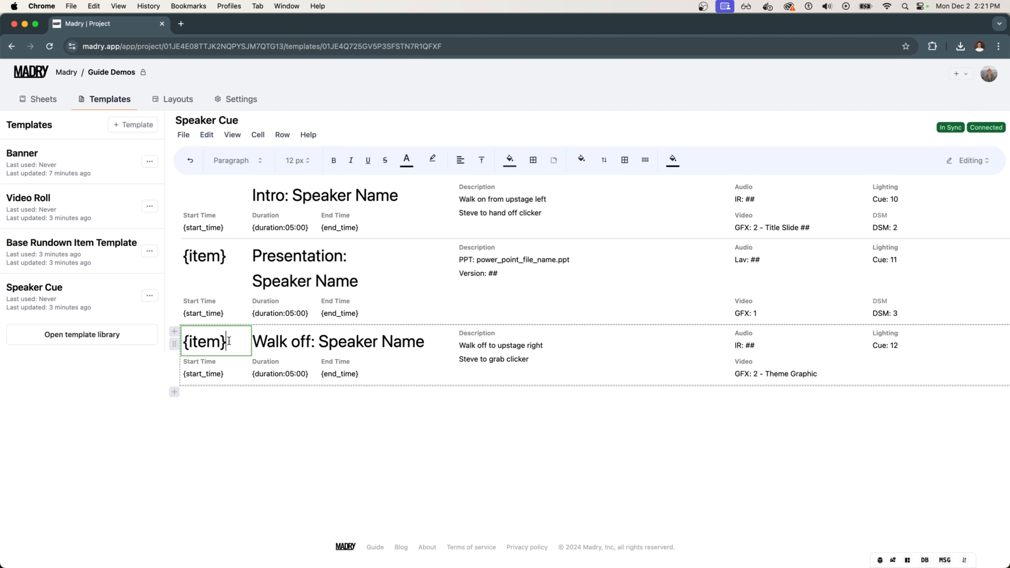
key("super+a")
key("BackSpace")
left_click(306, 423)
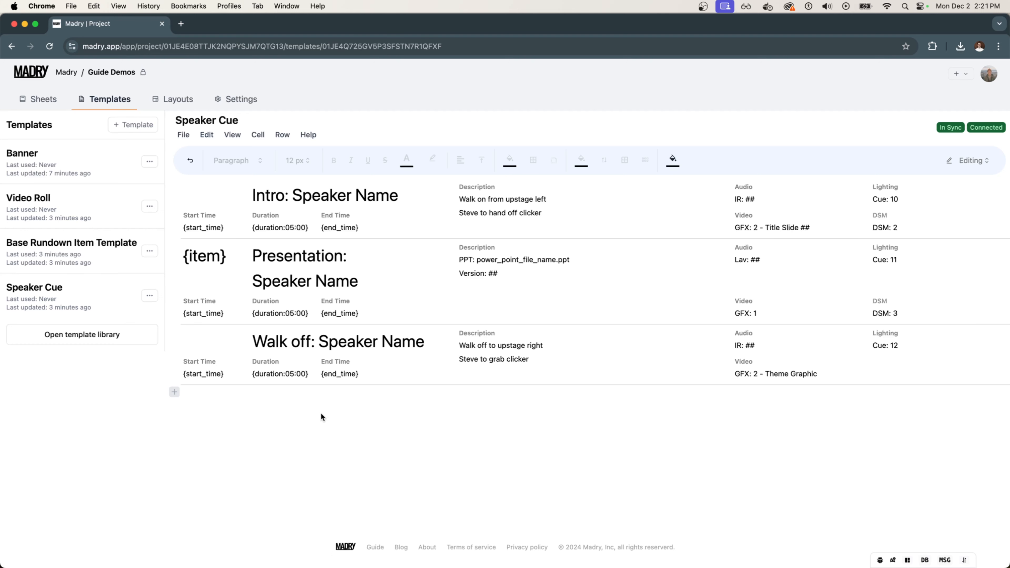
Start a new project sheet based on the Speaker Cue template and title it "General Session Day 1".
left_click(47, 98)
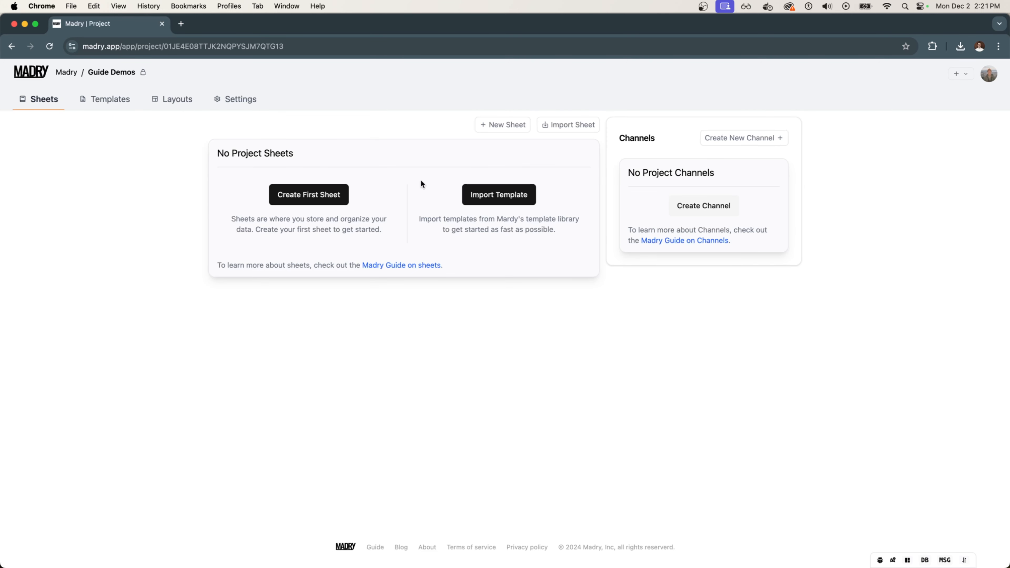
left_click(507, 125)
left_click(449, 220)
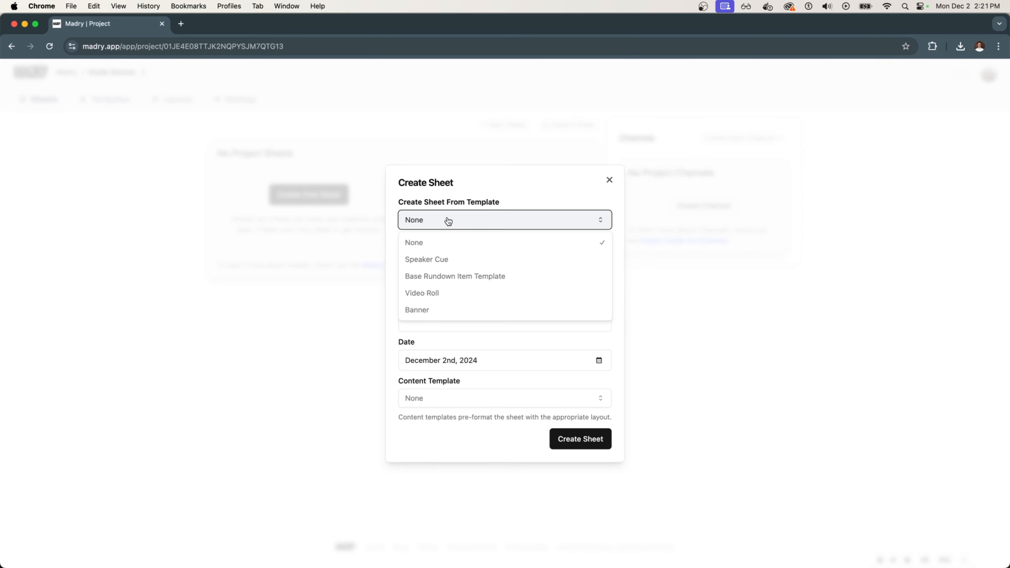
left_click(442, 260)
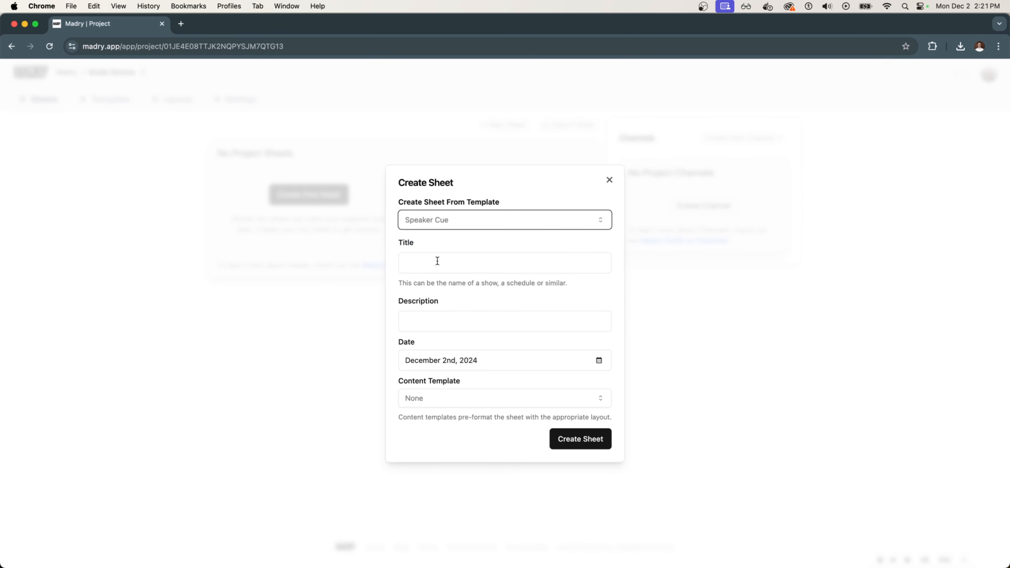
left_click(422, 262)
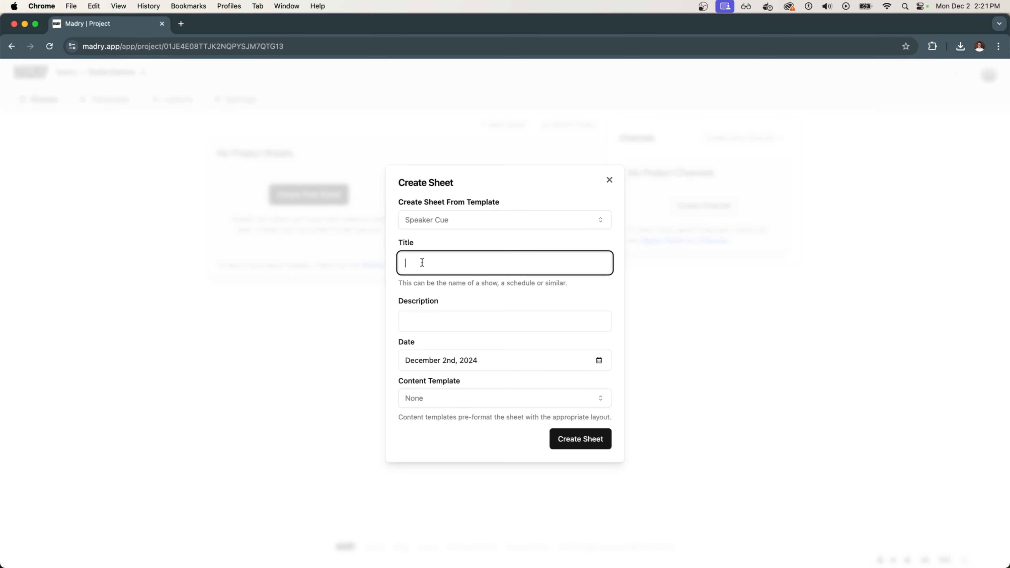
type("General ")
type("Session DAy ")
type("y 1")
left_click(417, 320)
left_click(415, 381)
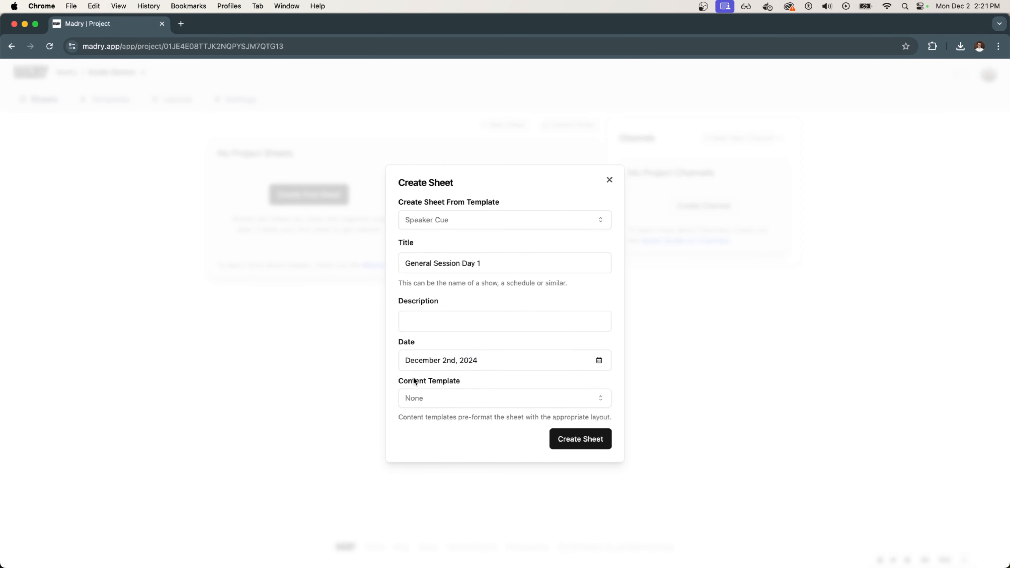
Set the new sheet's date to February 3rd, 2025 and create the sheet.
left_click(458, 361)
left_click(516, 396)
left_click(517, 398)
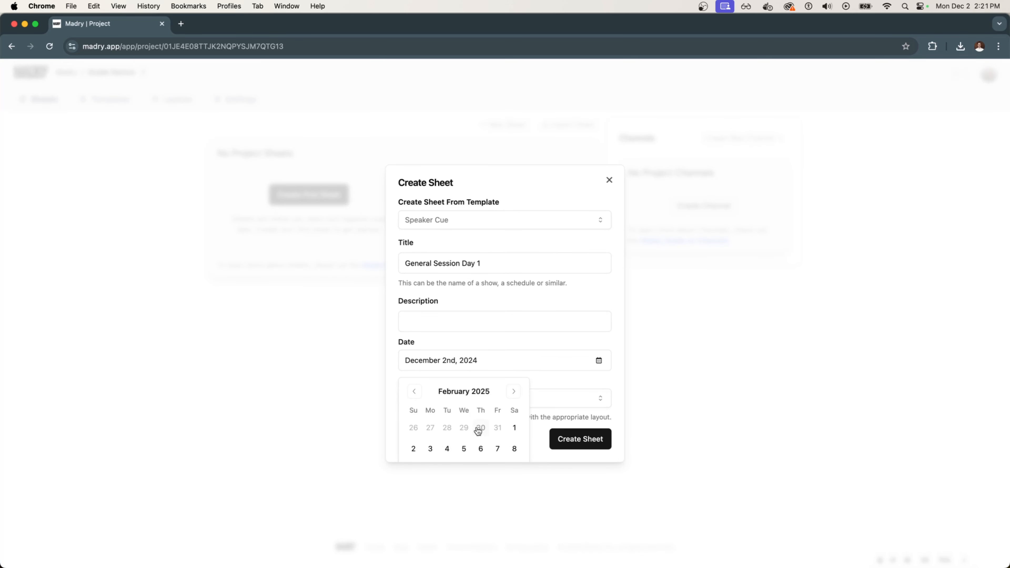
scroll(458, 414, "down", 2)
left_click(430, 392)
left_click(574, 418)
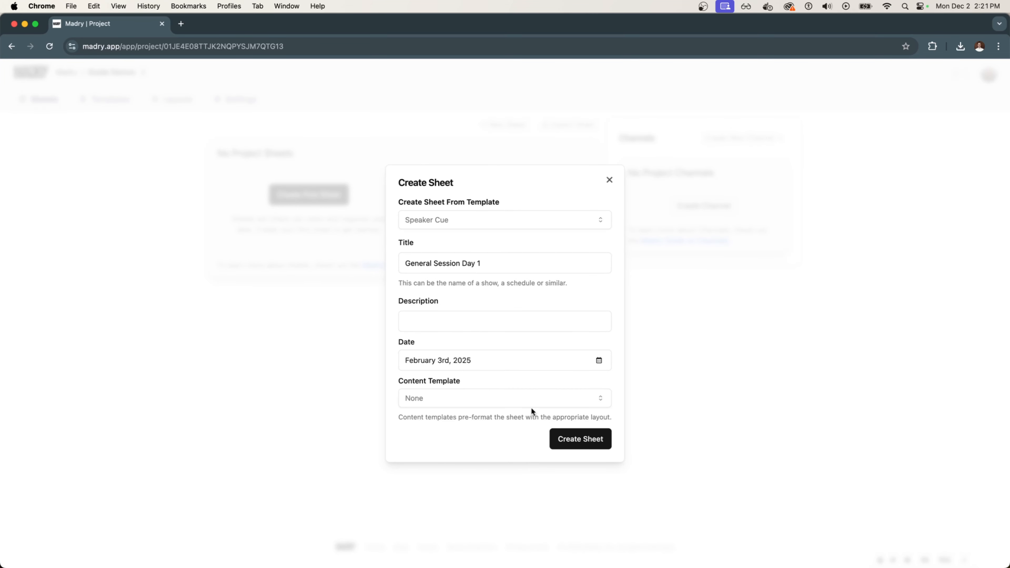
left_click(603, 439)
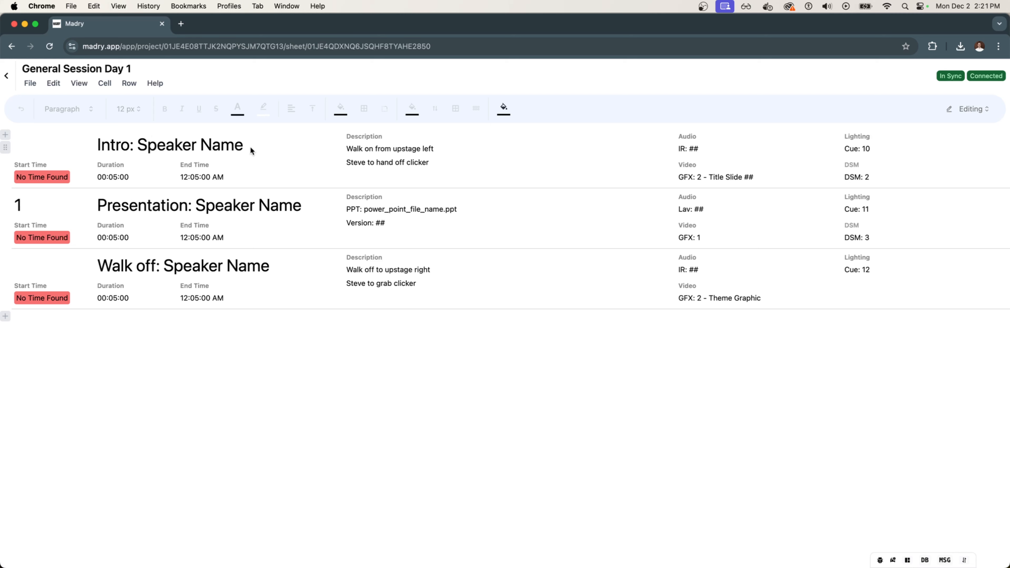
Insert the Video Roll template above the Intro row and change its title to "Video: Yearly Recap".
left_click(7, 137)
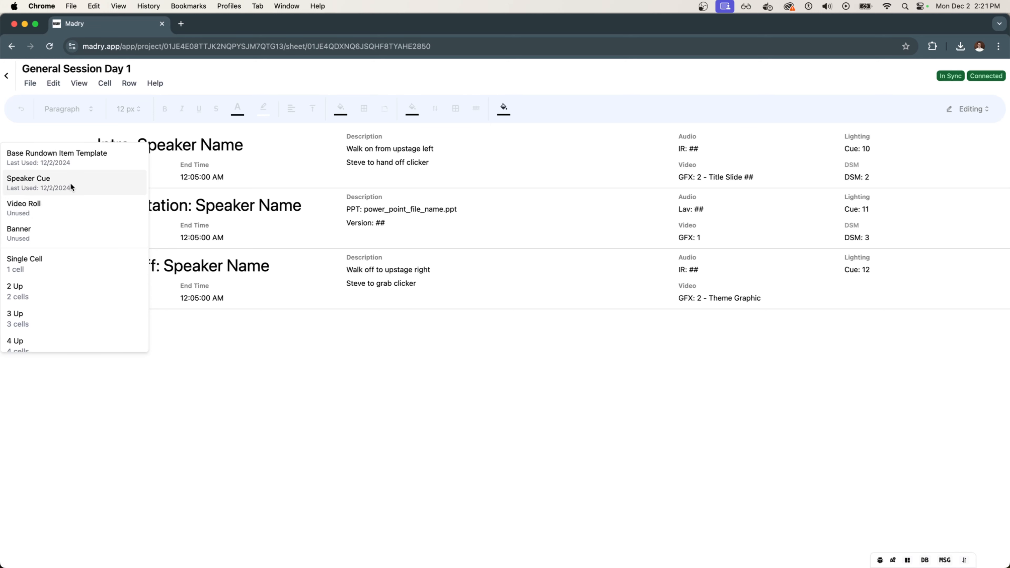
left_click(70, 204)
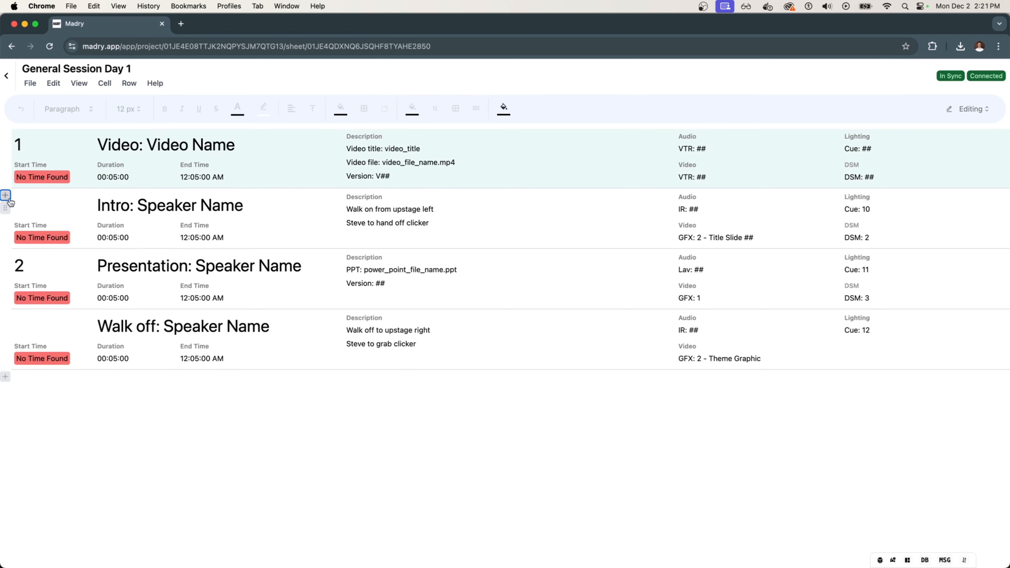
left_click(138, 145)
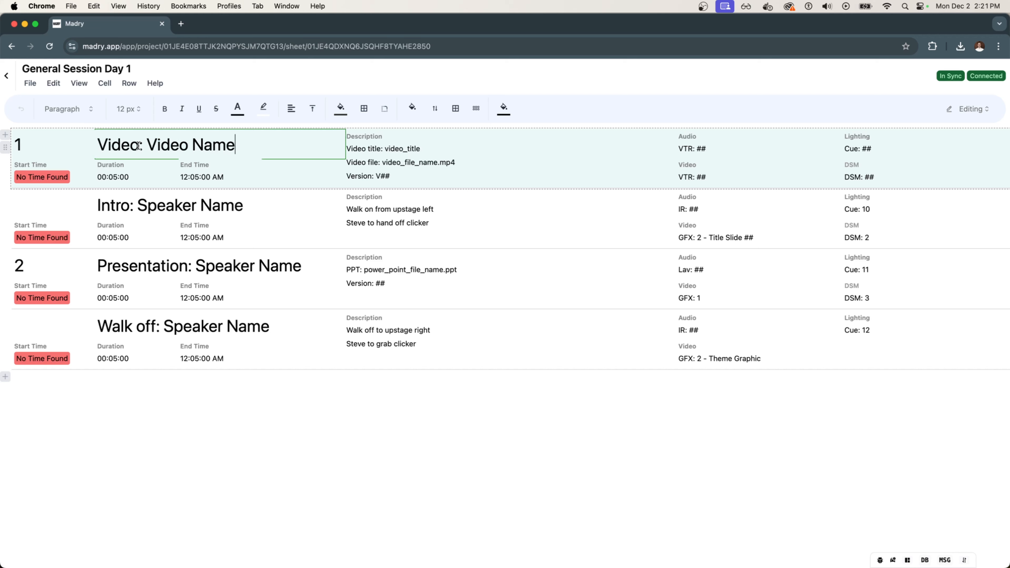
left_click(150, 140, "shift")
type("Intro video")
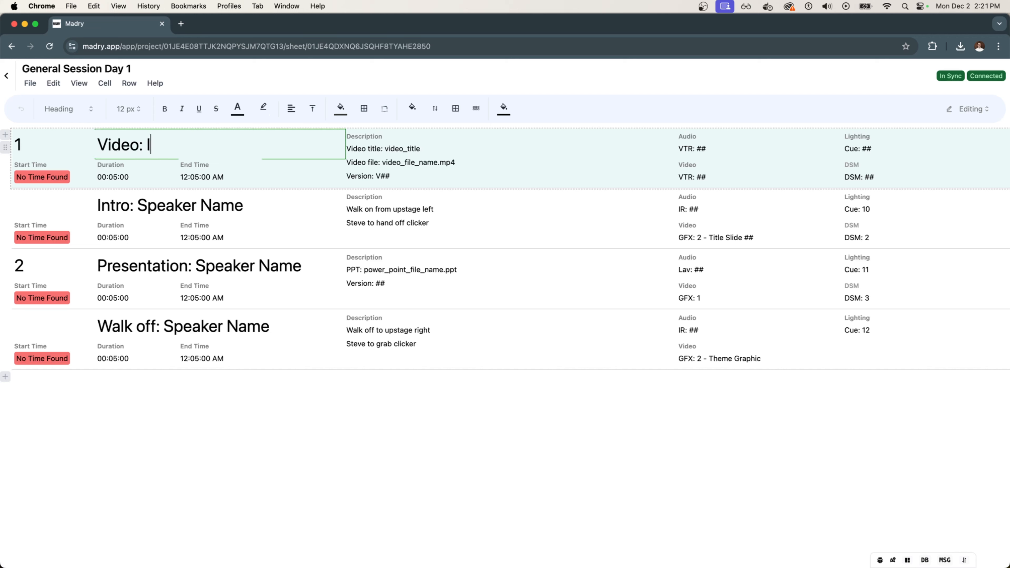
key("BackSpace")
key("BackSpace")
key("BackSpace")
key("BackSpace")
key("BackSpace")
type("V")
key("BackSpace")
key("BackSpace")
key("BackSpace")
key("BackSpace")
key("BackSpace")
key("BackSpace")
type("Yearly Recap")
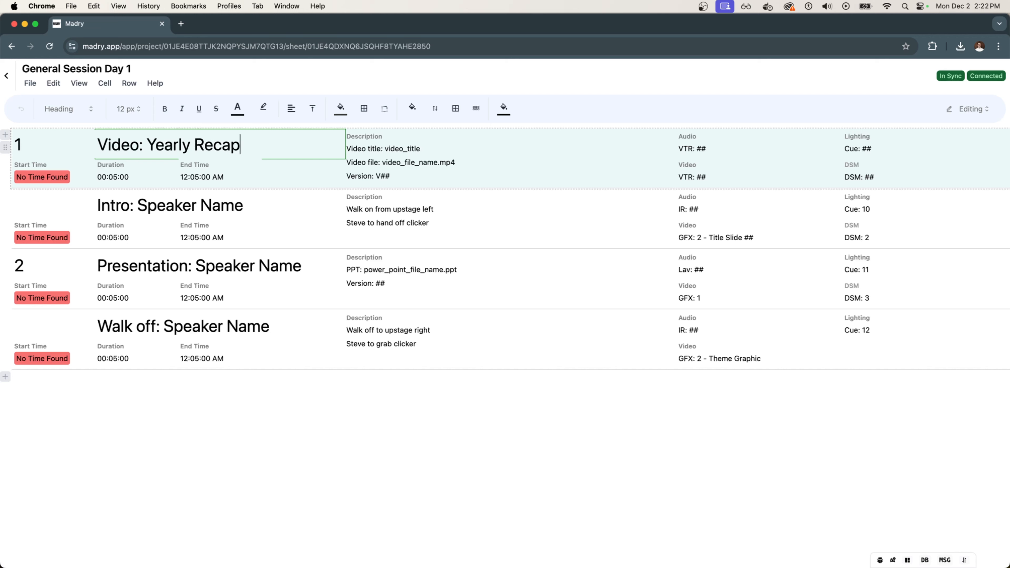
In the video row's Description, set the video title to "Yearly Recap" and the version to V12.
left_click(391, 174)
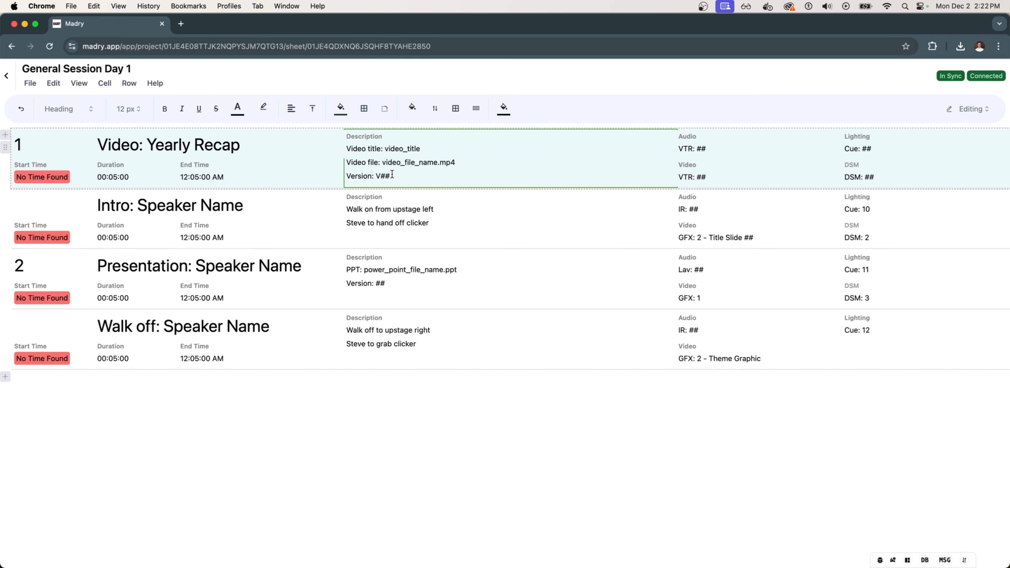
left_click(388, 148)
double_click(388, 148)
type("yearly")
key("BackSpace")
key("BackSpace")
key("BackSpace")
key("BackSpace")
key("BackSpace")
type("Yearly R")
key("BackSpace")
key("BackSpace")
type("123")
Set both the Audio and Video cells of the video row to "VTR: 1".
double_click(753, 149)
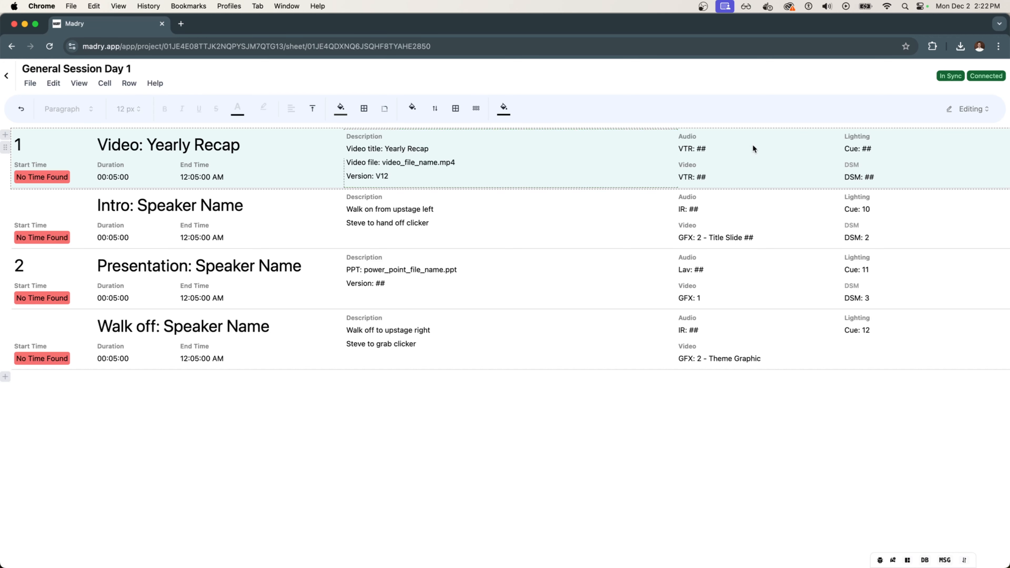
key("BackSpace")
key("BackSpace")
type("1")
left_click(725, 181)
double_click(725, 181)
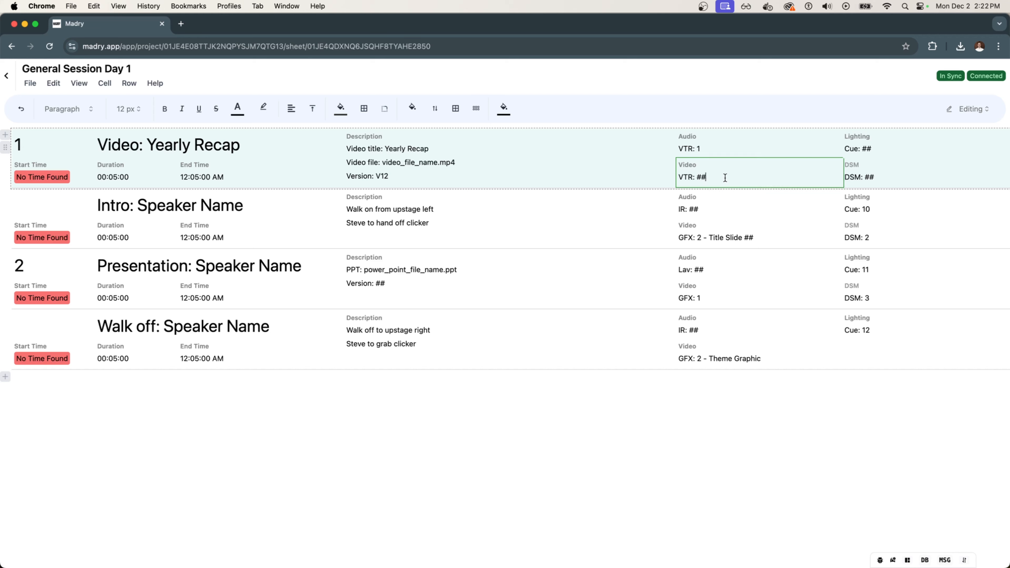
key("BackSpace")
key("BackSpace")
type("1")
Set the video row's Lighting cell to "Cue: 8" and clear its DSM cell.
double_click(893, 148)
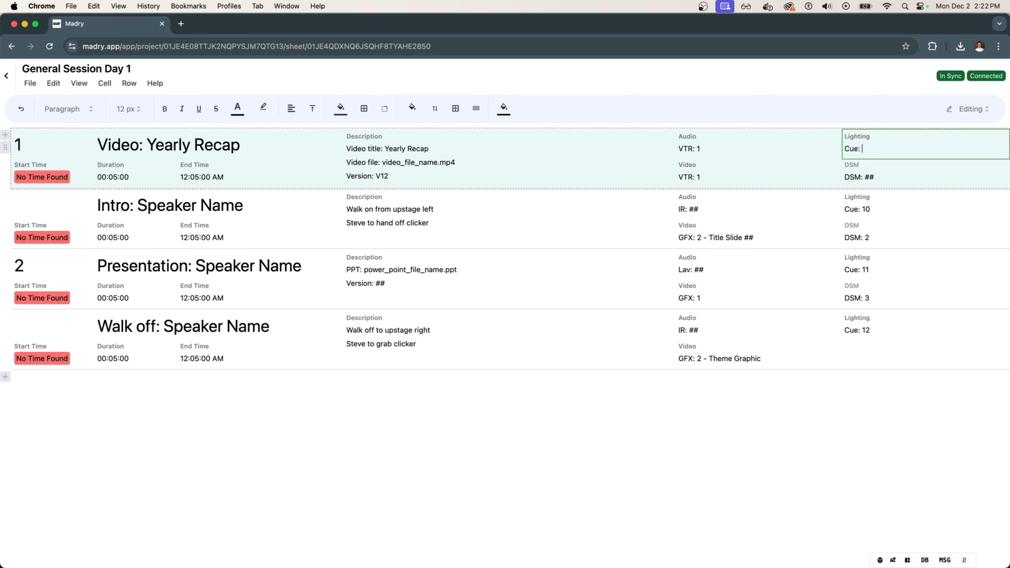
type("8")
double_click(893, 180)
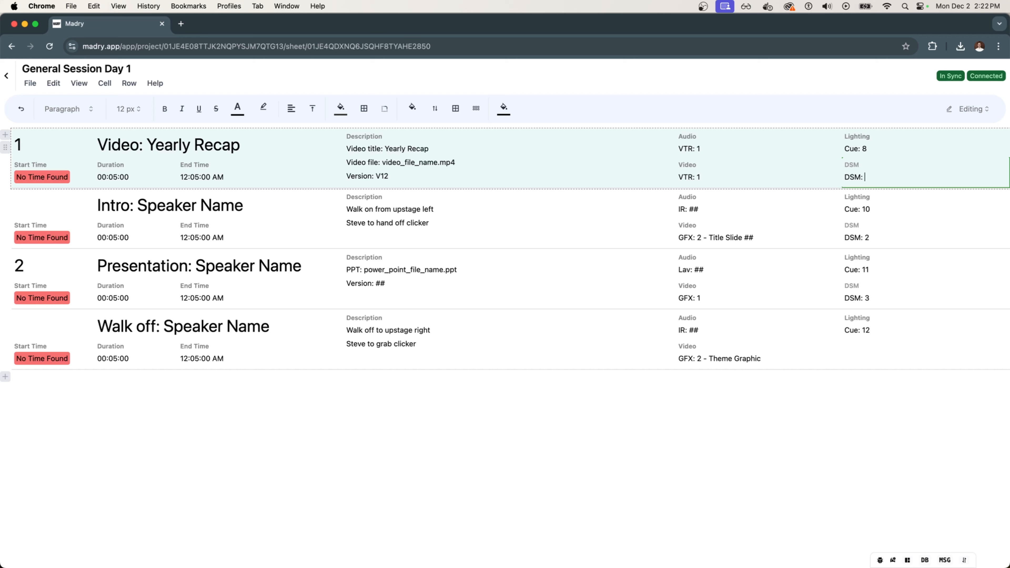
key("Escape")
double_click(886, 176)
key("super+a")
key("BackSpace")
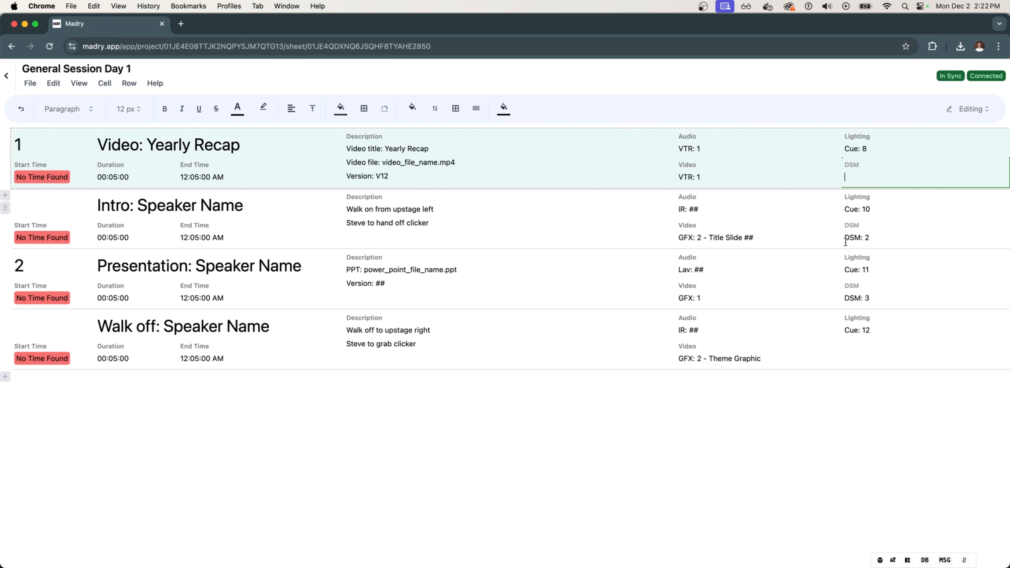
left_click(831, 290)
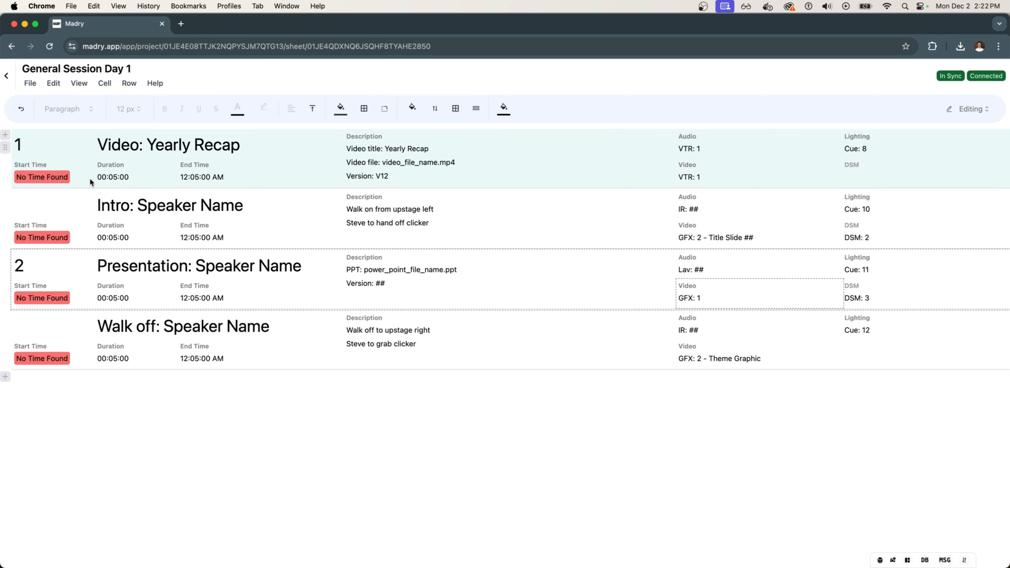
left_click(148, 227)
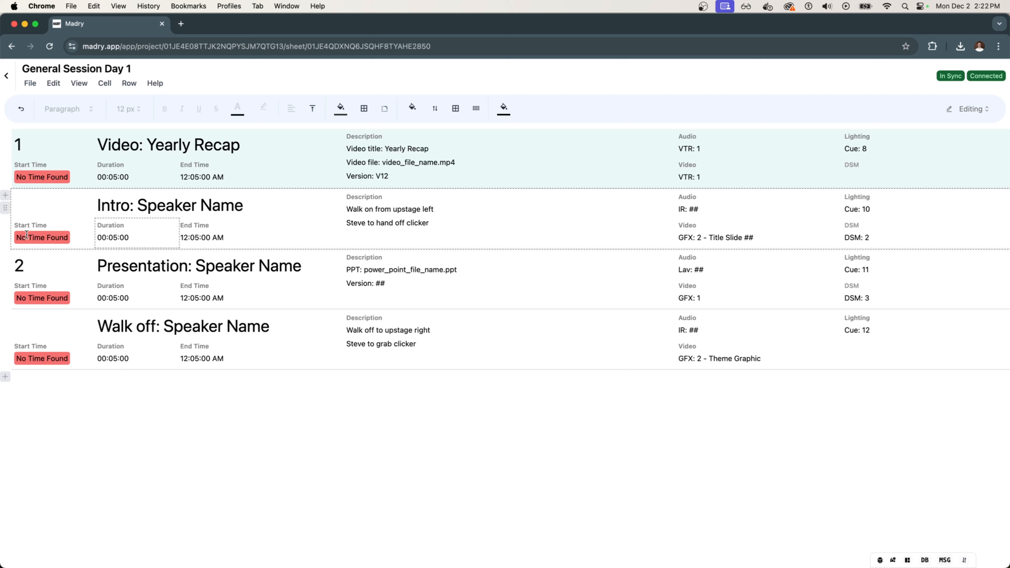
left_click(47, 239)
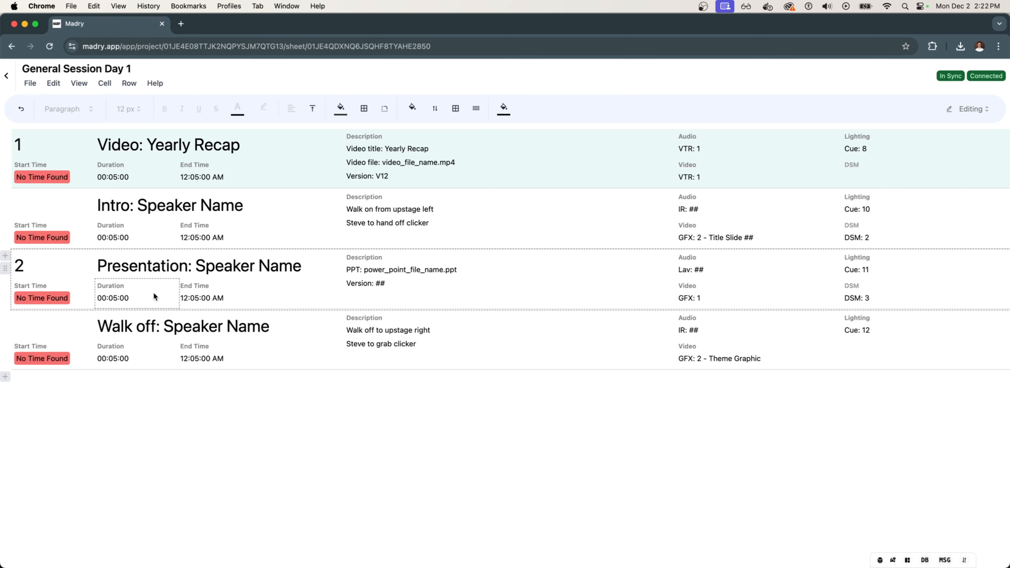
left_click(144, 222)
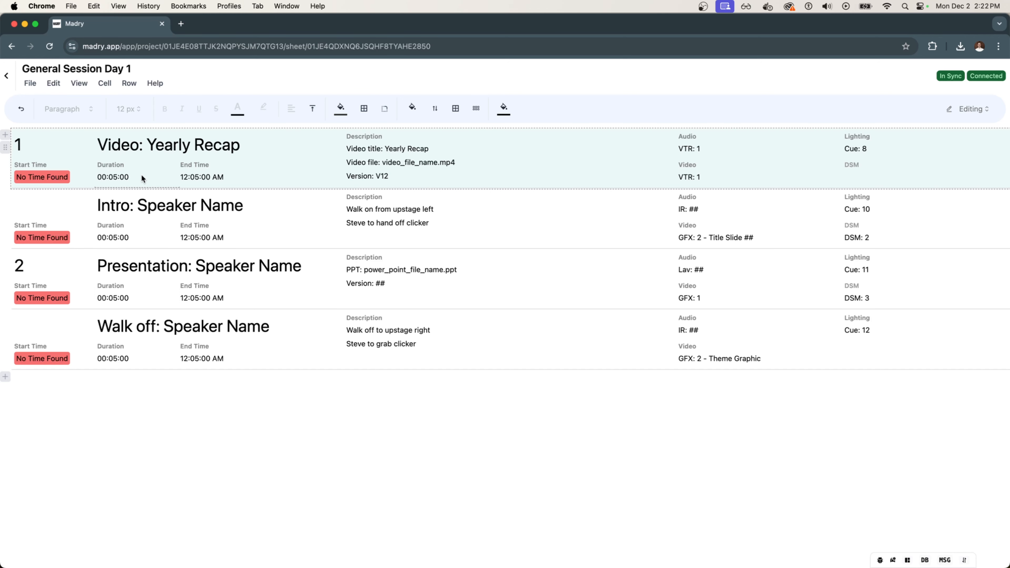
Set the Start Time of the Presentation row to {9:00 am}.
left_click(158, 275)
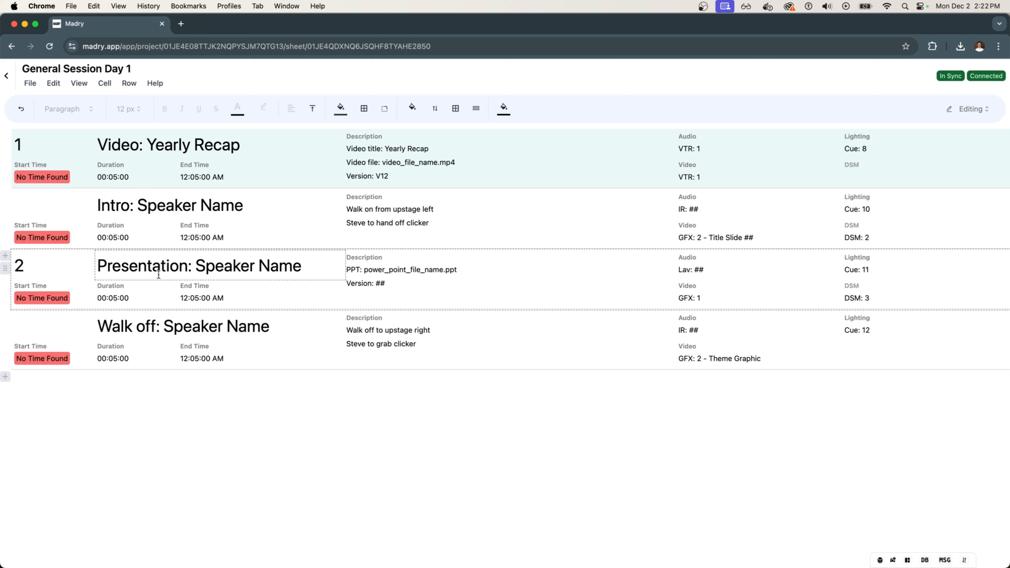
double_click(53, 301)
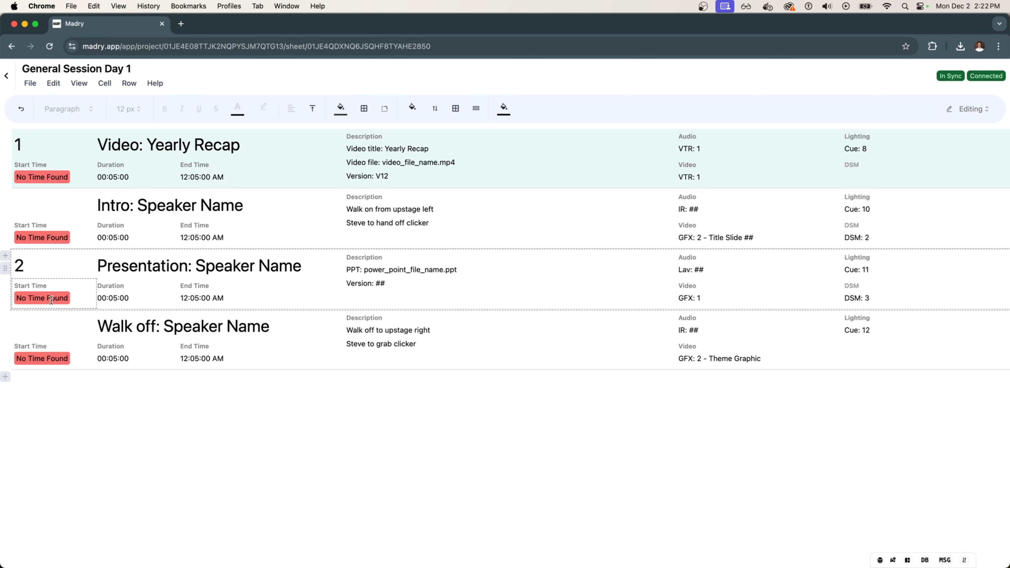
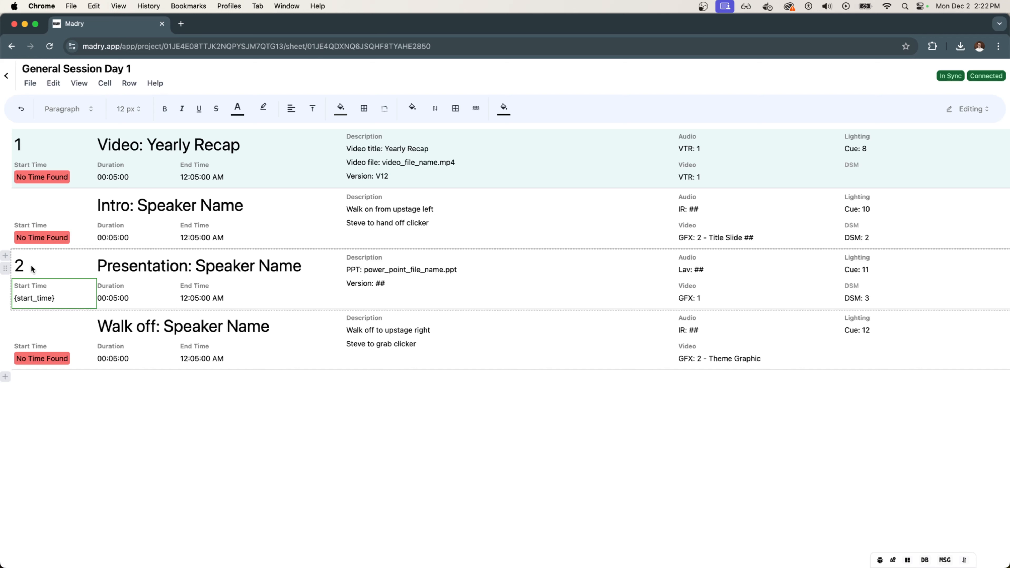
triple_click(62, 303)
type("{9:00 am}")
key("Return")
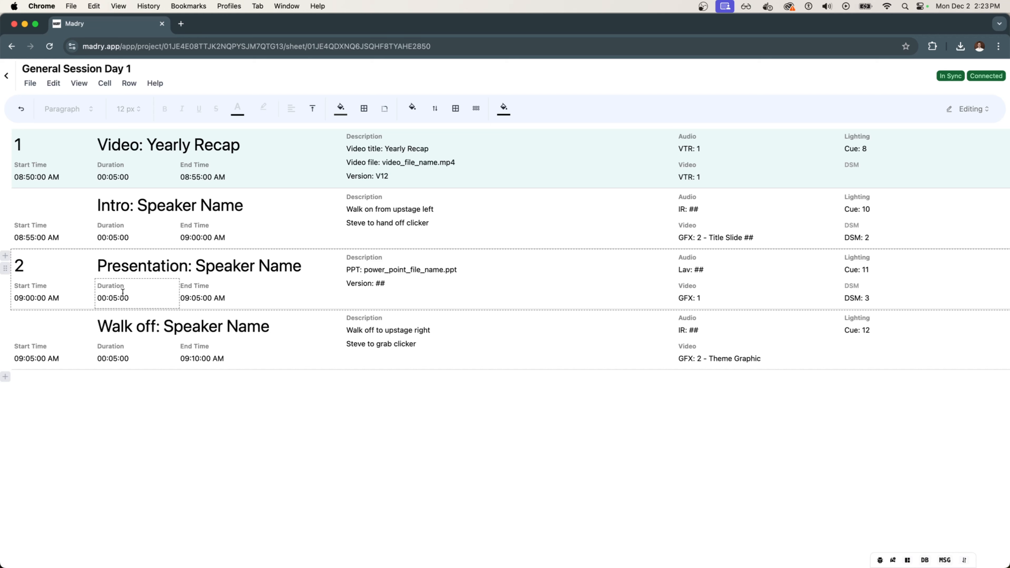
double_click(60, 299)
left_click_drag(60, 305, 13, 301)
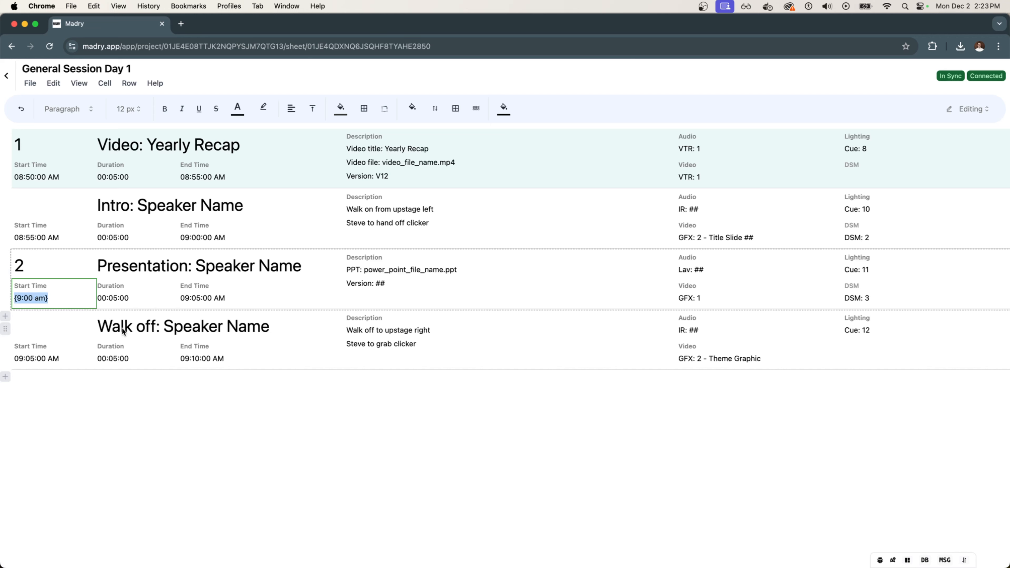
left_click(119, 391)
left_click(57, 299)
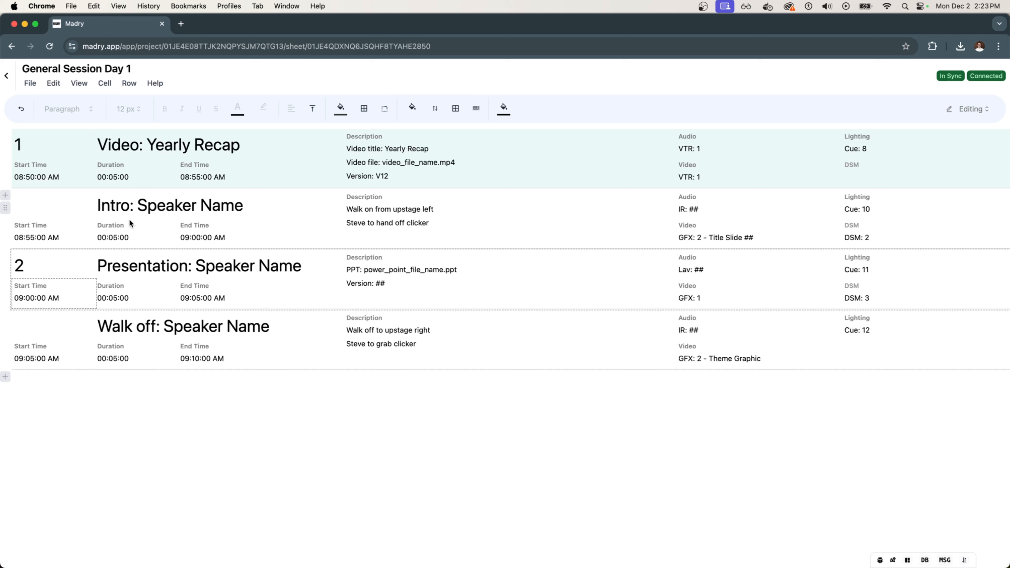
Set the Intro row's Duration to 15 seconds by changing the value inside its duration variable to 15.
left_click(119, 238)
double_click(113, 239)
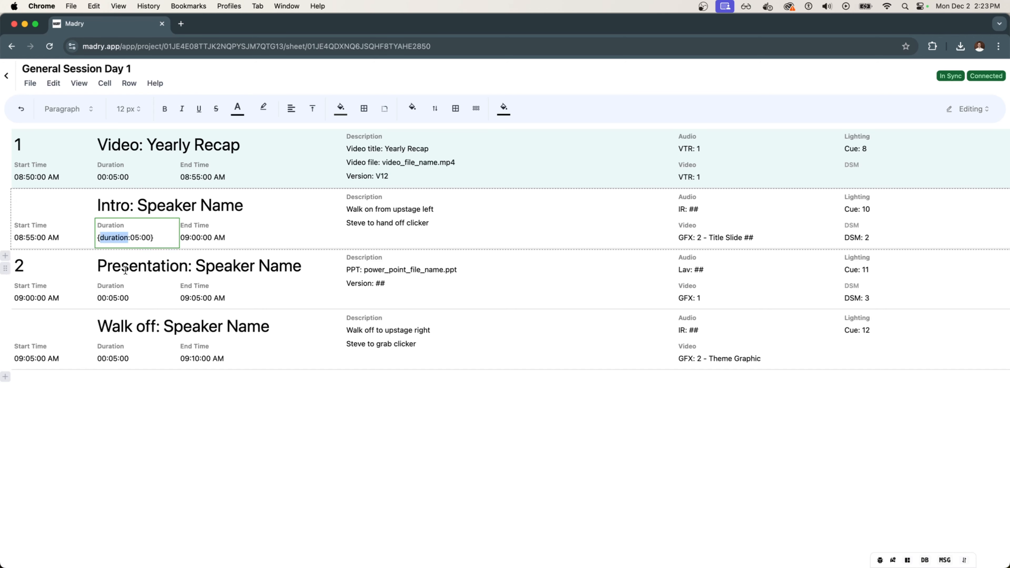
key("Left")
key("Right")
key("Right")
key("Right")
key("Right")
key("Right")
key("Right")
key("Right")
key("BackSpace")
key("BackSpace")
key("BackSpace")
key("BackSpace")
key("BackSpace")
type("15")
left_click(146, 302)
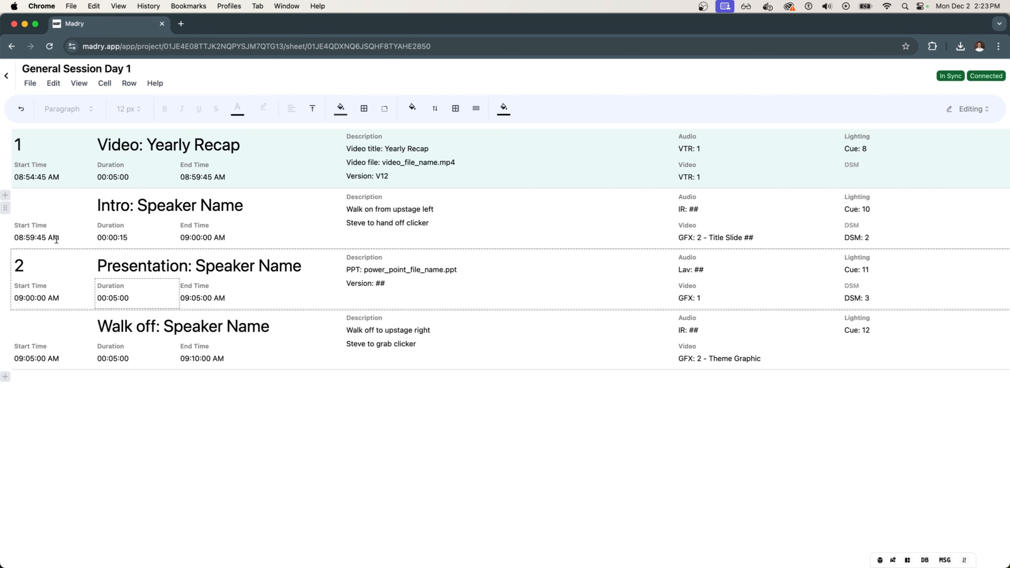
left_click(30, 245)
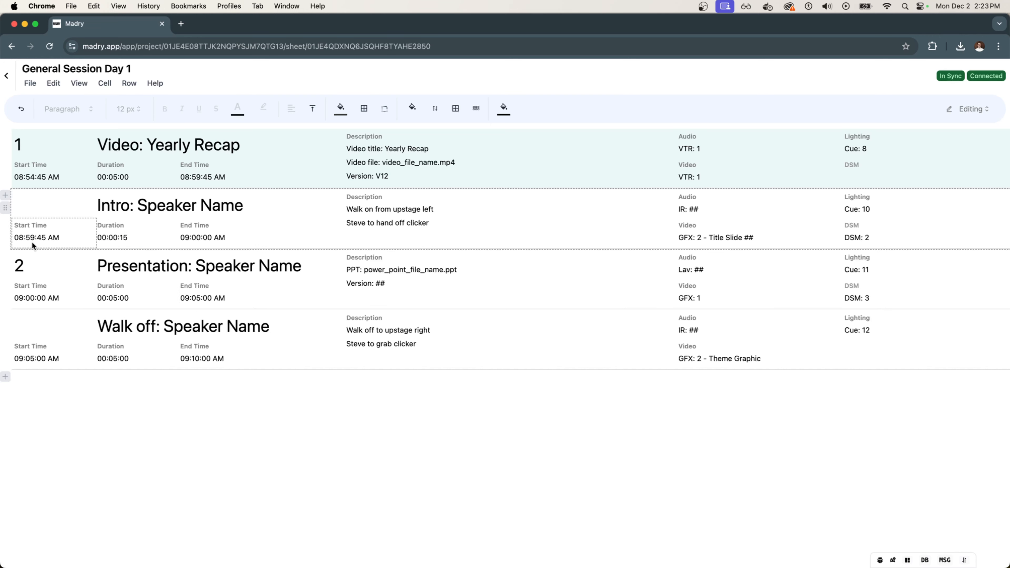
Set the Duration of the "Video: Yearly Recap" row to 04:30 in its duration variable.
left_click(117, 174)
double_click(113, 176)
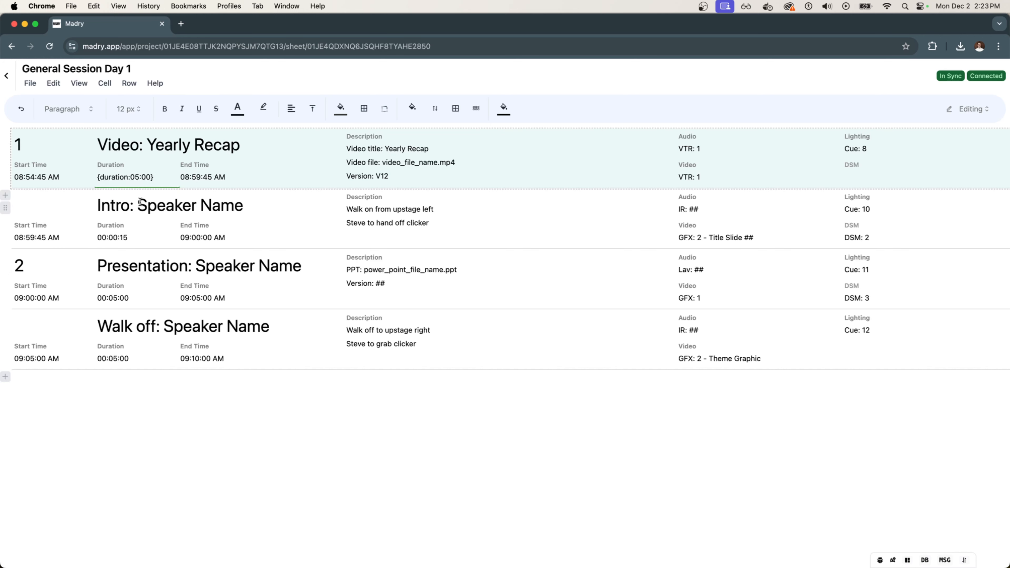
key("BackSpace")
type("43")
key("BackSpace")
left_click(176, 204)
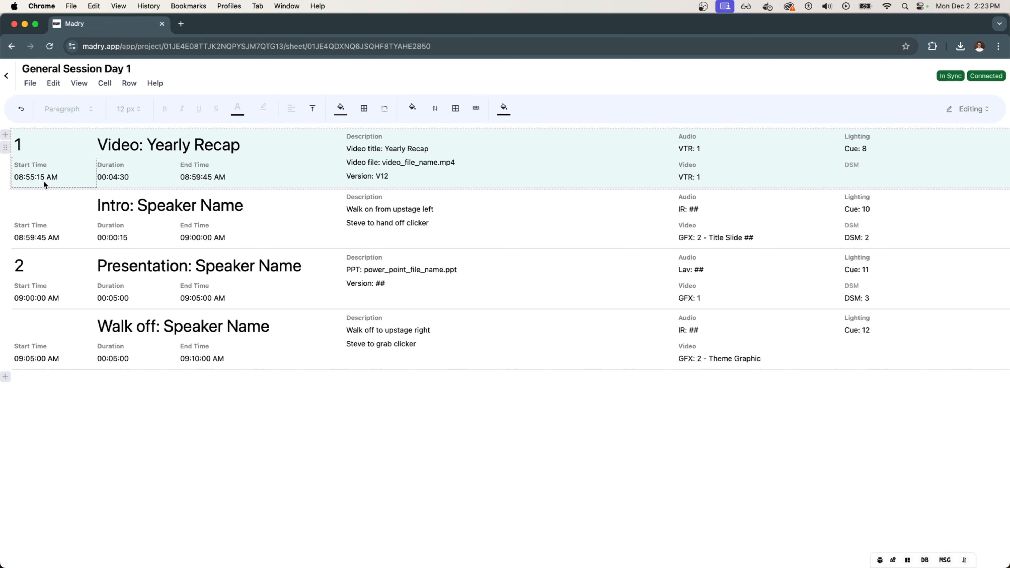
Set the Presentation row's Duration to 15:00 in its duration variable.
left_click(116, 358)
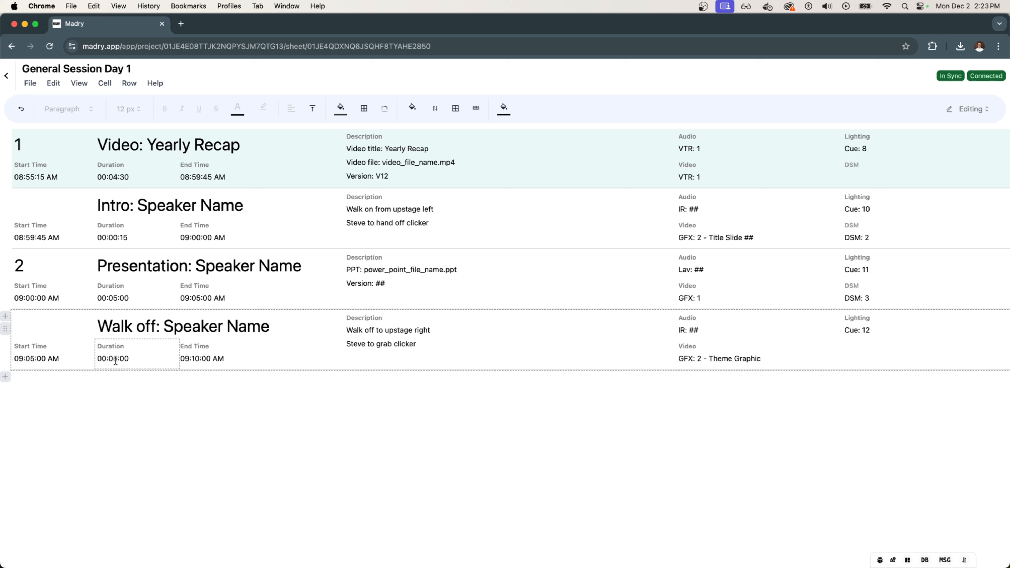
double_click(115, 297)
key("BackSpace")
type("1")
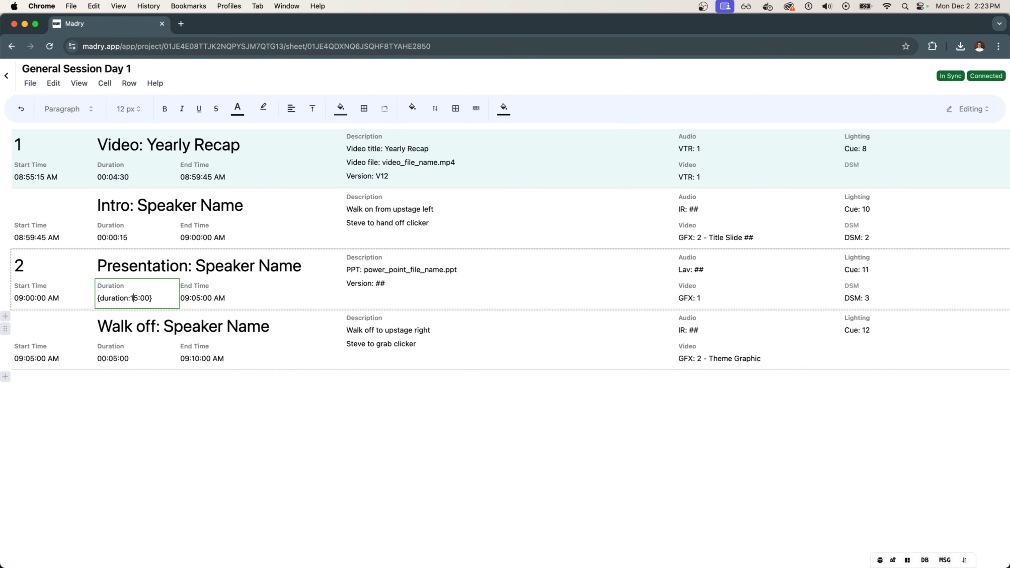
left_click(135, 343)
Set the Walk off row's Duration to 10 seconds in its duration variable.
double_click(119, 354)
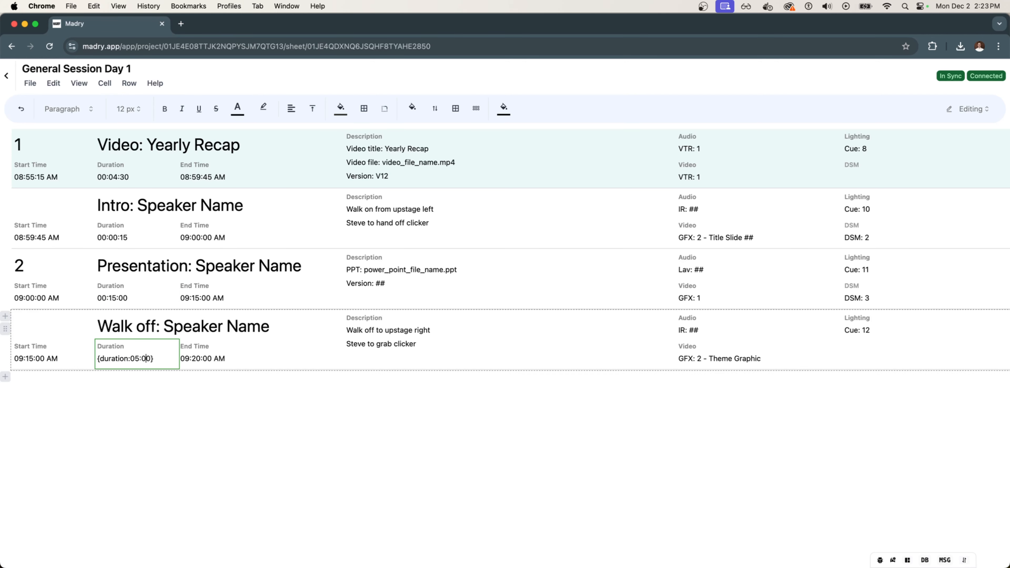
key("BackSpace")
key("BackSpace")
key("BackSpace")
type("10")
left_click(151, 407)
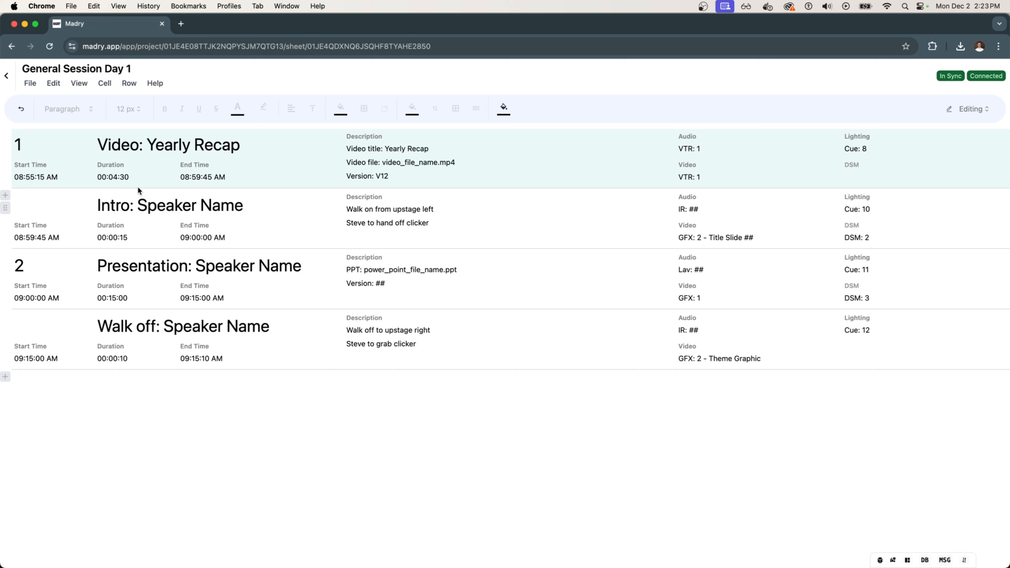
Start the item numbering at 100 by changing the video row's item variable to {item:100}.
left_click(36, 144)
key("Left")
type(":")
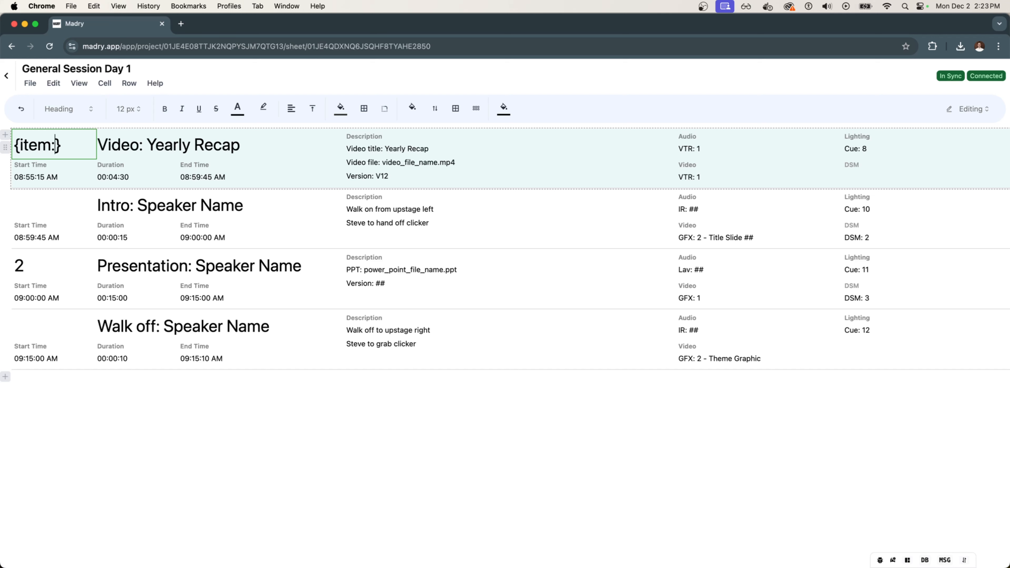
type("100")
key("Return")
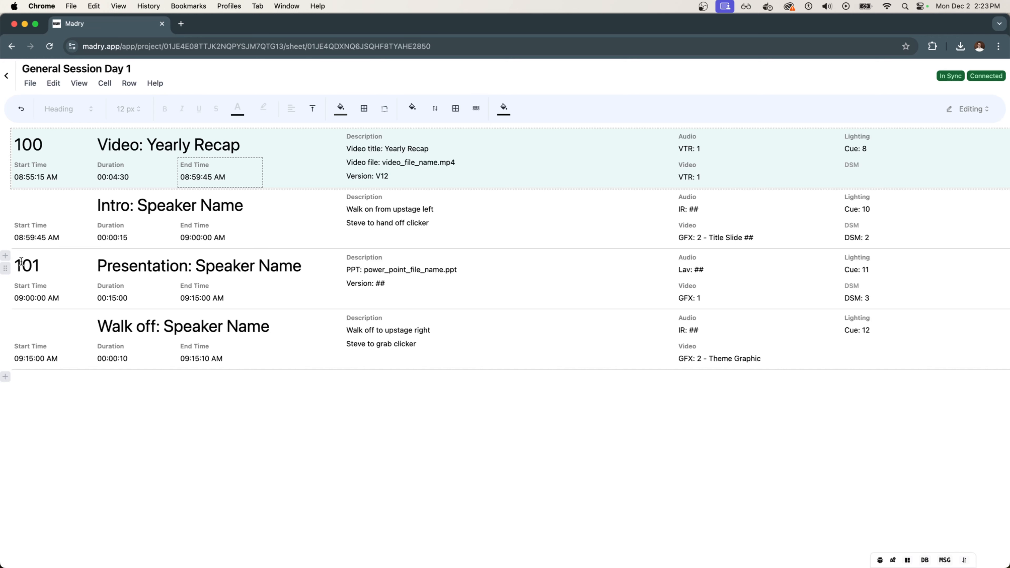
left_click(117, 471)
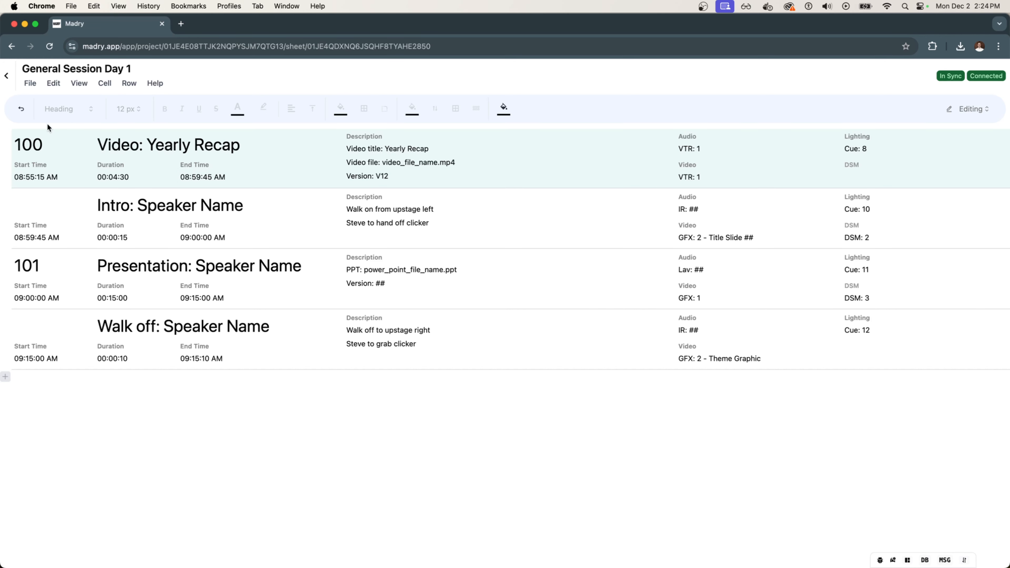
Examine the item number cells of the video, Intro and Presentation rows, including the Presentation row's item variable.
left_click(38, 144)
left_click(38, 145)
key("Escape")
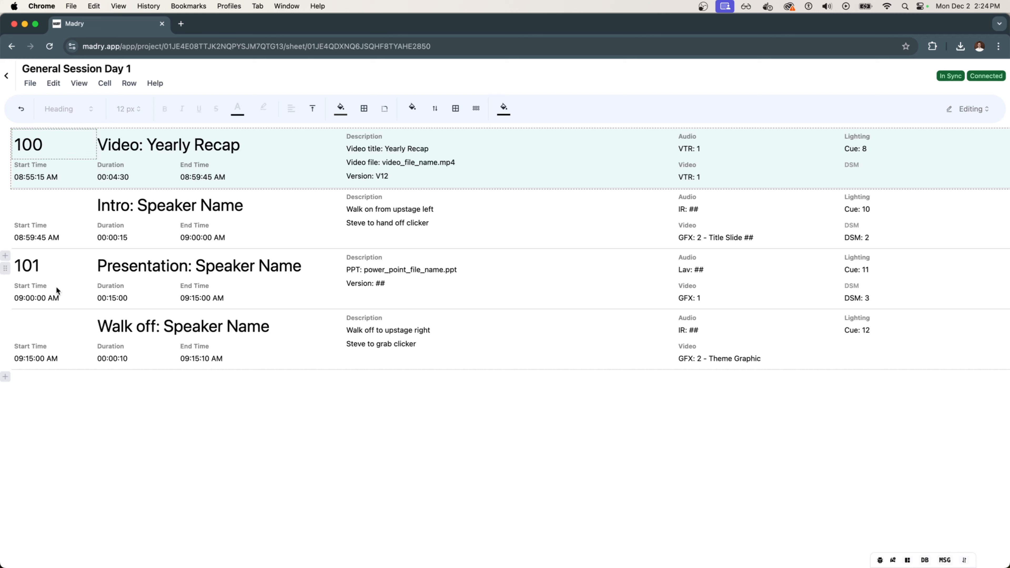
left_click(47, 282)
left_click(41, 264)
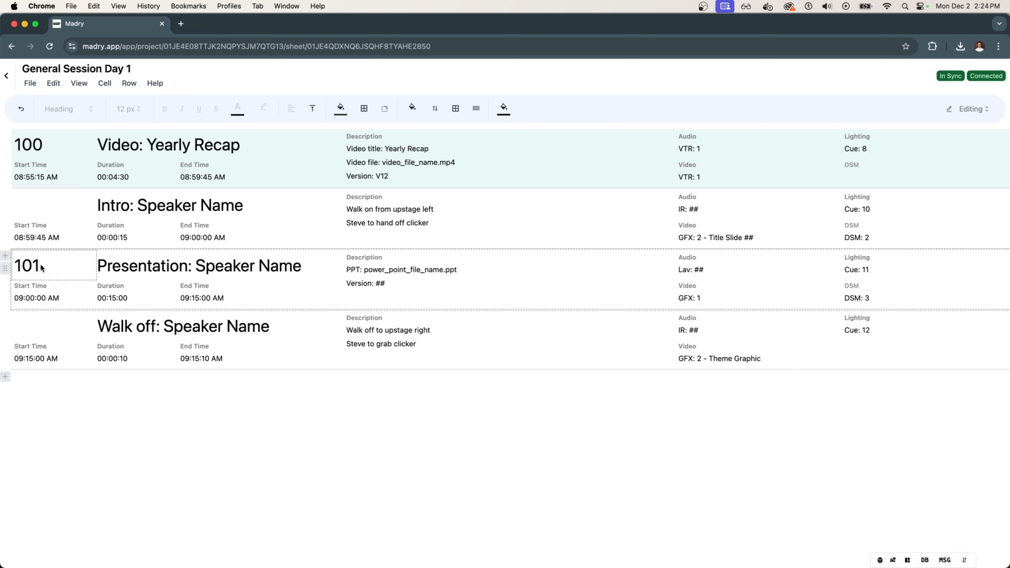
left_click(34, 209)
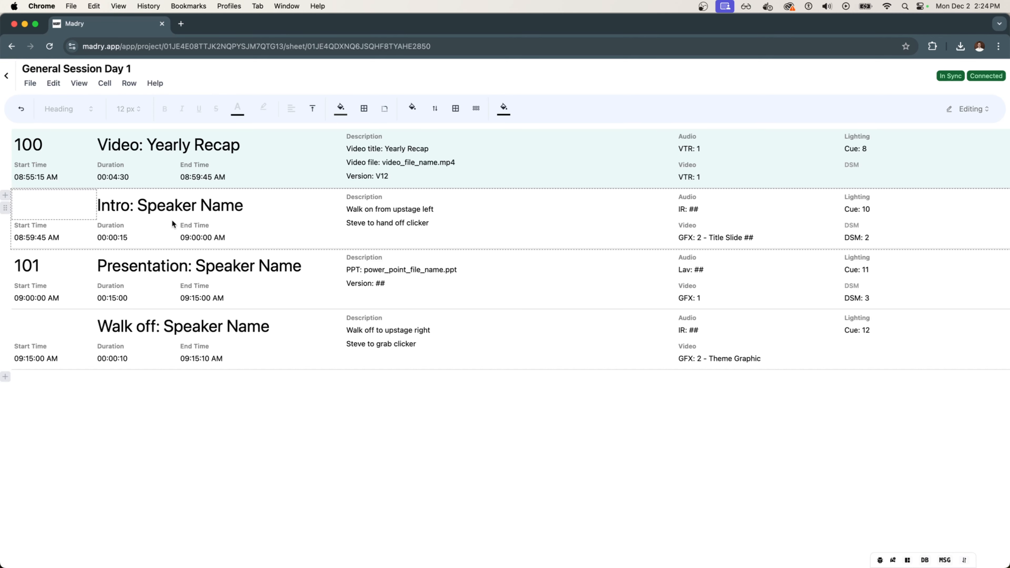
left_click(54, 268)
left_click(55, 267)
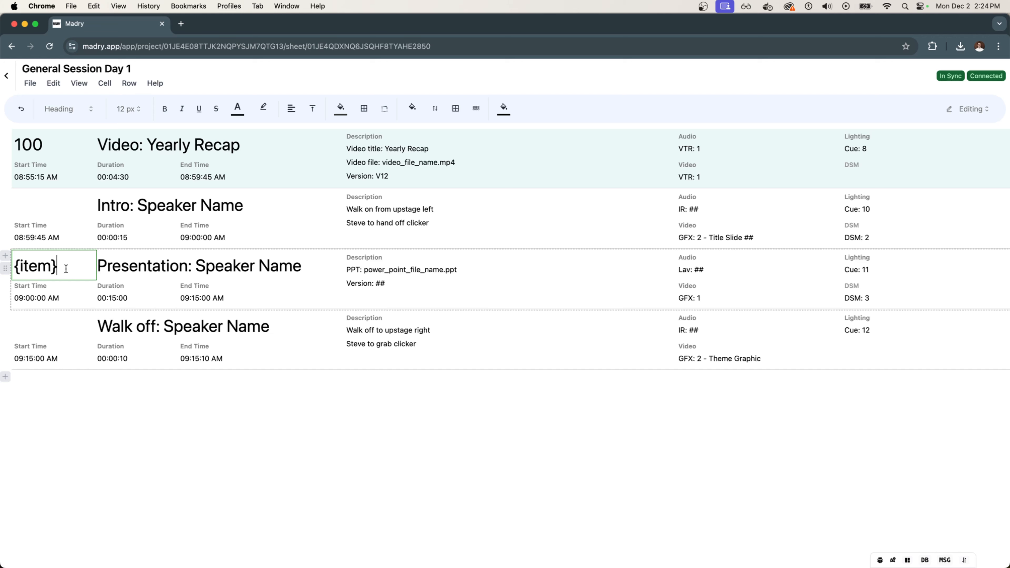
key("Escape")
Add another Speaker Cue template below the last row and check the new Presentation row's item variable.
left_click(5, 377)
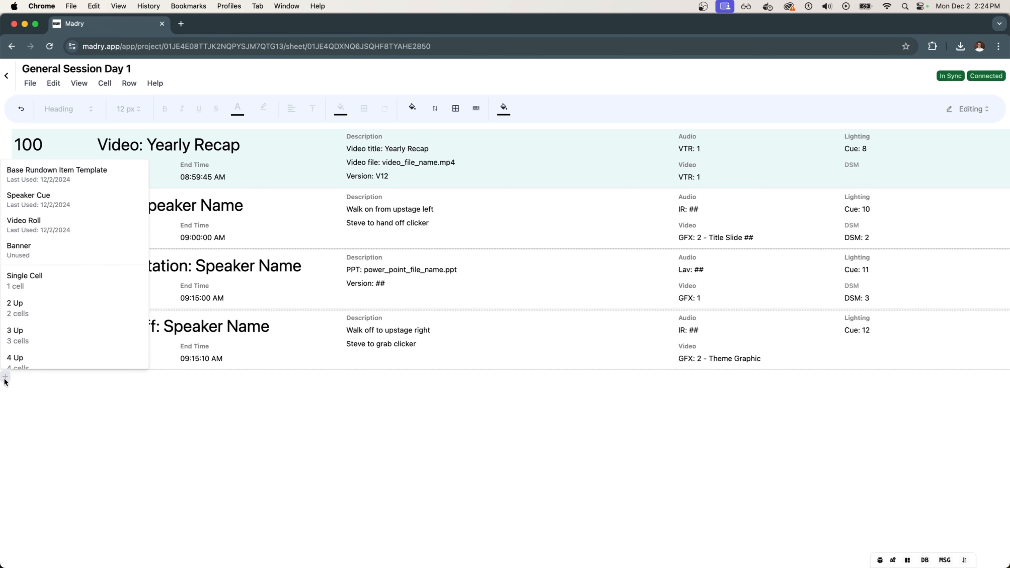
left_click(52, 196)
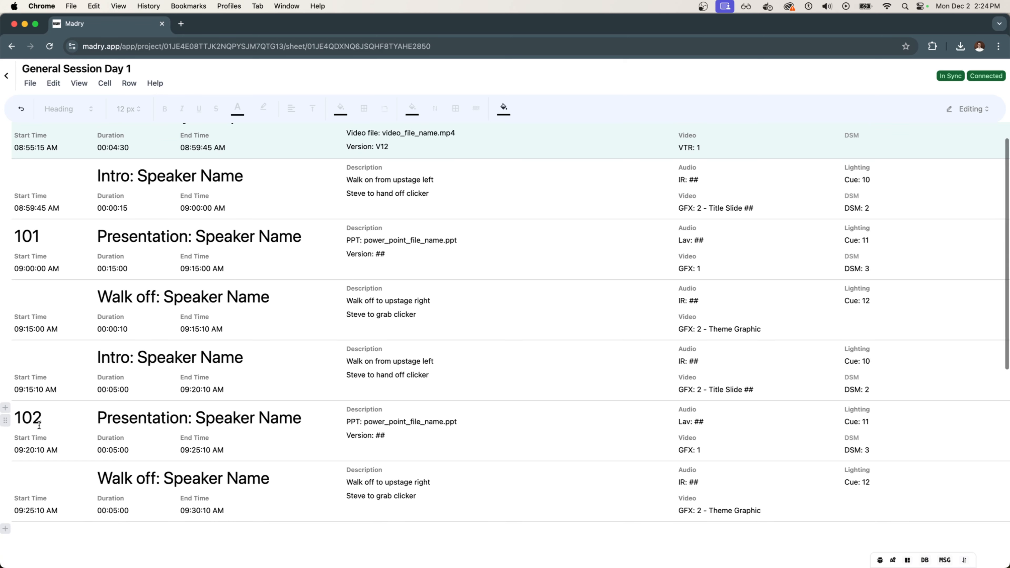
double_click(35, 422)
mouse_move(63, 423)
left_mouse_down()
mouse_move(20, 423)
mouse_move(69, 423)
left_mouse_up()
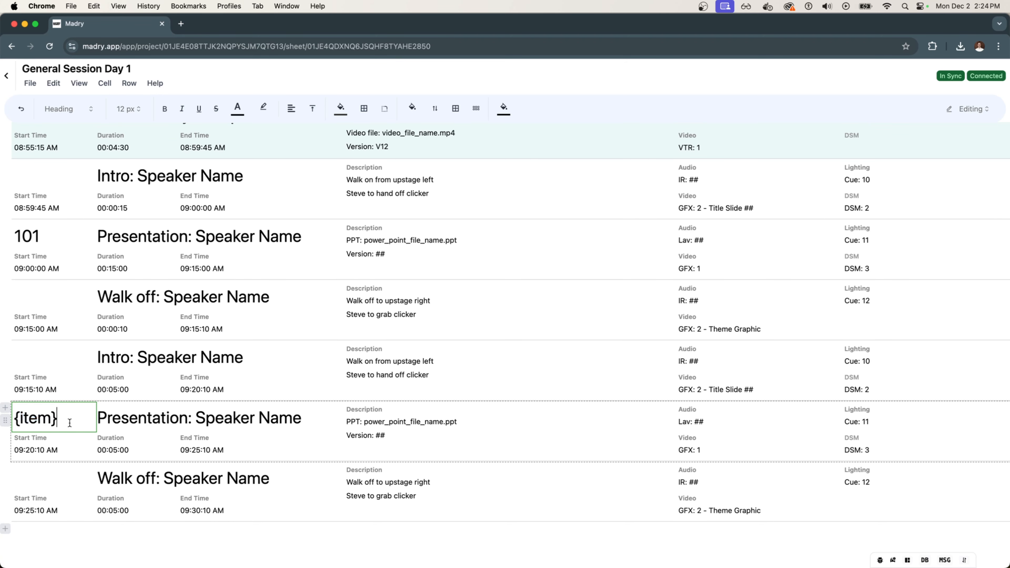
key("Return")
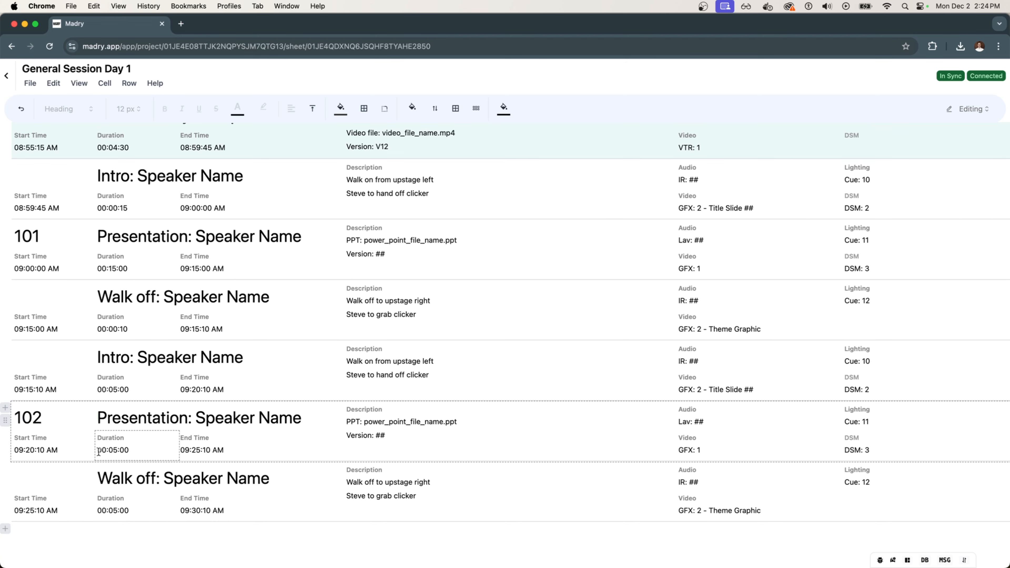
scroll(188, 394, "down", 1)
scroll(188, 398, "up", 2)
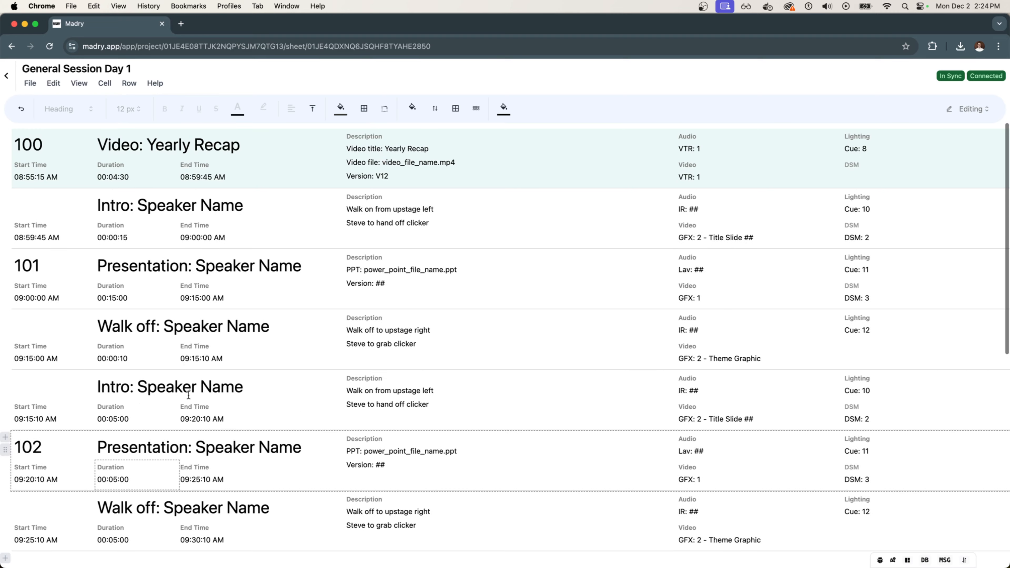
scroll(200, 360, "down", 2)
scroll(201, 359, "up", 2)
Insert a Banner template above the video row and change its text to "START RECORDS".
left_click(5, 135)
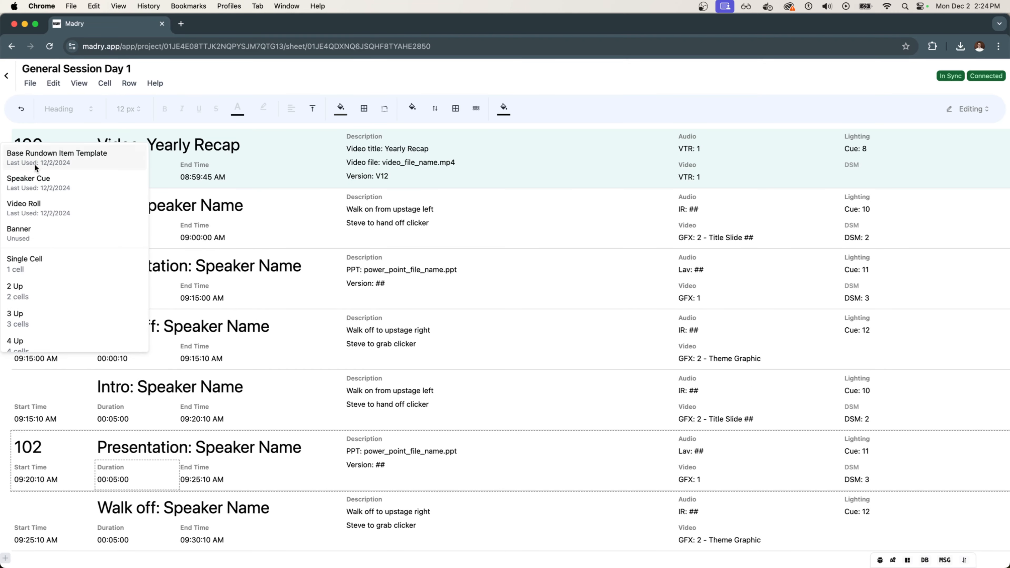
left_click(34, 230)
triple_click(511, 140)
type("S")
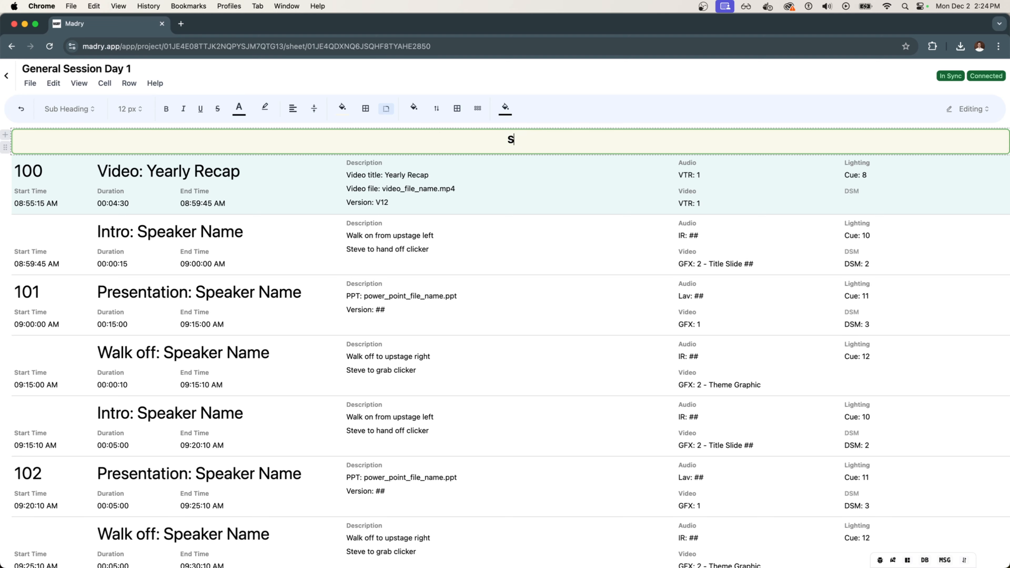
type("TART RECORDS")
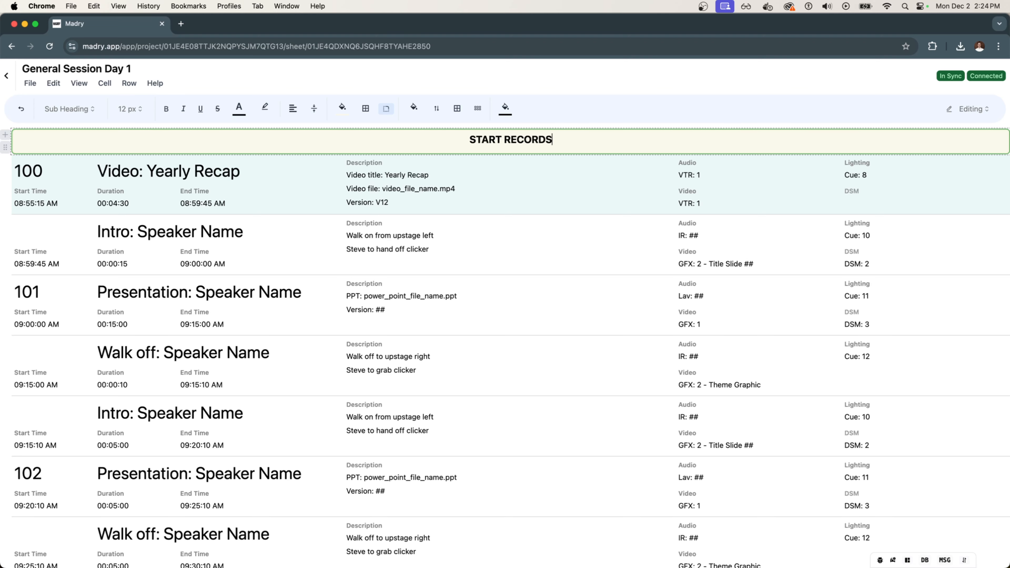
left_click(510, 173)
Insert another Banner template above the "START RECORDS" banner and change its text to "START STREAM".
left_click(55, 146)
left_click(5, 135)
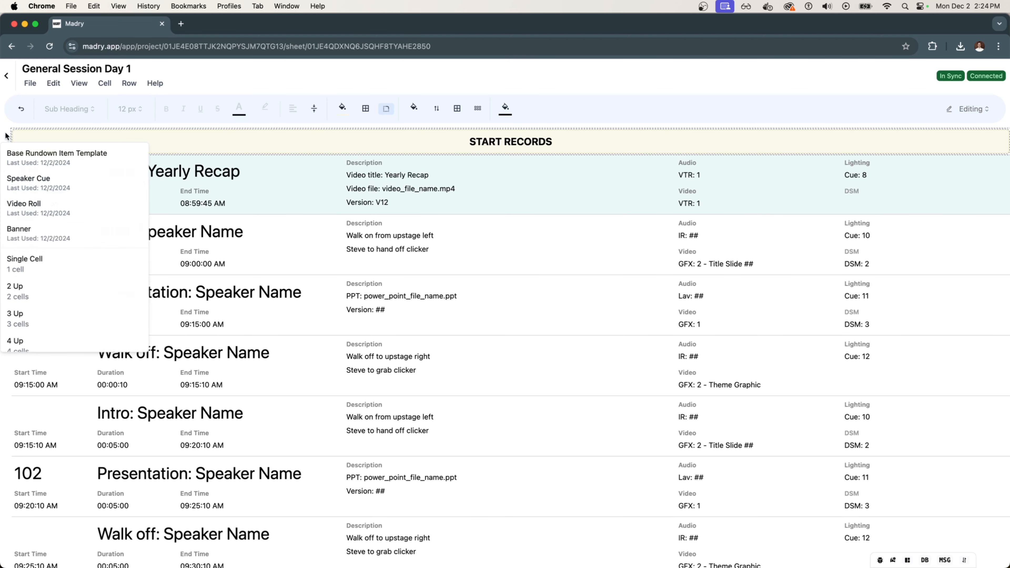
left_click(32, 231)
key("Return")
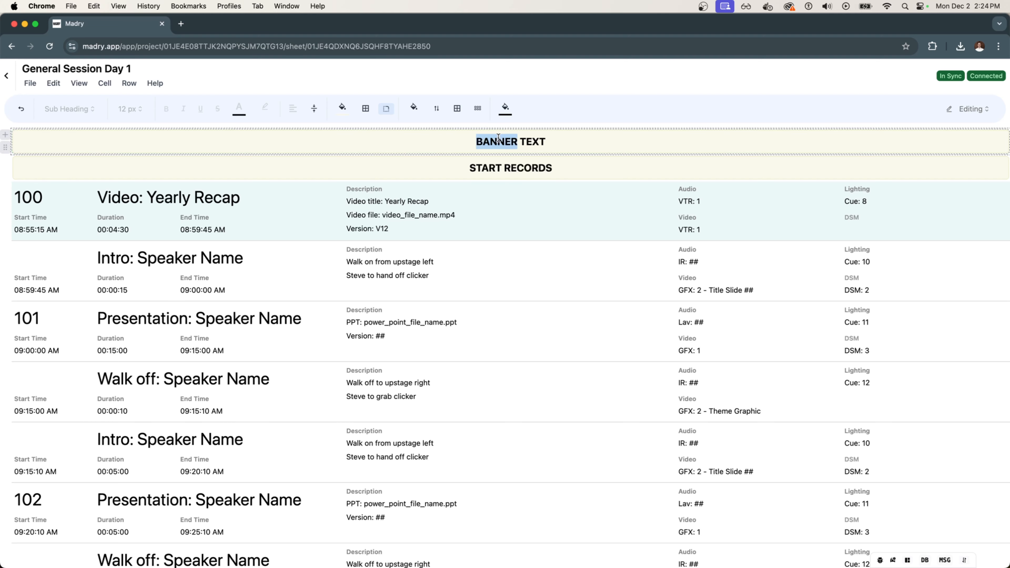
type("START STREAM")
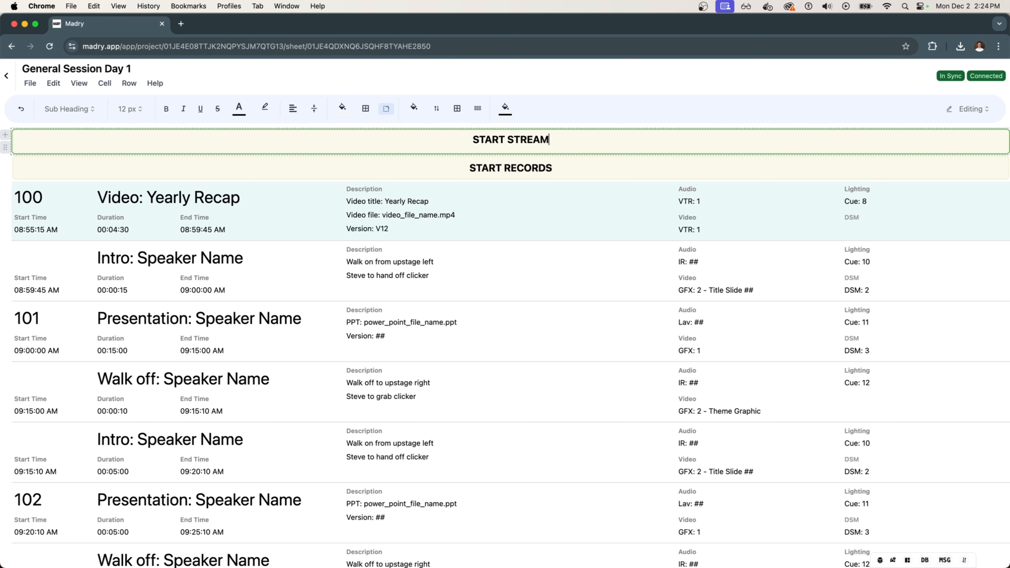
left_click(496, 181)
Add a Video Roll template below the last Walk off row.
scroll(496, 181, "down", 1)
scroll(468, 286, "down", 5)
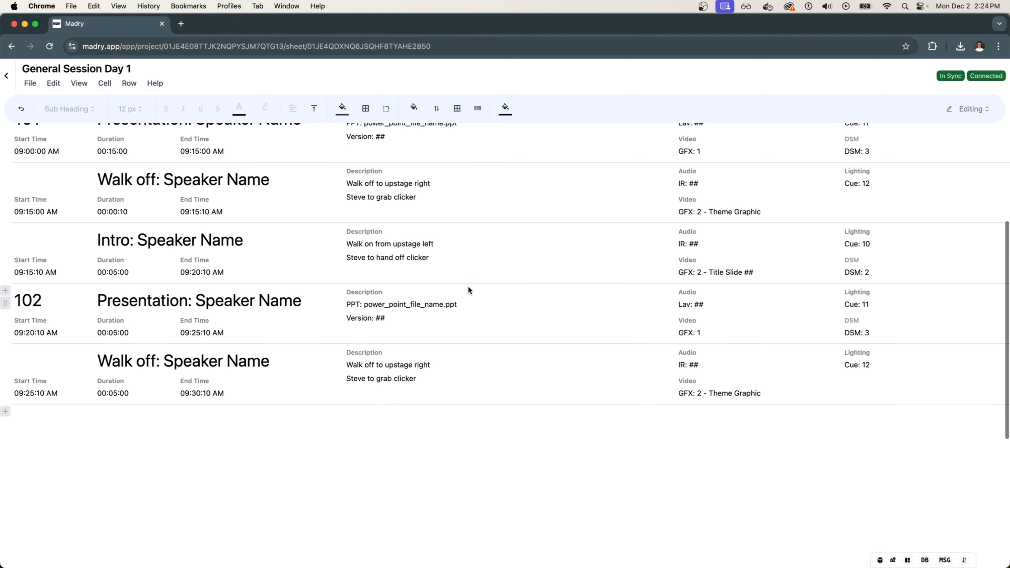
scroll(468, 290, "up", 4)
scroll(468, 291, "down", 5)
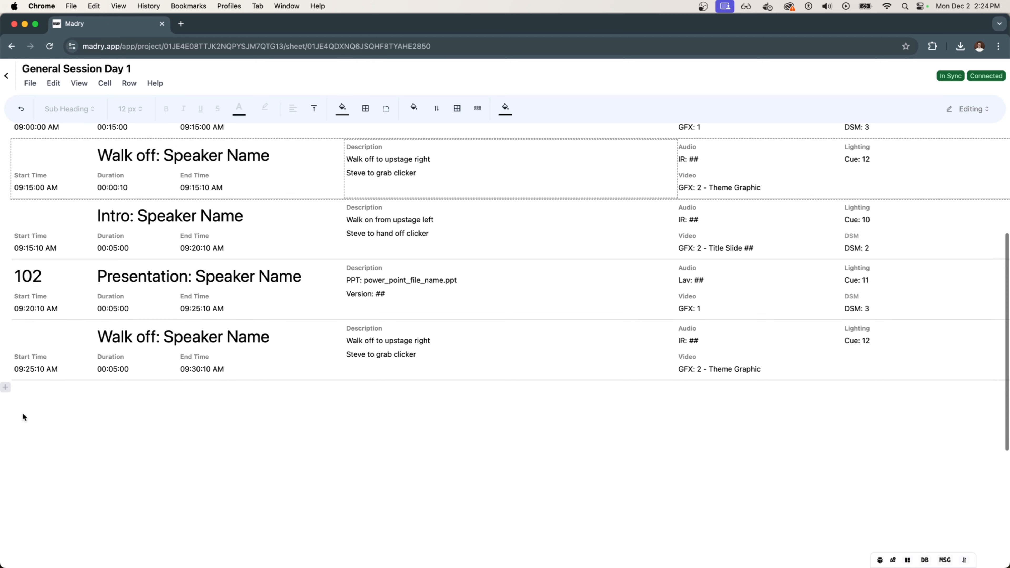
left_click(6, 388)
scroll(61, 282, "down", 1)
scroll(62, 239, "up", 1)
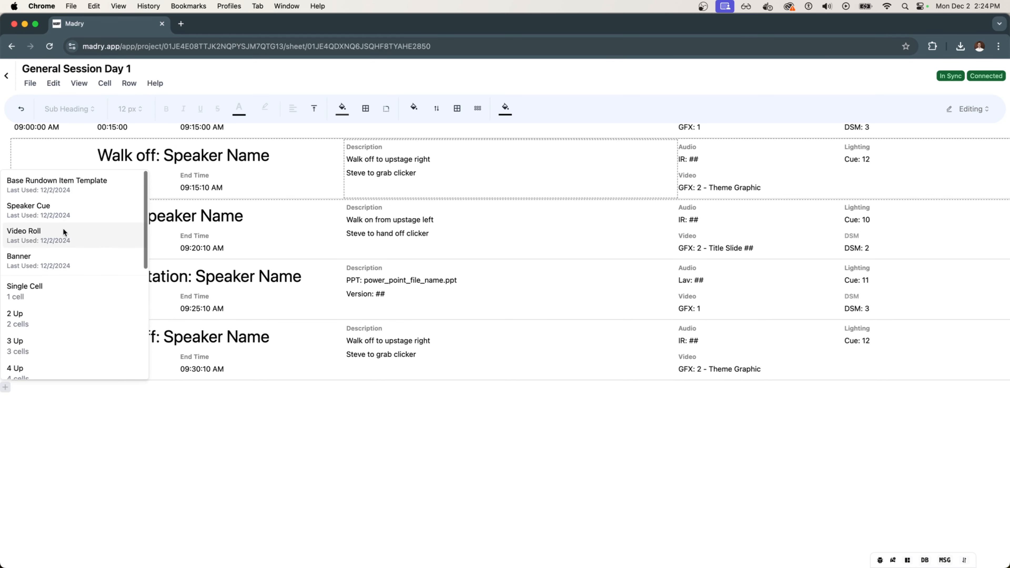
left_click(62, 227)
left_click(27, 397)
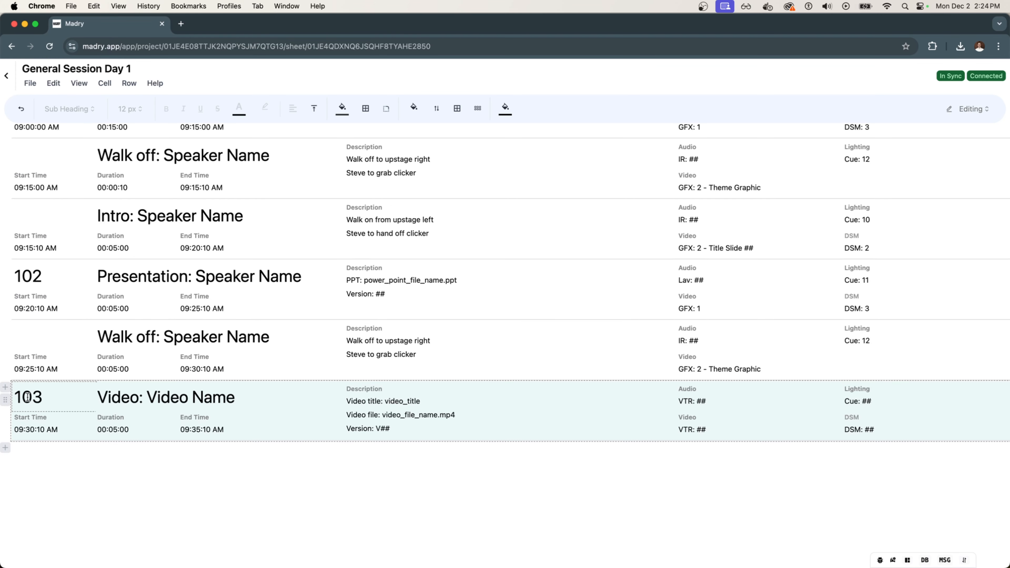
left_click(271, 512)
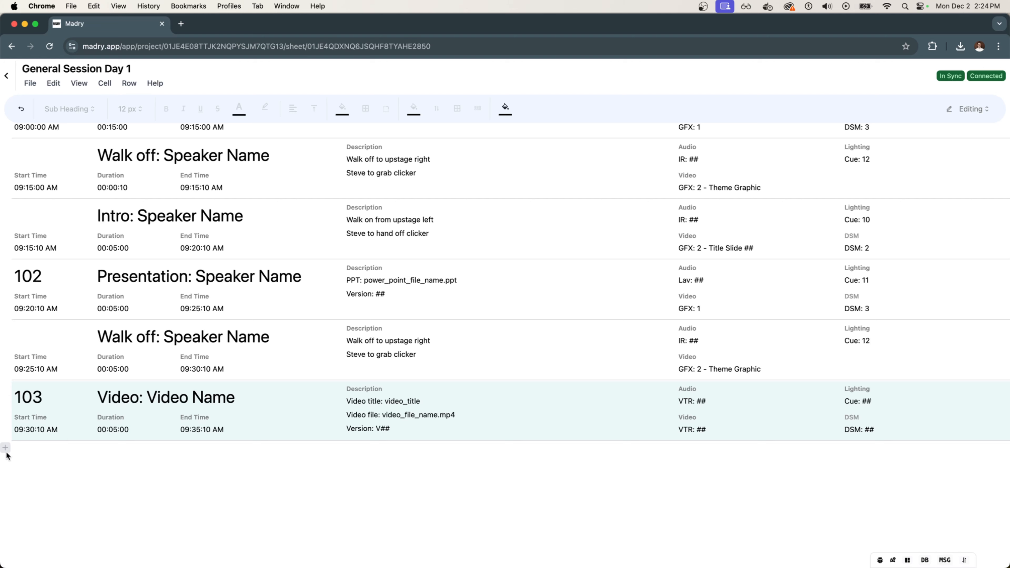
Add two Banner templates below the new video row at the end of the sheet.
left_click(5, 449)
scroll(63, 303, "down", 1)
left_click(64, 304)
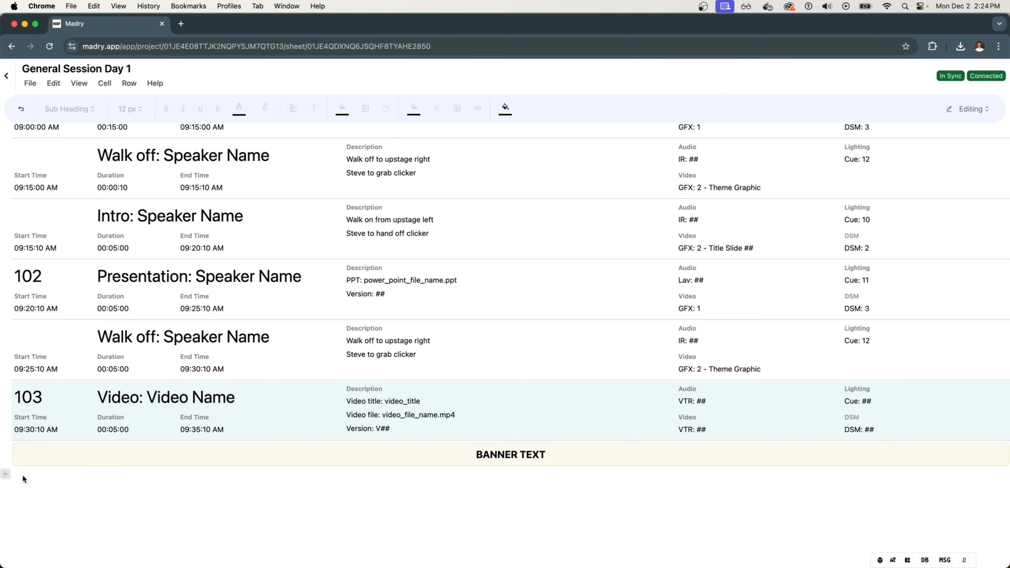
left_click(5, 475)
scroll(26, 340, "down", 1)
left_click(25, 339)
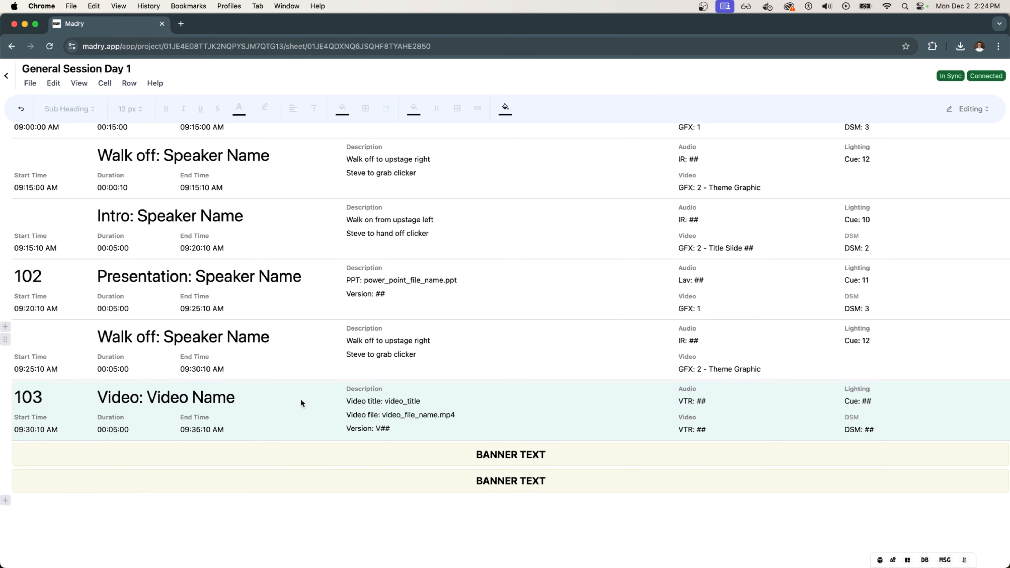
Change the first new banner's text to "STOP RECORDS" and the second one's text to "STOP STREAM".
triple_click(520, 452)
type("STOP RECORDS")
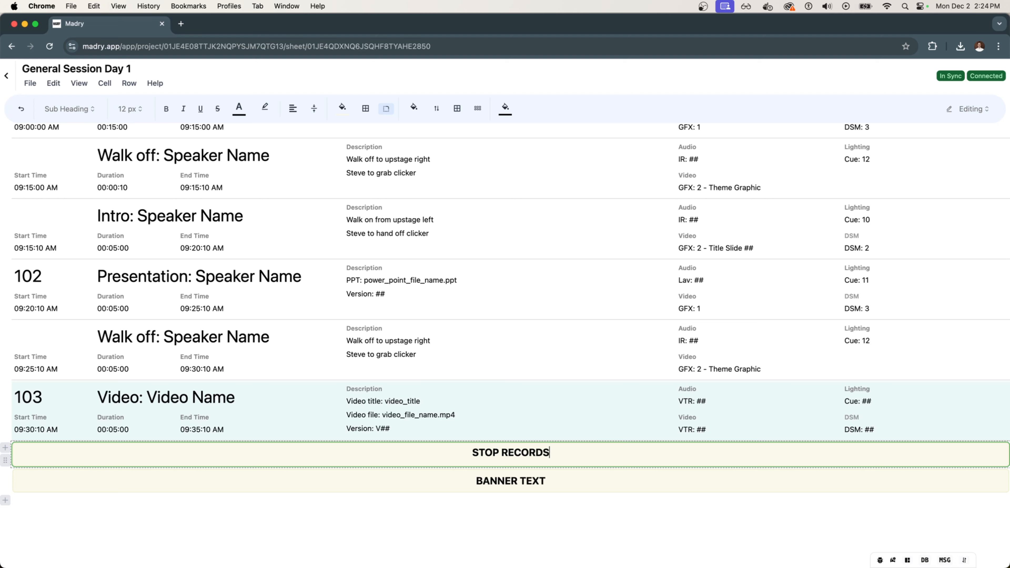
key("Return")
triple_click(512, 483)
type("STROP")
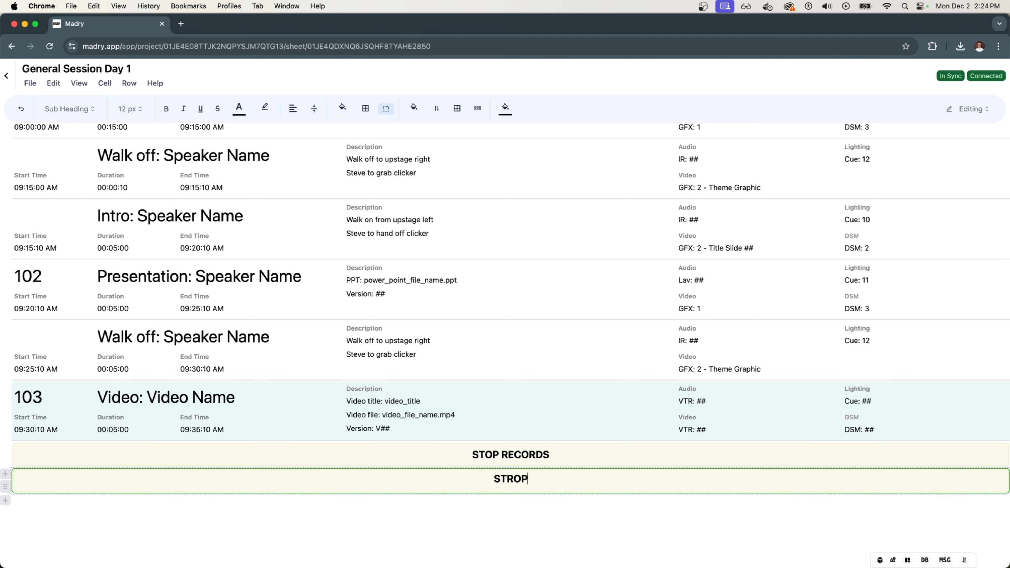
key("BackSpace")
key("BackSpace")
key("BackSpace")
type("OP STREAM")
key("Return")
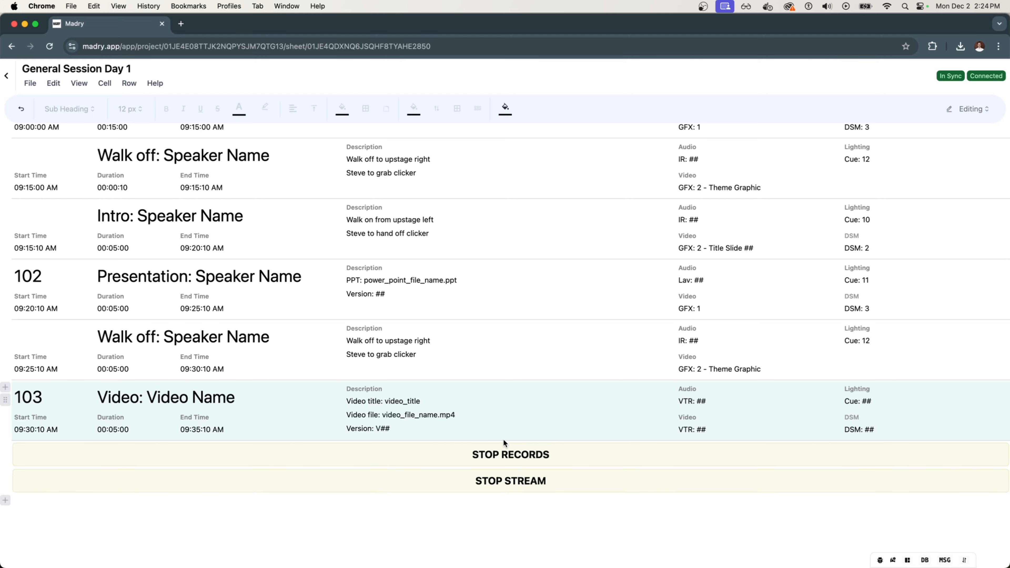
Review the sheet's video, Intro, Presentation and Walk off rows, including their item numbers and times.
scroll(480, 342, "up", 1)
scroll(480, 344, "up", 5)
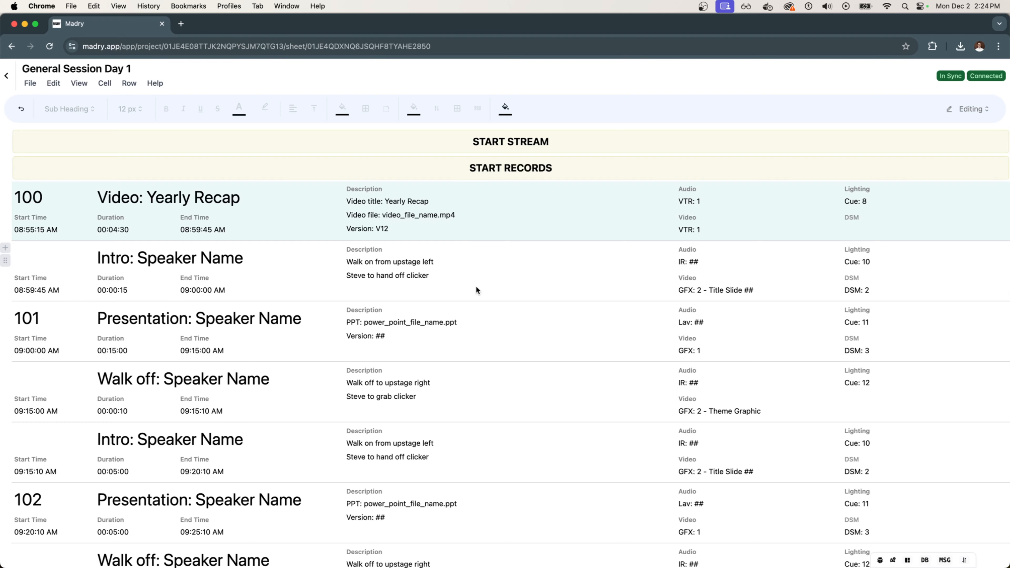
scroll(507, 360, "down", 3)
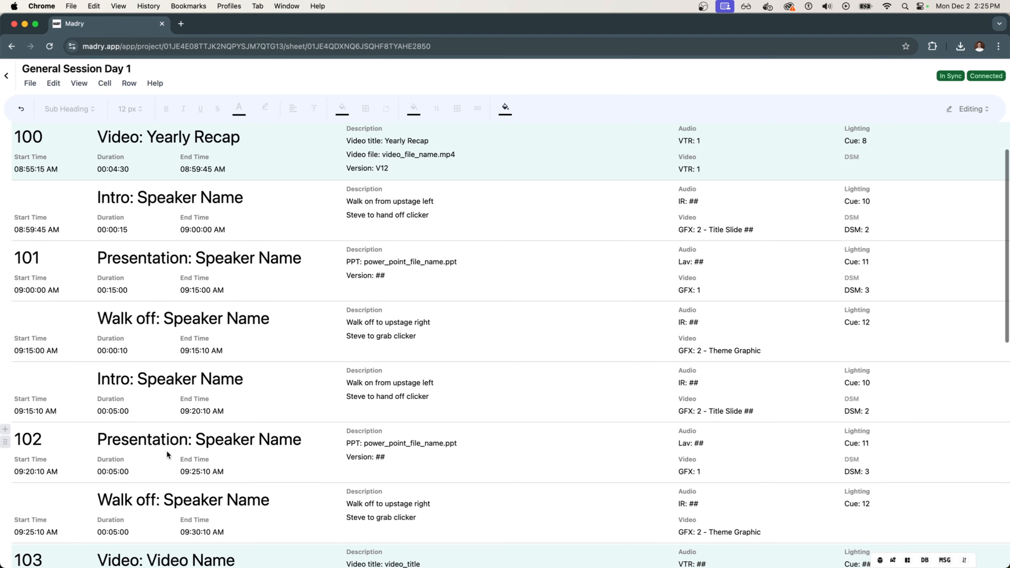
left_click(729, 428)
scroll(619, 468, "down", 3)
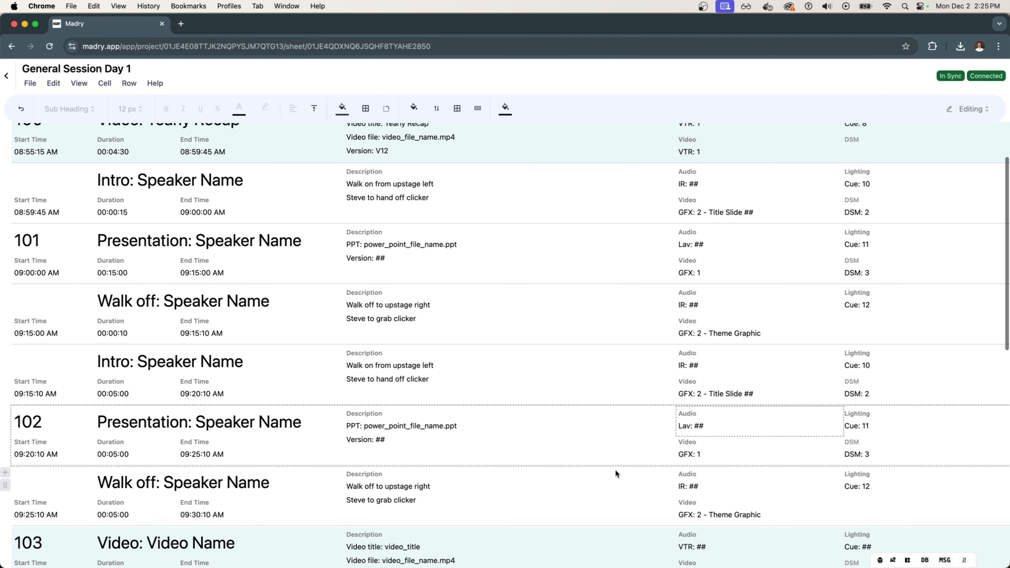
scroll(419, 385, "up", 5)
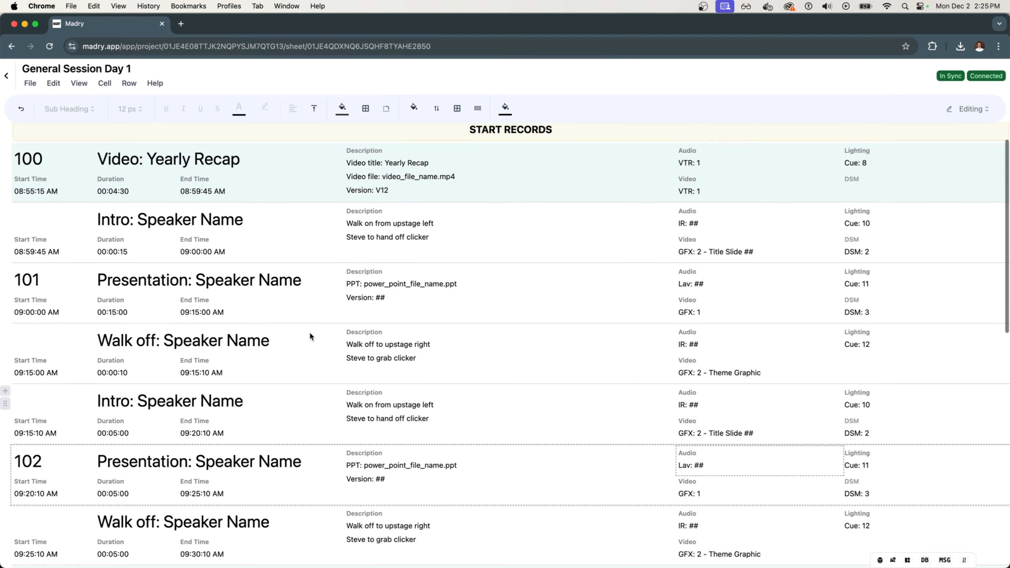
left_click(193, 171)
scroll(190, 202, "up", 1)
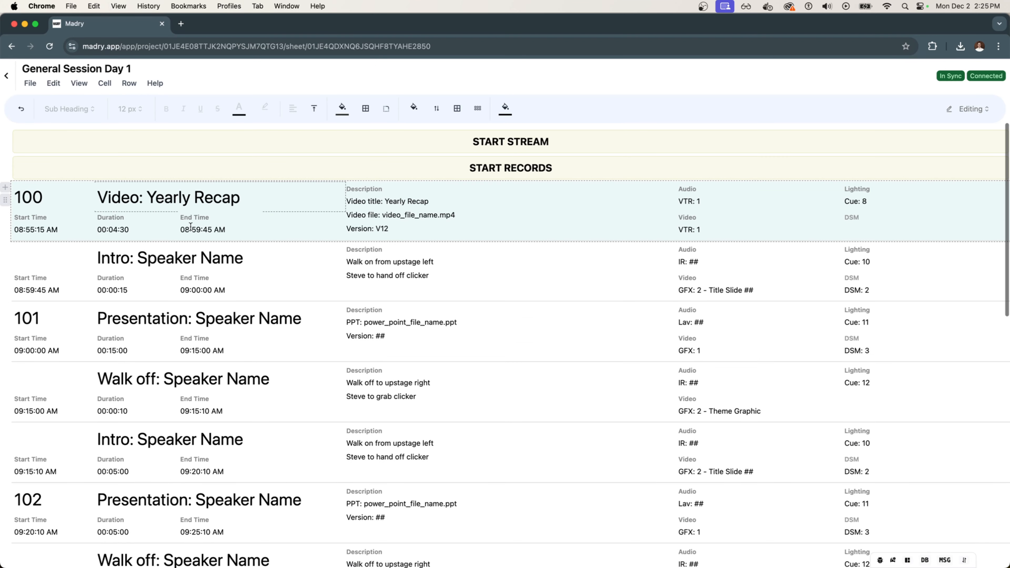
scroll(192, 247, "down", 1)
left_click(199, 289)
scroll(199, 282, "down", 1)
scroll(120, 239, "up", 2)
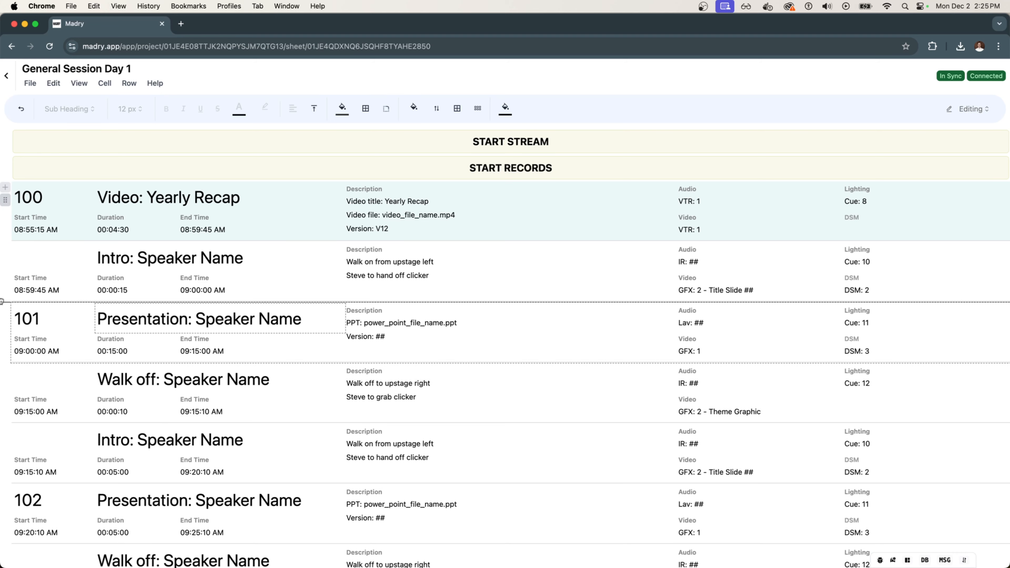
Move the Yearly Recap video row below the first Walk off row and examine its and the first Presentation row's item number cells.
left_click_drag(2, 362, 4, 423)
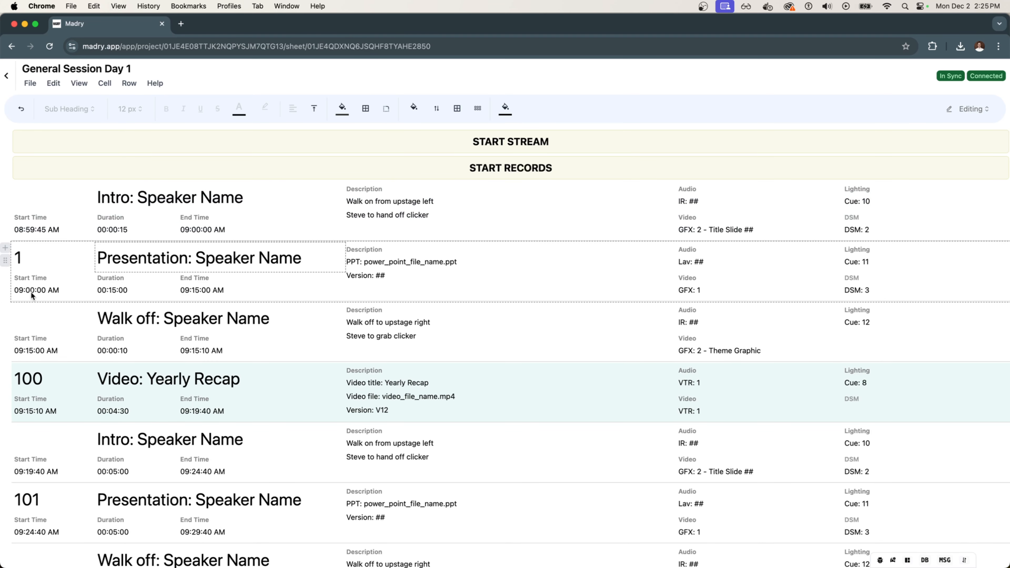
scroll(24, 409, "down", 2)
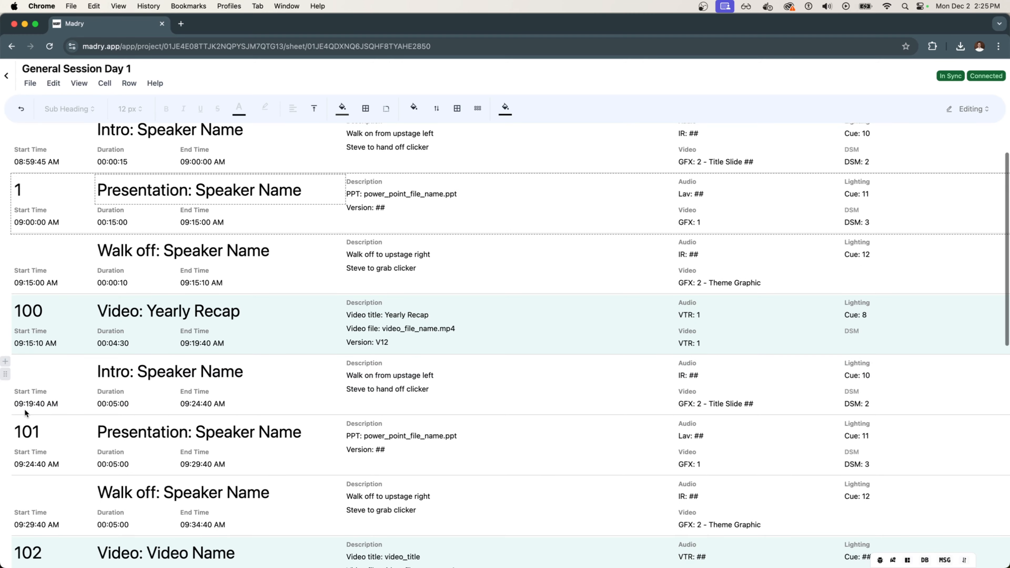
scroll(25, 409, "up", 2)
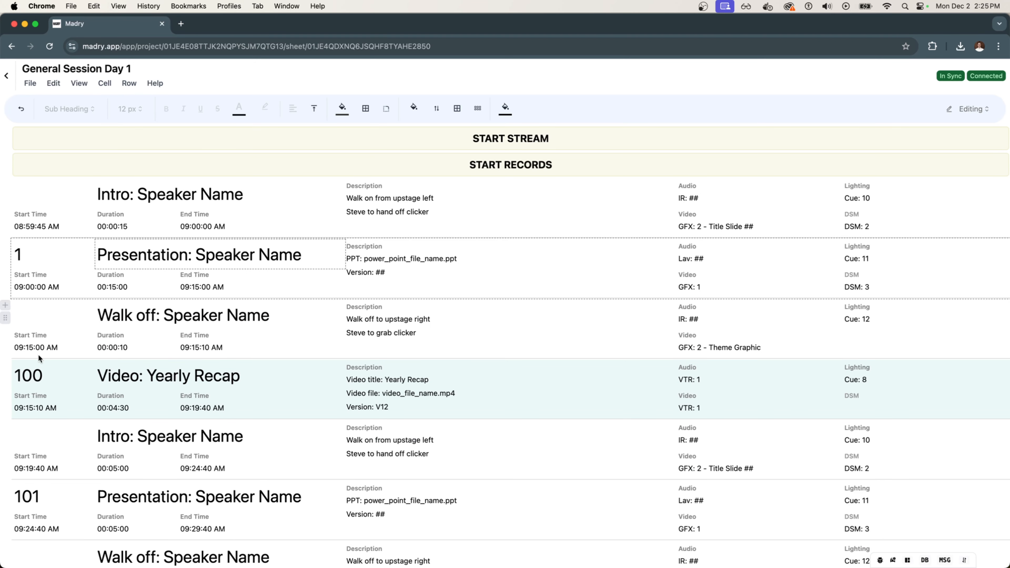
double_click(30, 383)
left_click(62, 406)
double_click(42, 371)
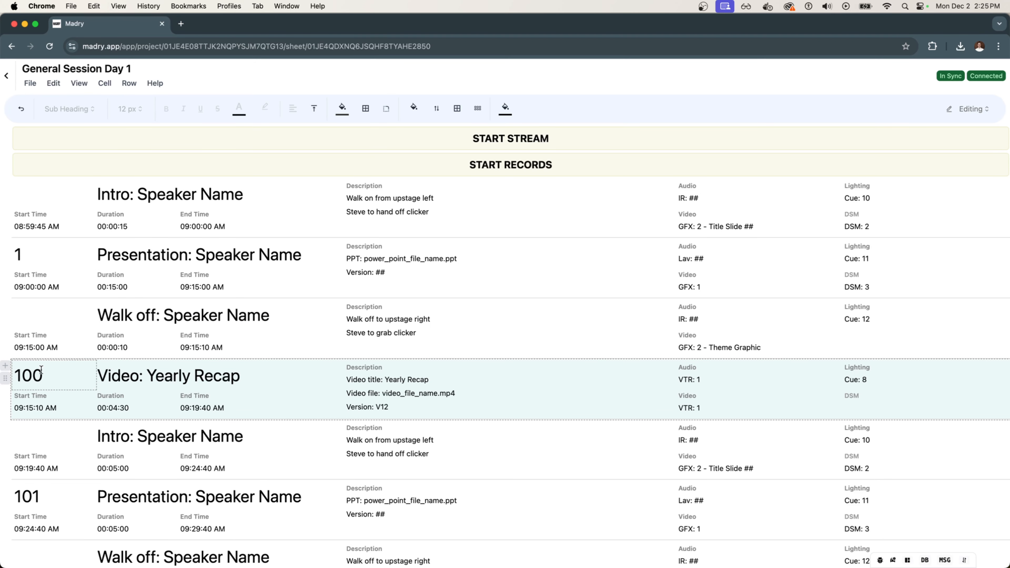
left_click(62, 393)
double_click(31, 257)
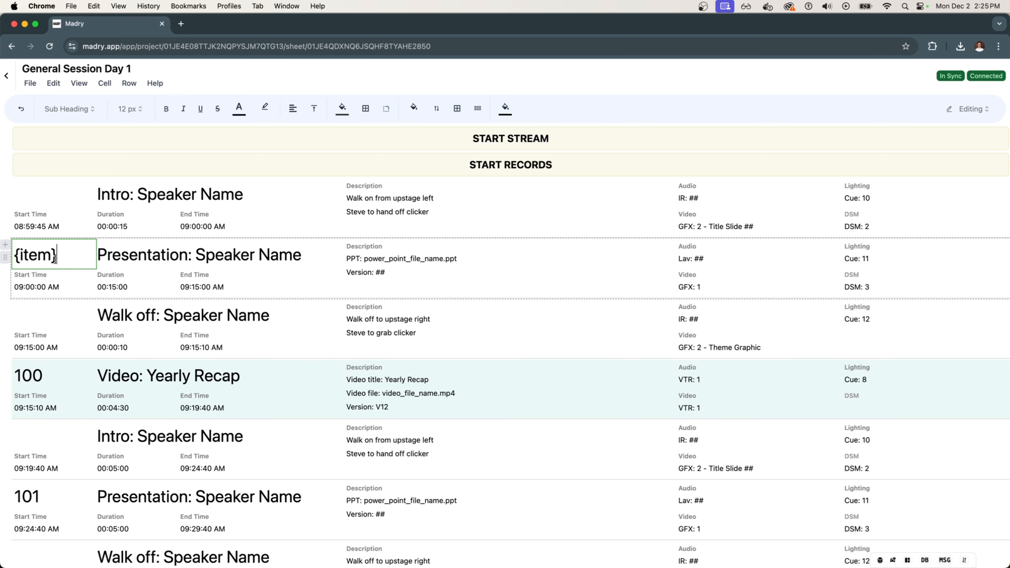
left_click(67, 289)
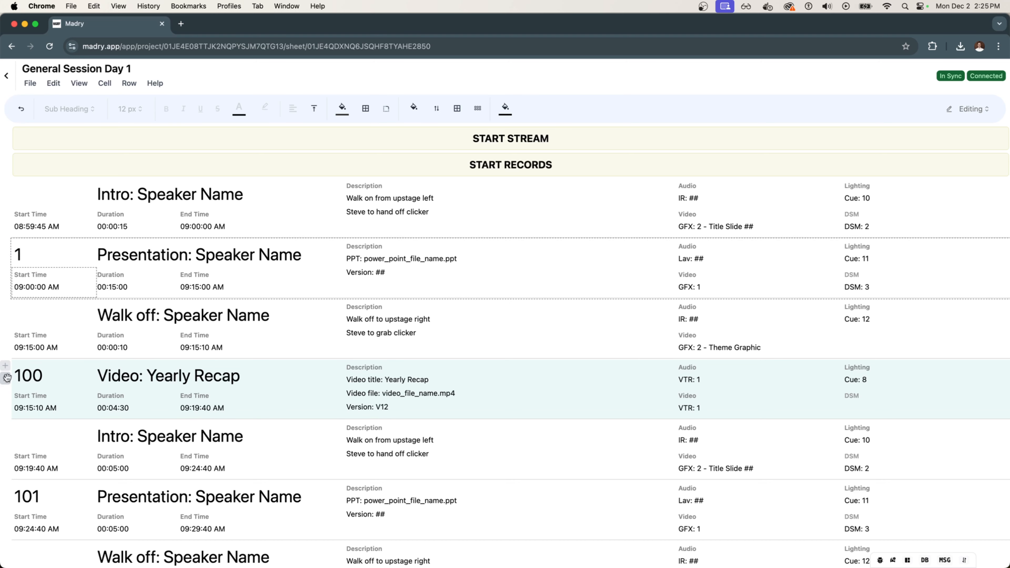
Move the Yearly Recap video row back directly below the "START RECORDS" banner and freeze the sheet's item numbers.
left_click_drag(2, 277, 48, 200)
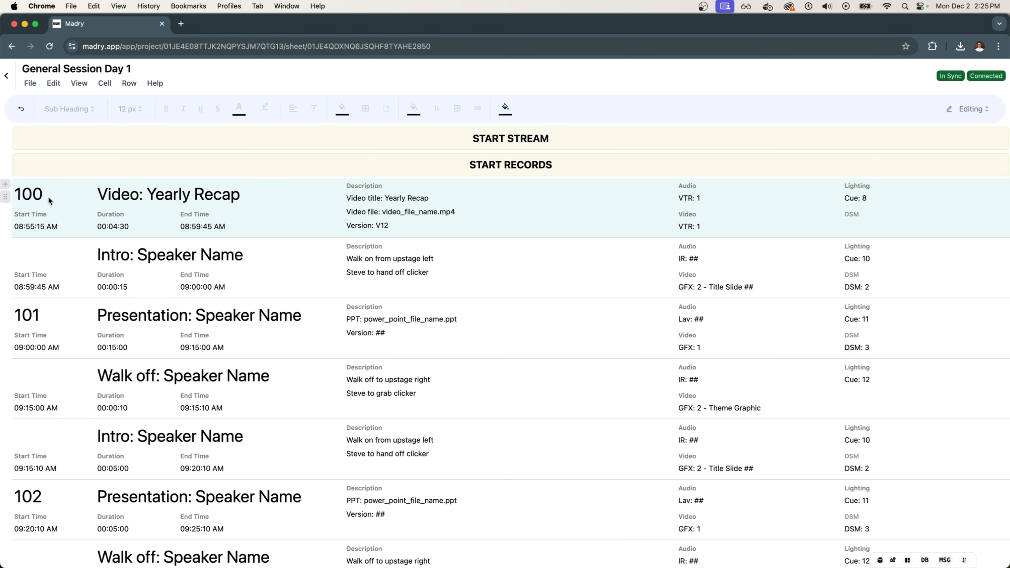
left_click(30, 83)
left_click(131, 204)
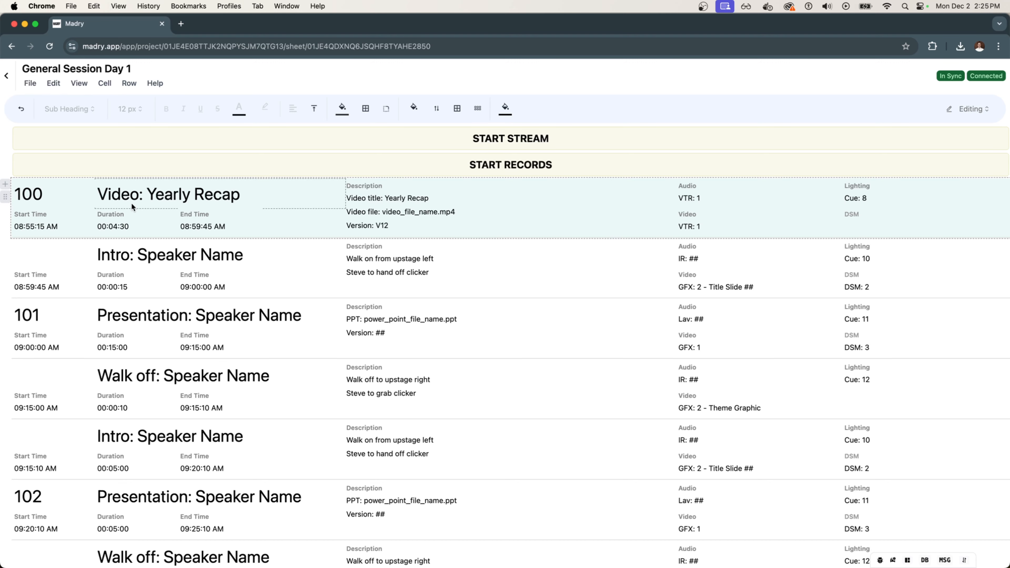
left_click(73, 227)
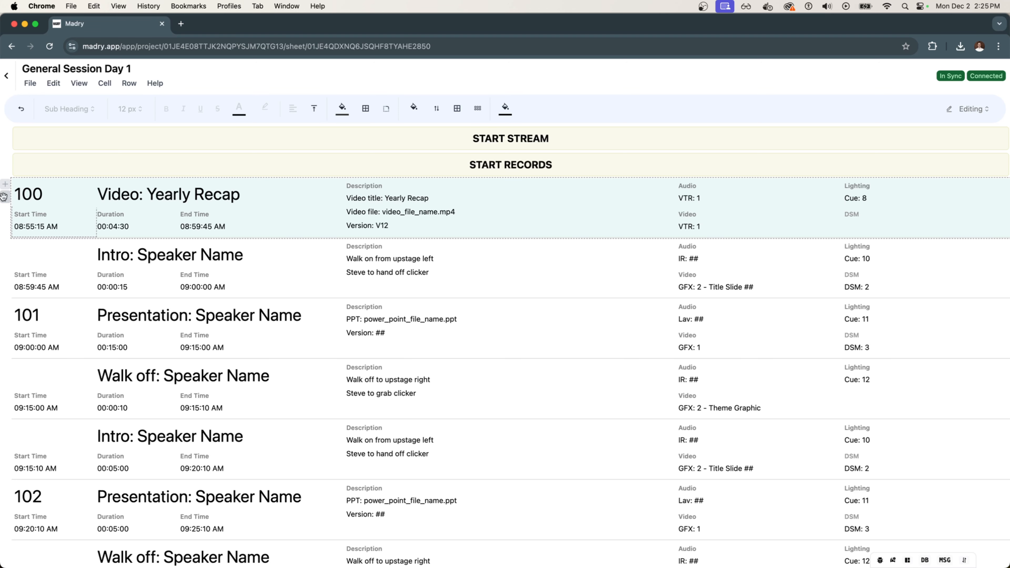
Move the Yearly Recap video row below the first Walk off row again and review the rows' frozen item numbers and start times.
left_click_drag(4, 197, 6, 419)
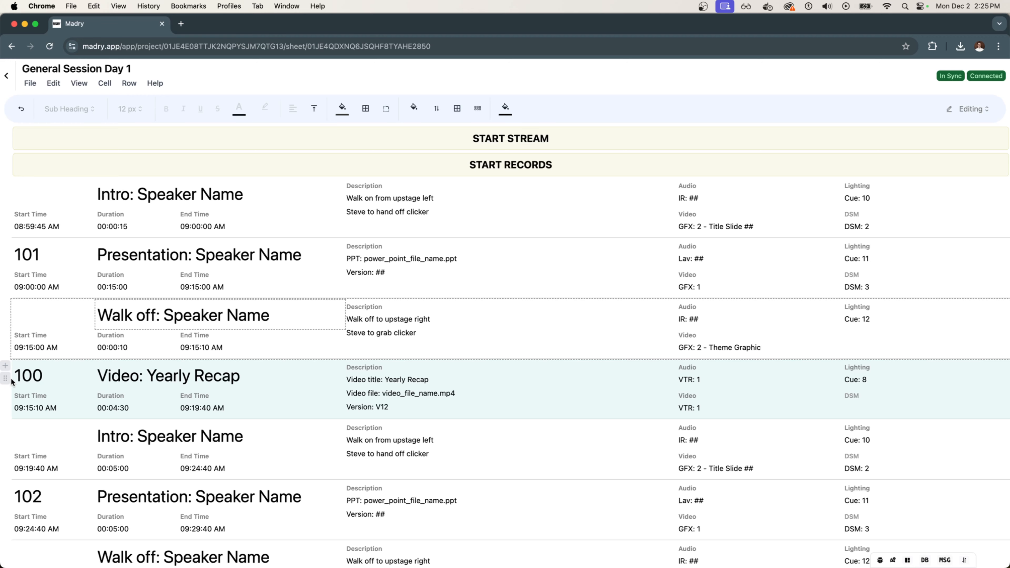
scroll(39, 368, "down", 4)
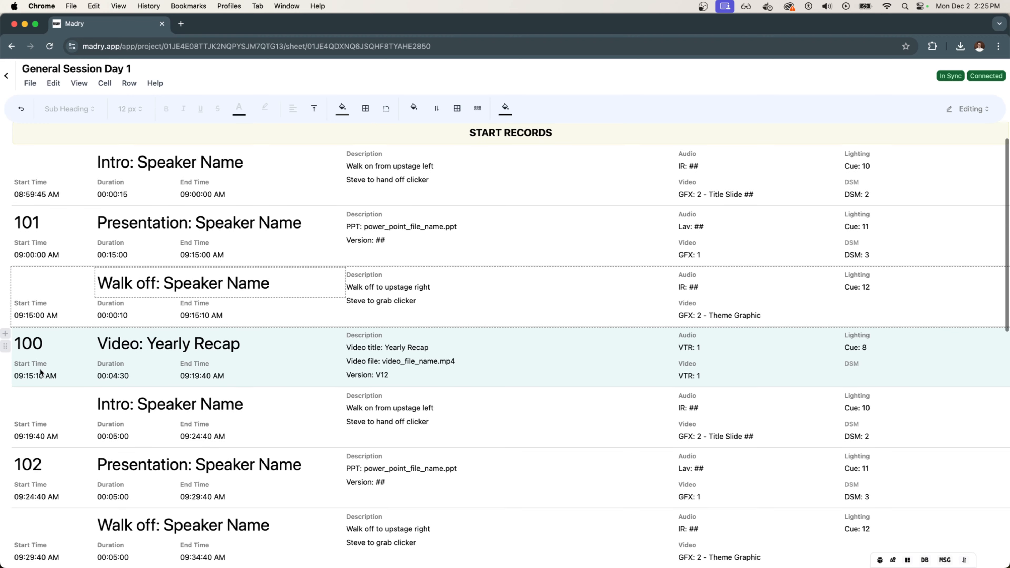
scroll(39, 399, "down", 1)
scroll(44, 330, "up", 2)
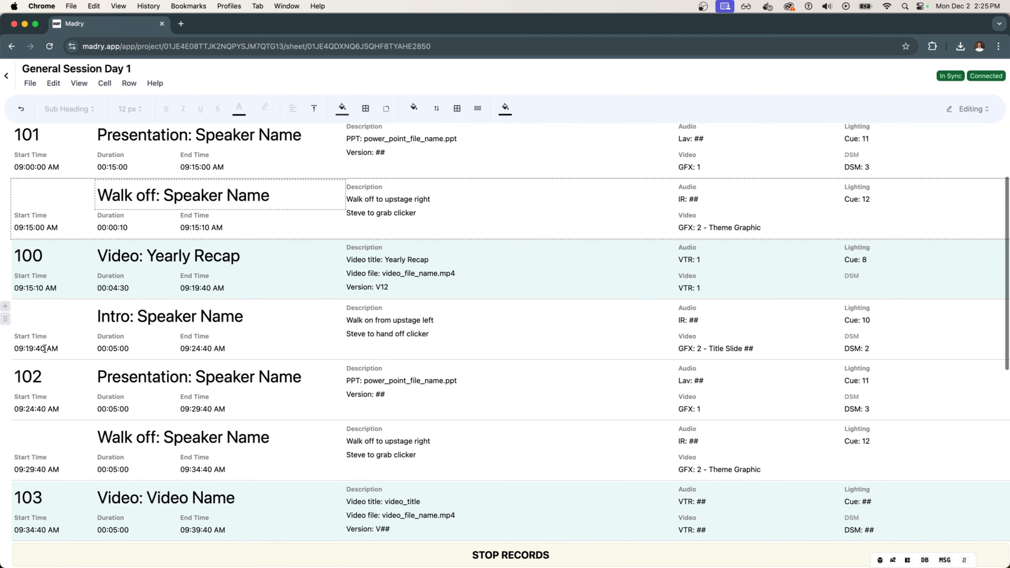
left_click(48, 264)
left_click(273, 278)
scroll(272, 278, "down", 1)
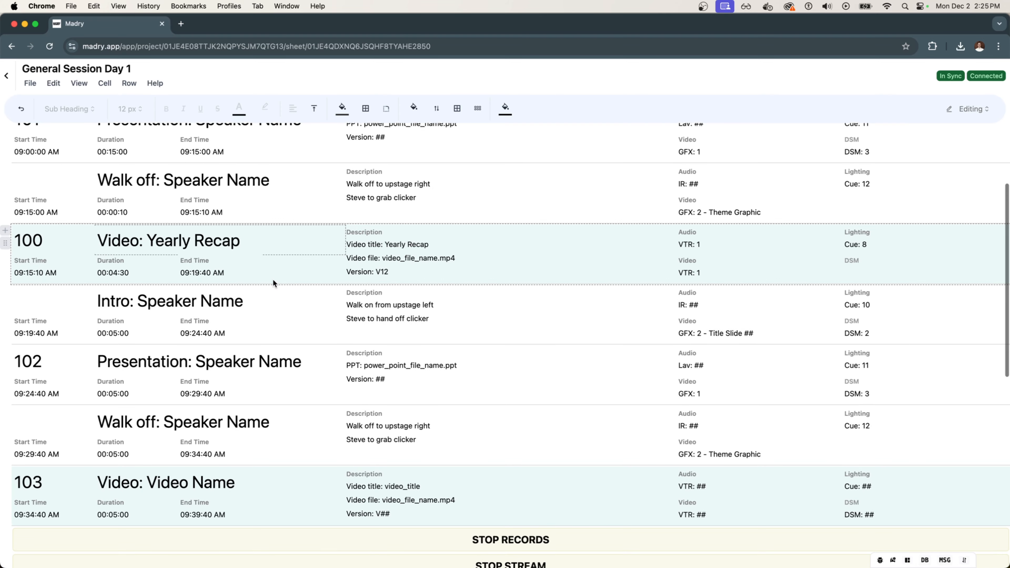
scroll(280, 277, "up", 2)
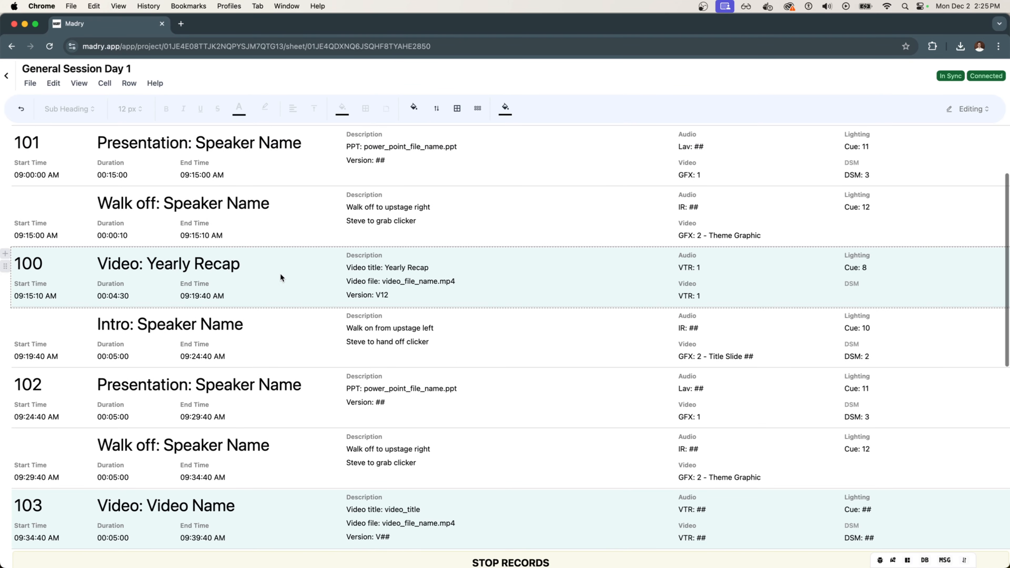
scroll(83, 255, "up", 5)
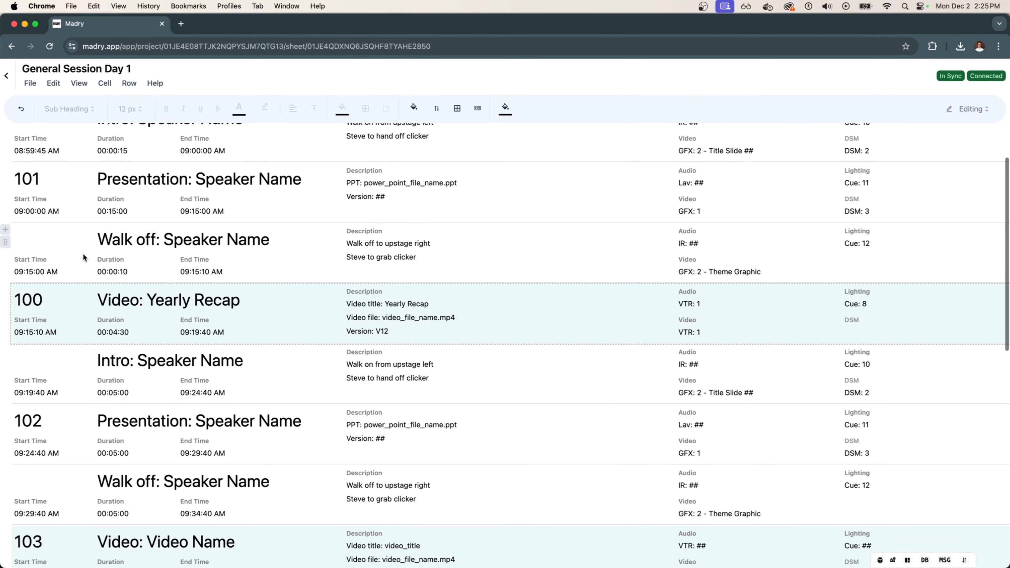
scroll(125, 364, "down", 3)
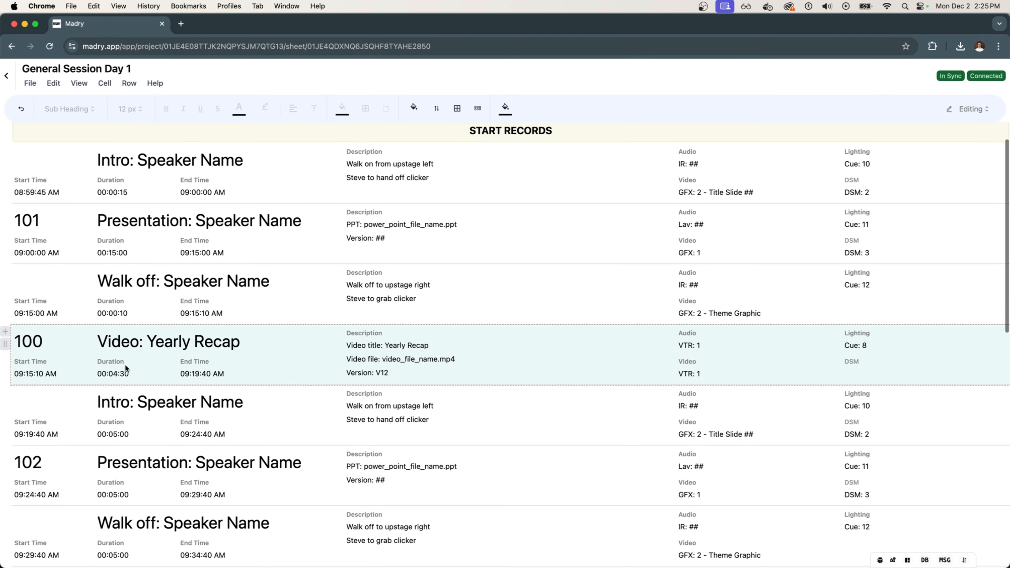
scroll(129, 324, "down", 5)
scroll(16, 378, "up", 8)
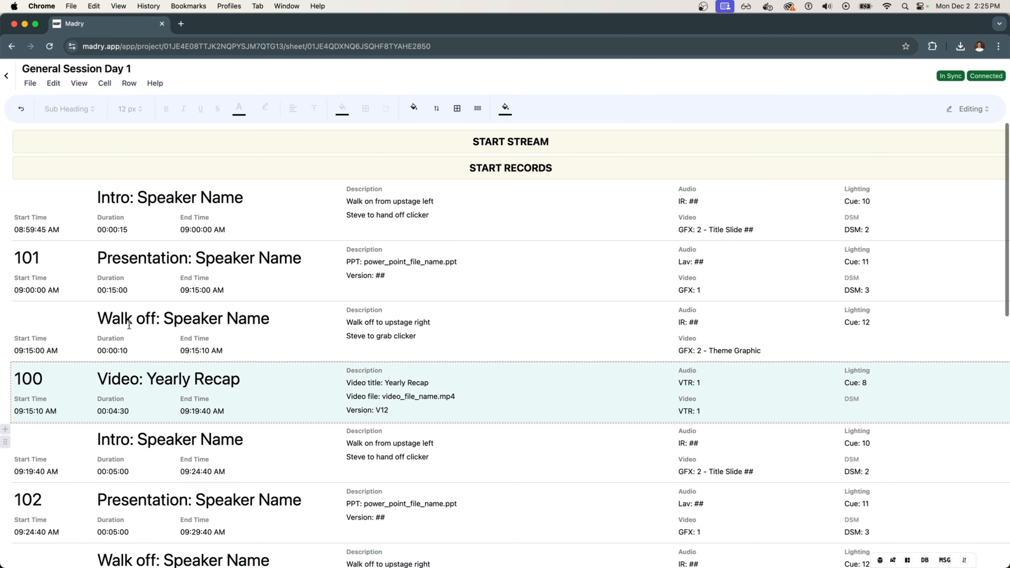
Move the Yearly Recap video row back directly below the "START RECORDS" banner and save the sheet as a template titled "General Session Template".
left_click_drag(5, 381, 4, 189)
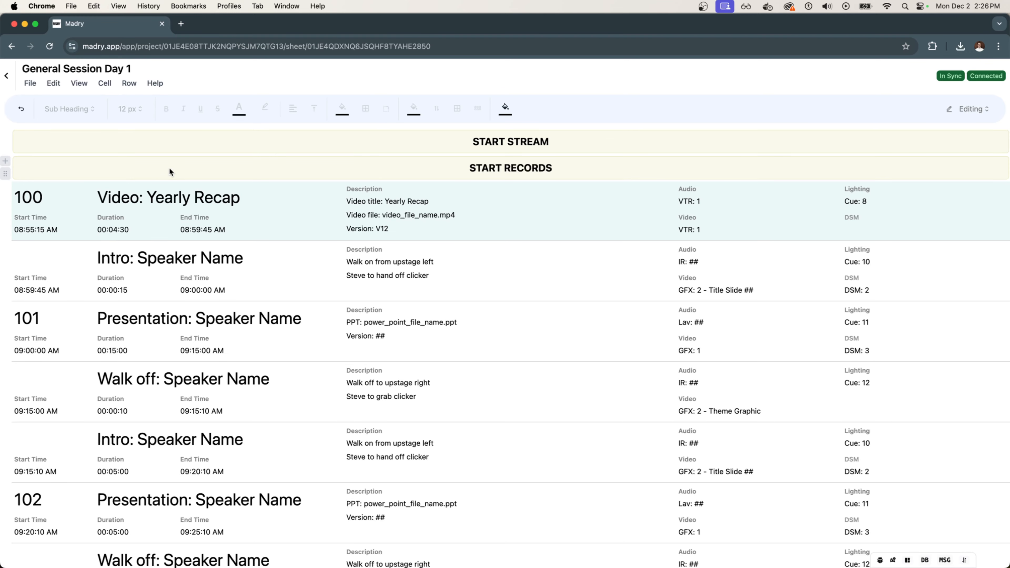
left_click(31, 84)
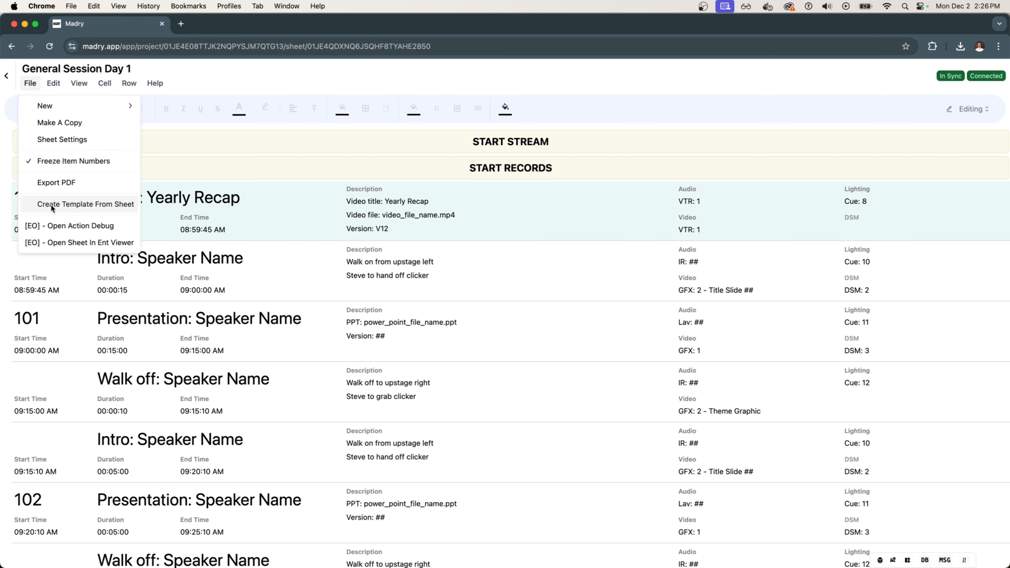
left_click(51, 204)
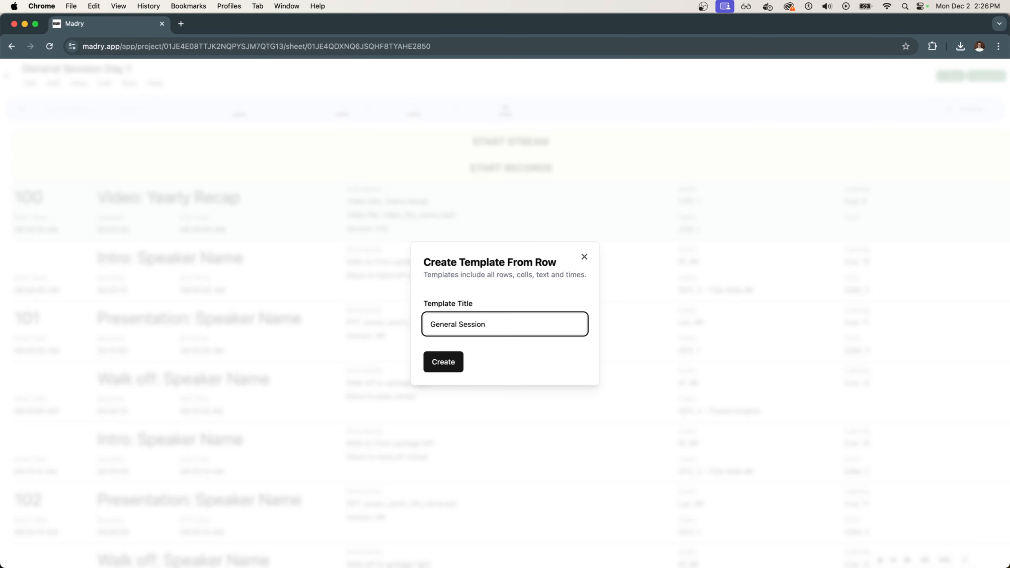
type("General Session Template")
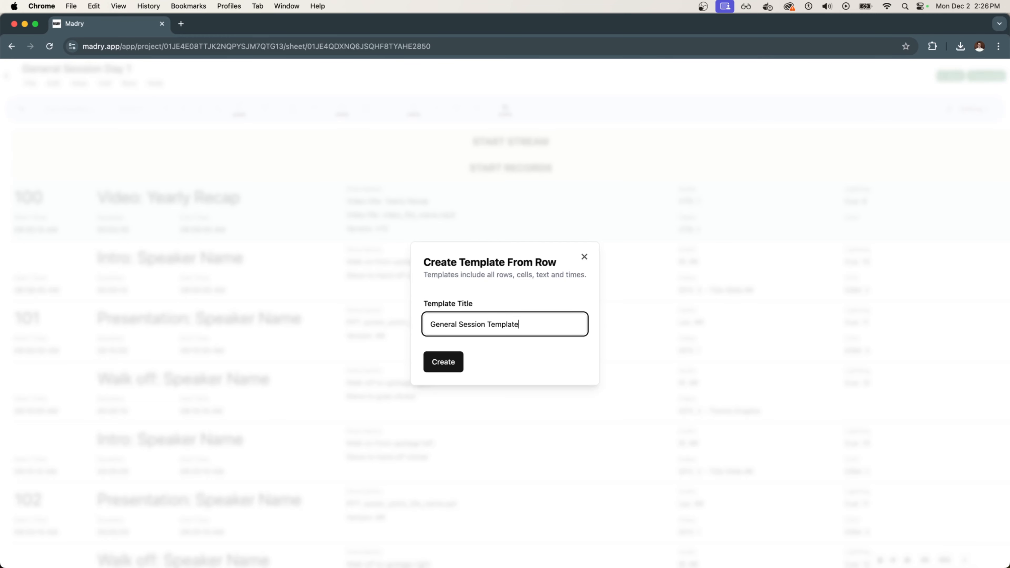
left_click(443, 362)
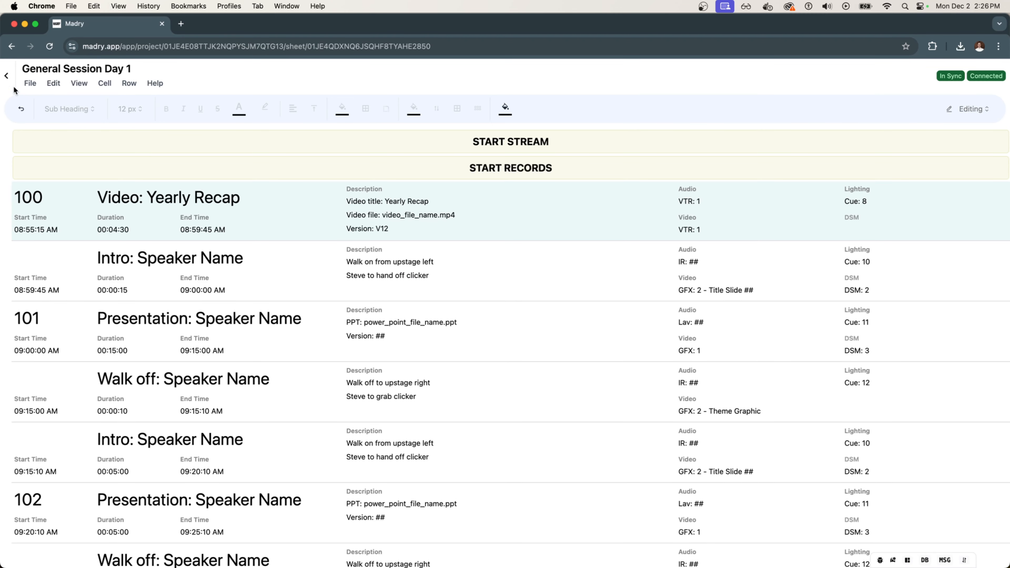
Start a new sheet in the project titled "General Session Day 2", based on the General Session Template.
left_click(4, 78)
left_click(501, 125)
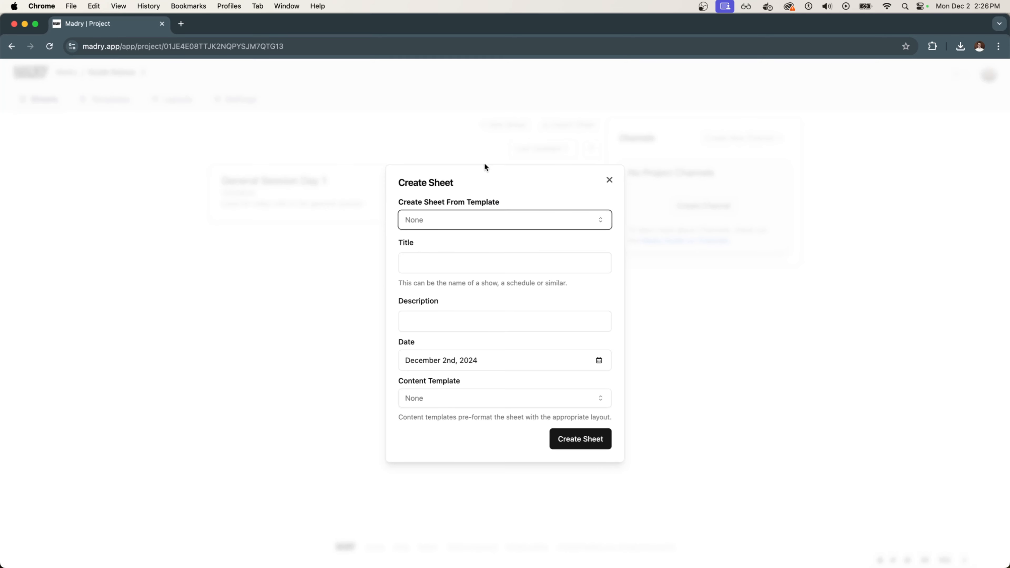
left_click(441, 257)
type("Genera")
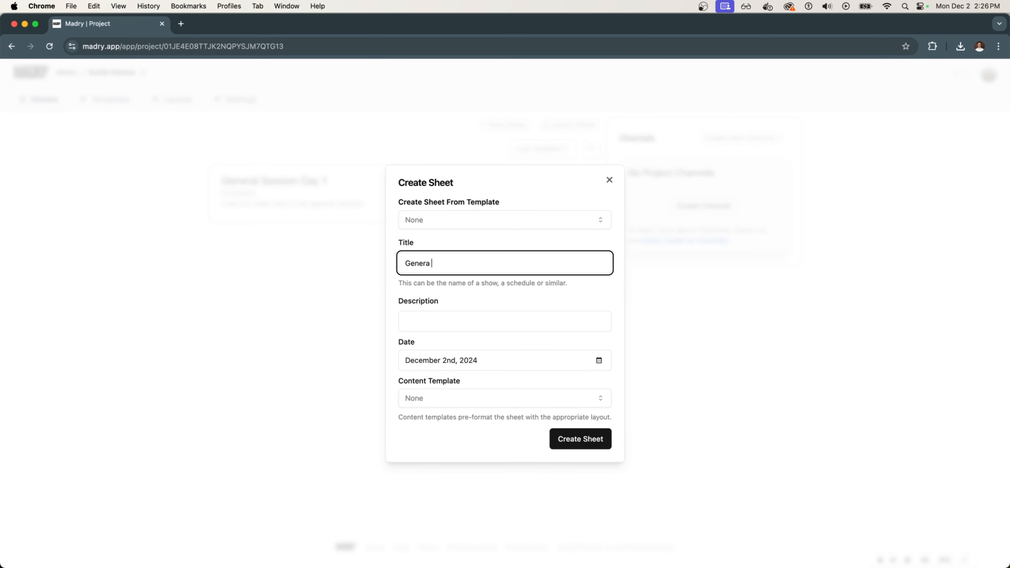
type("l Session Day 2")
left_click(465, 220)
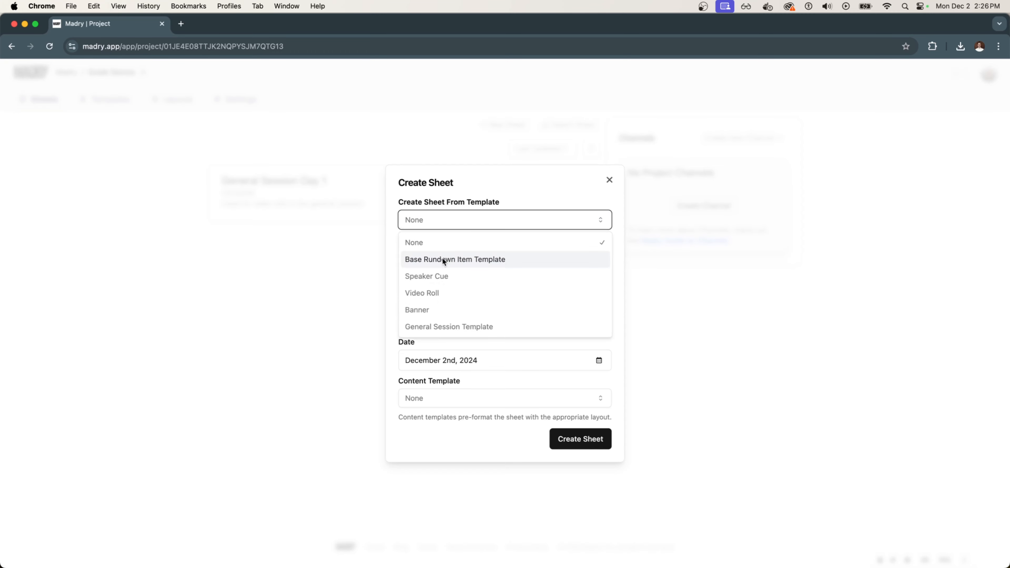
left_click(440, 327)
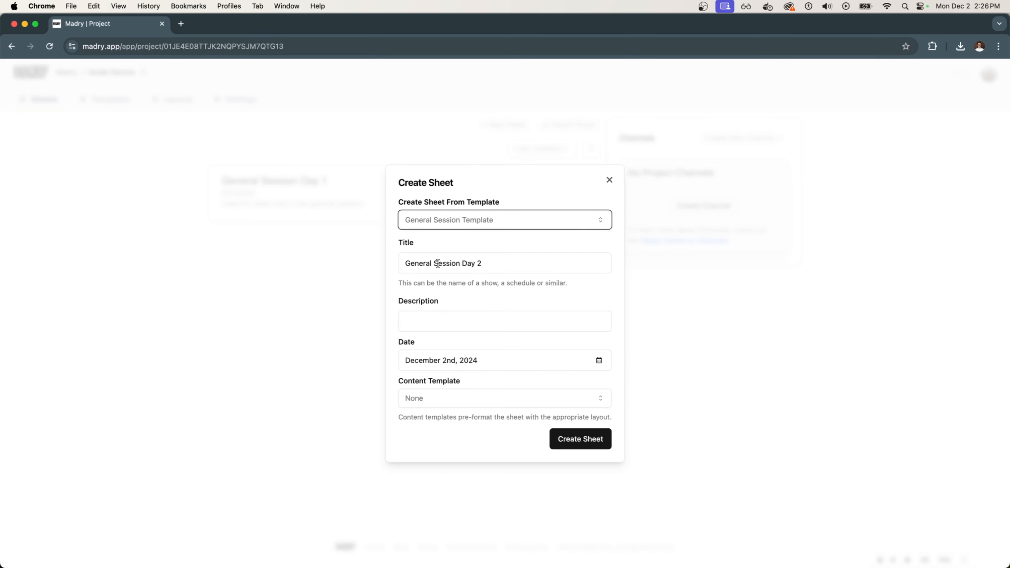
Set the new sheet's date to February 4th, 2025 and create the sheet.
left_click(445, 365)
left_click(513, 393)
left_click(514, 392)
scroll(517, 399, "down", 1)
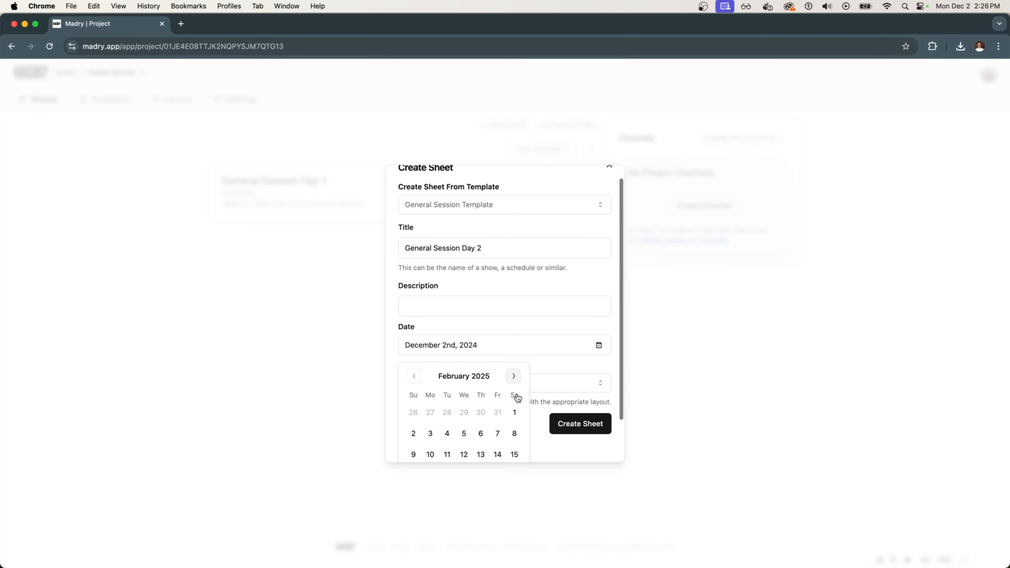
left_click(447, 433)
left_click(547, 454)
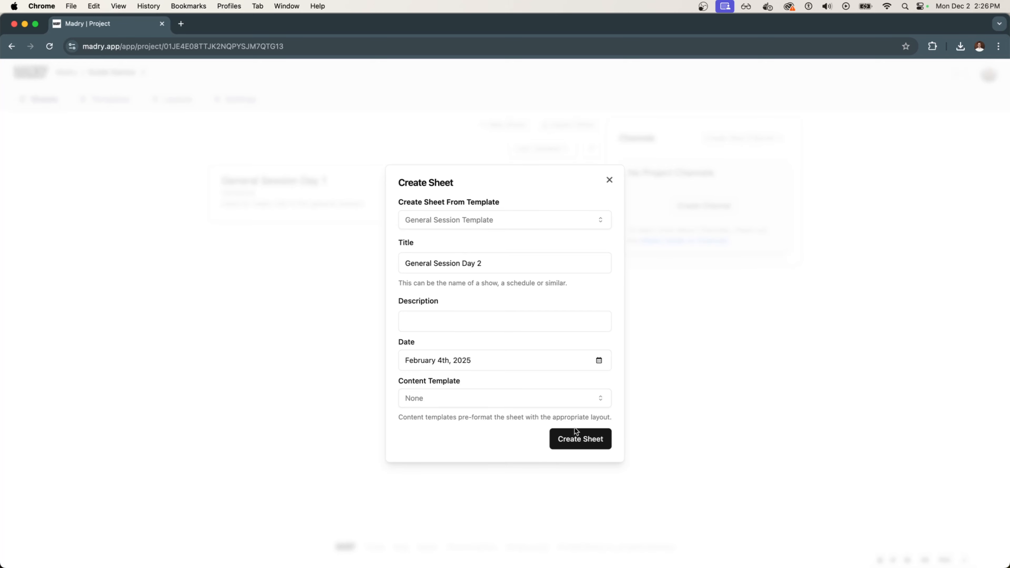
left_click(569, 440)
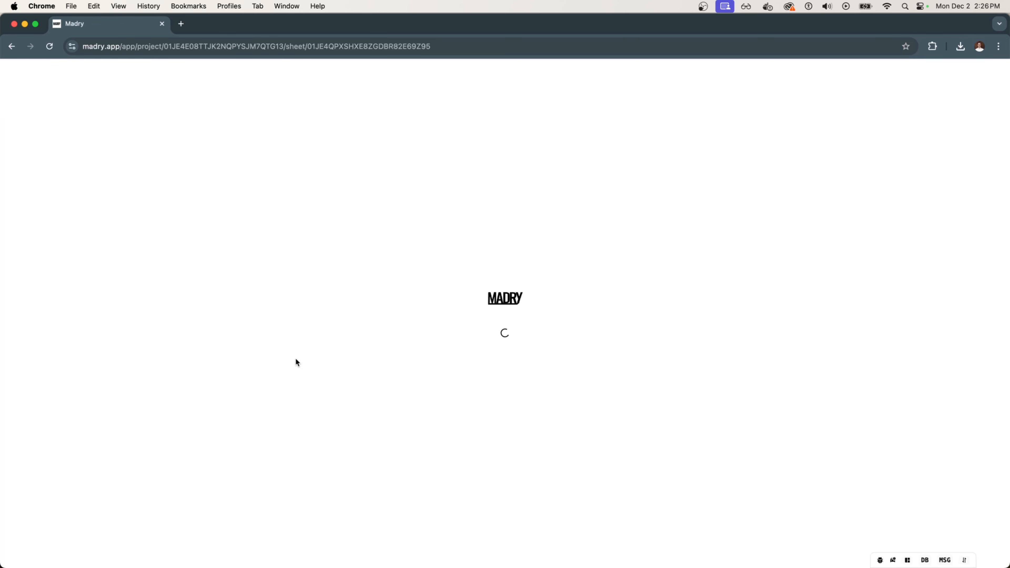
Review the General Session Day 2 sheet's rows down to the closing banners and select the first Intro row's title cell.
scroll(255, 381, "down", 1)
scroll(251, 380, "down", 5)
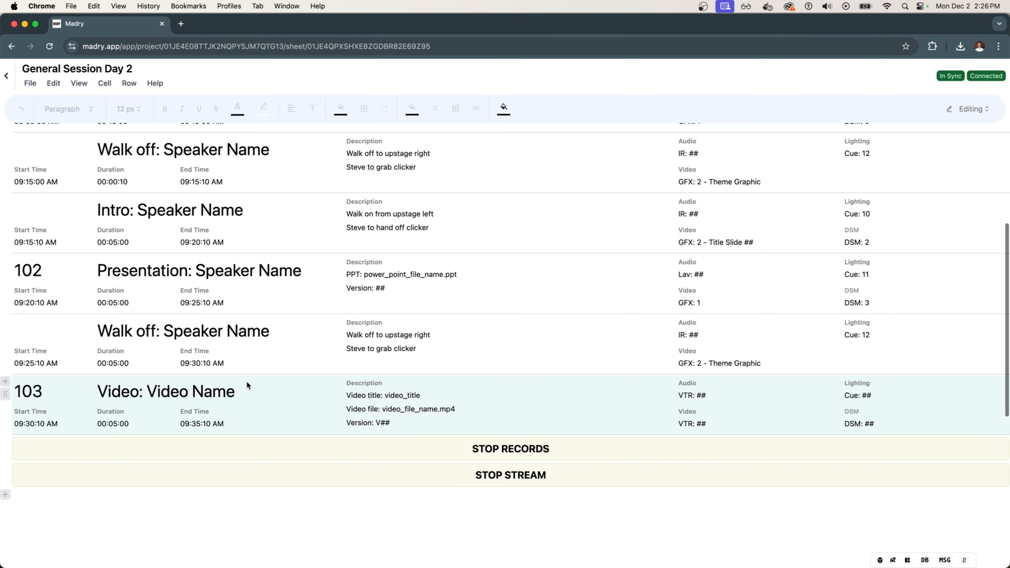
scroll(247, 380, "up", 6)
left_click(251, 270)
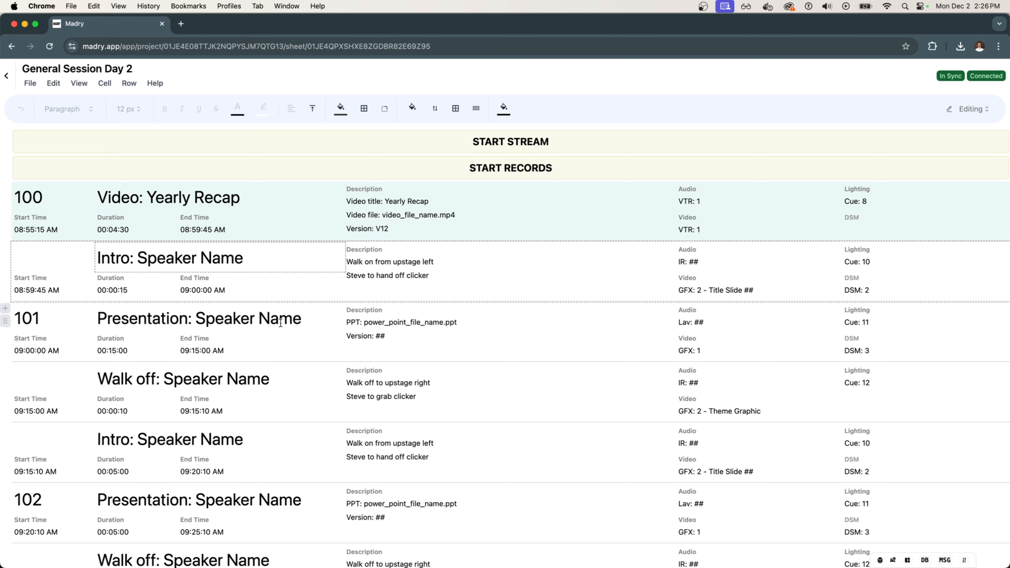
left_click(309, 255)
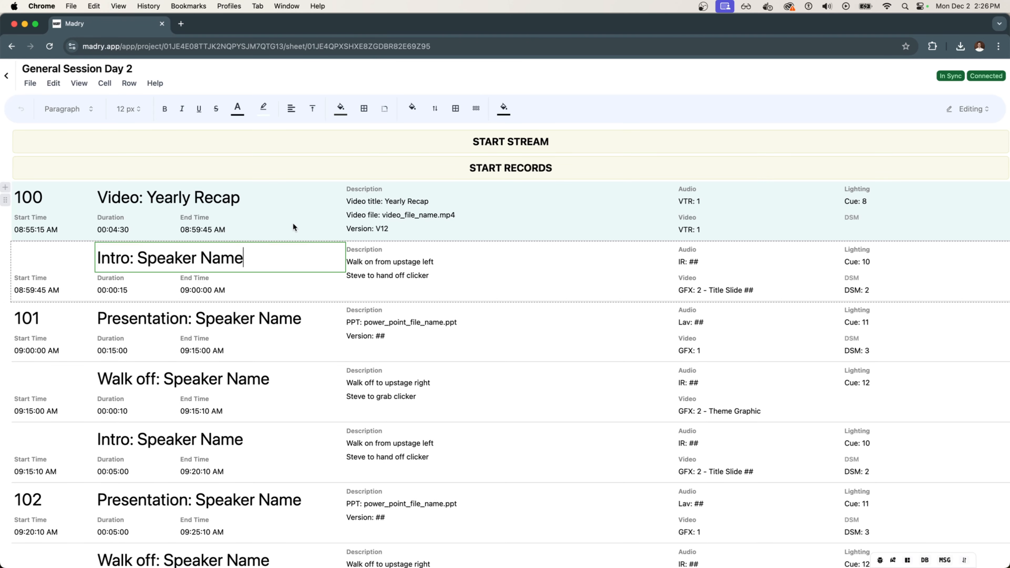